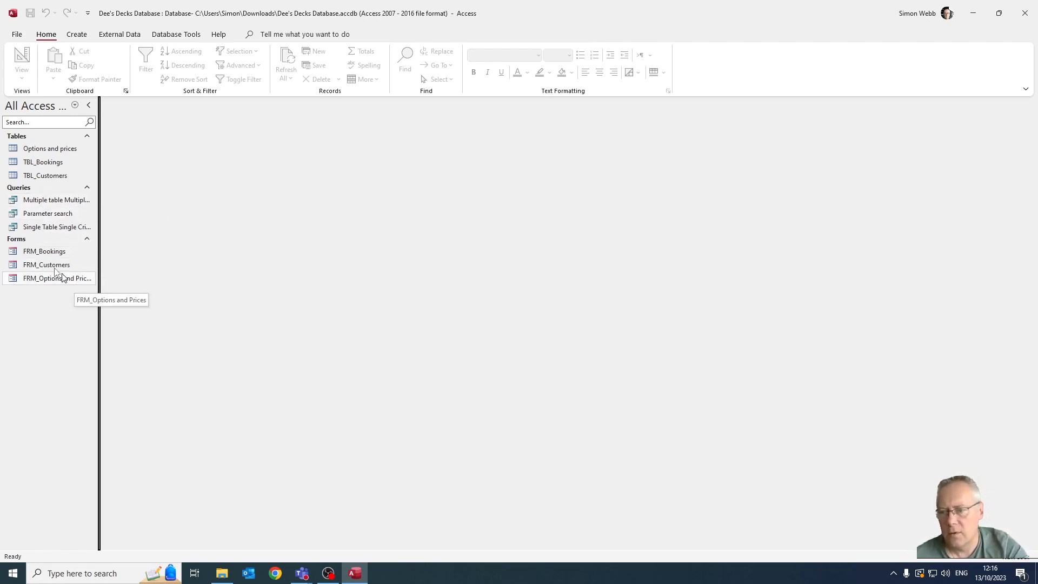
Open the Multiple table Multiple Criteria query in Design View and reveal its design grid to examine the criteria
{"action": "double_click", "coordinate": [30, 203]}
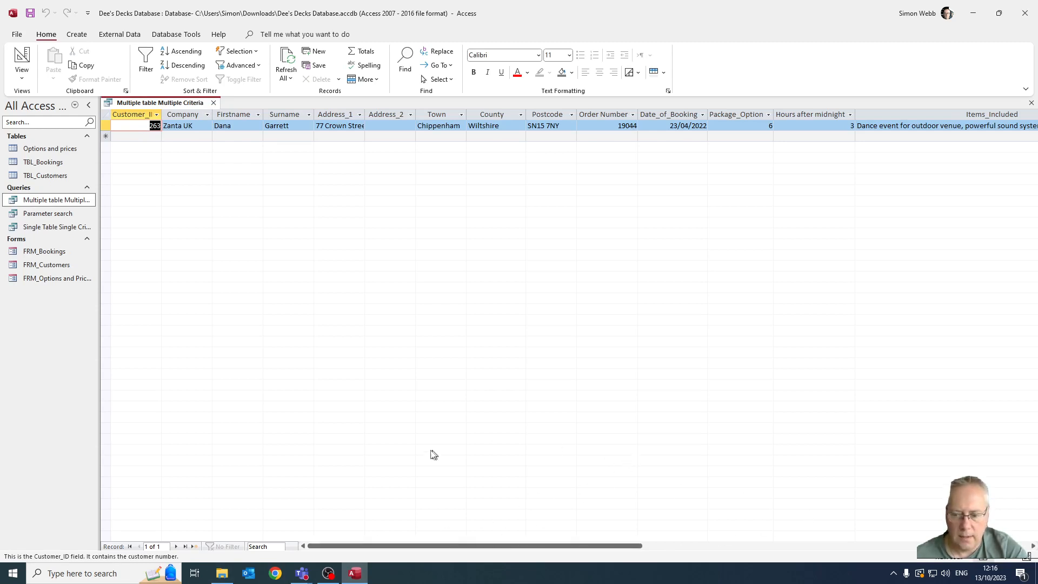
{"action": "right_click", "coordinate": [179, 103]}
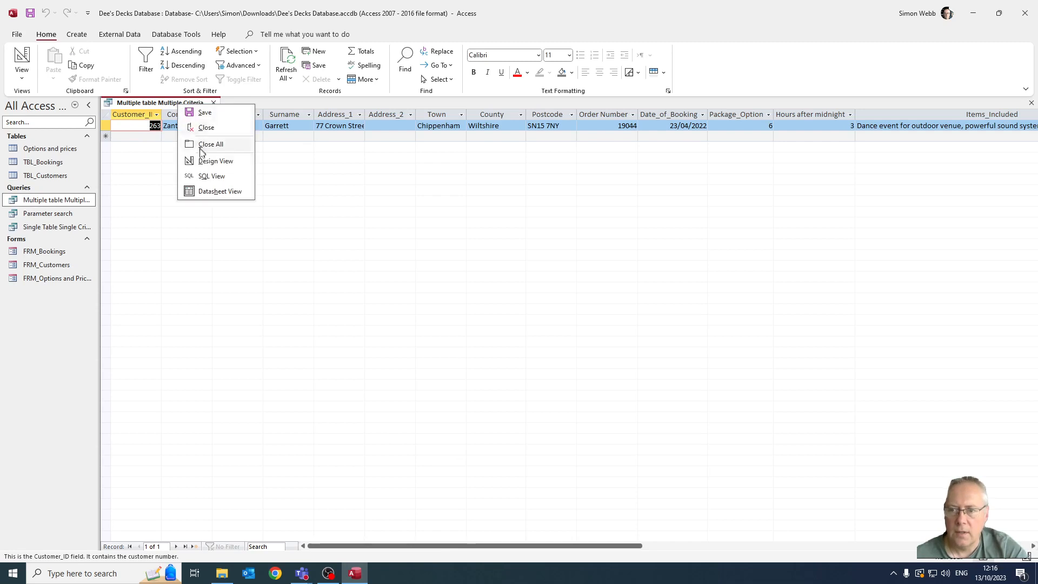
{"action": "left_click", "coordinate": [211, 161]}
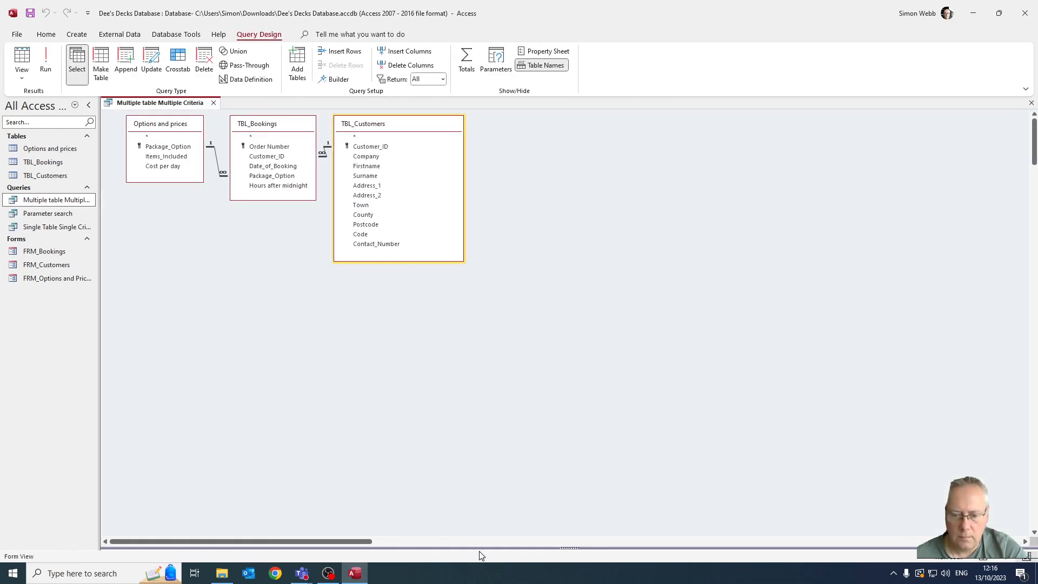
{"action": "left_click_drag", "start_coordinate": [572, 547], "coordinate": [568, 435]}
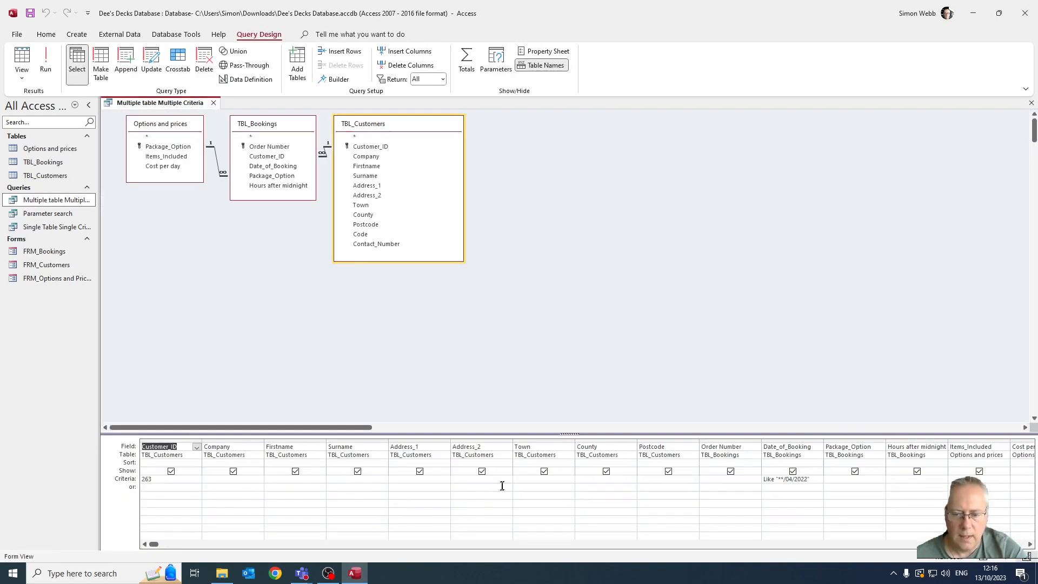
{"action": "left_click", "coordinate": [155, 479]}
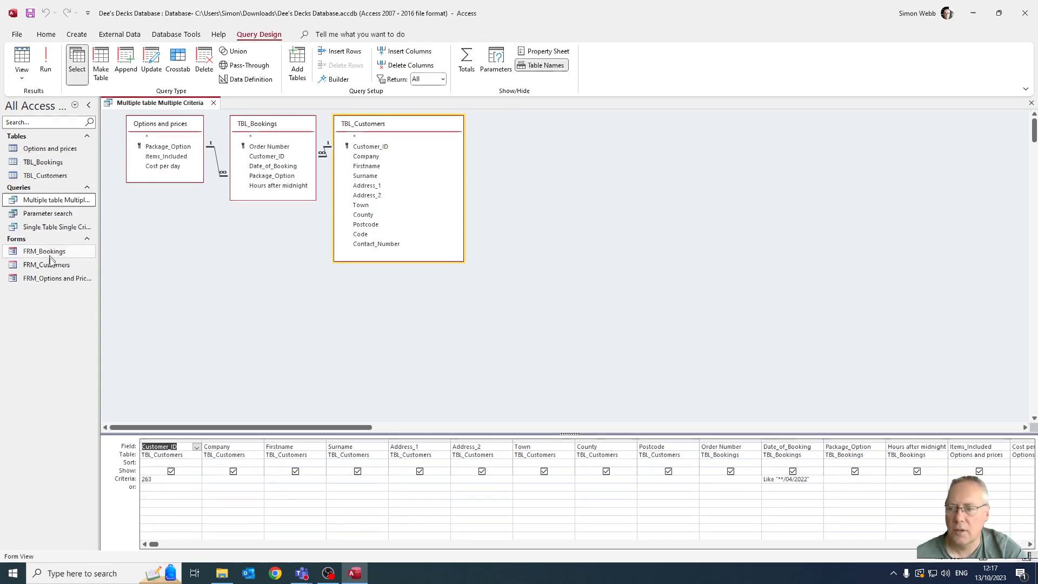
Open the Single Table Single Criteria query in Design View and widen the Items_Included column to read its full criterion
{"action": "double_click", "coordinate": [37, 227]}
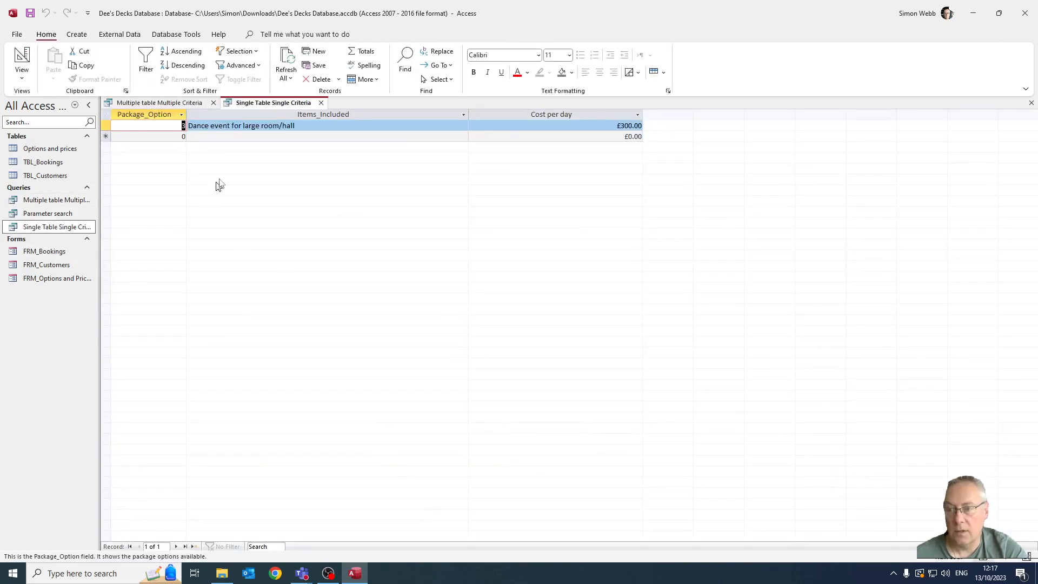
{"action": "right_click", "coordinate": [282, 103]}
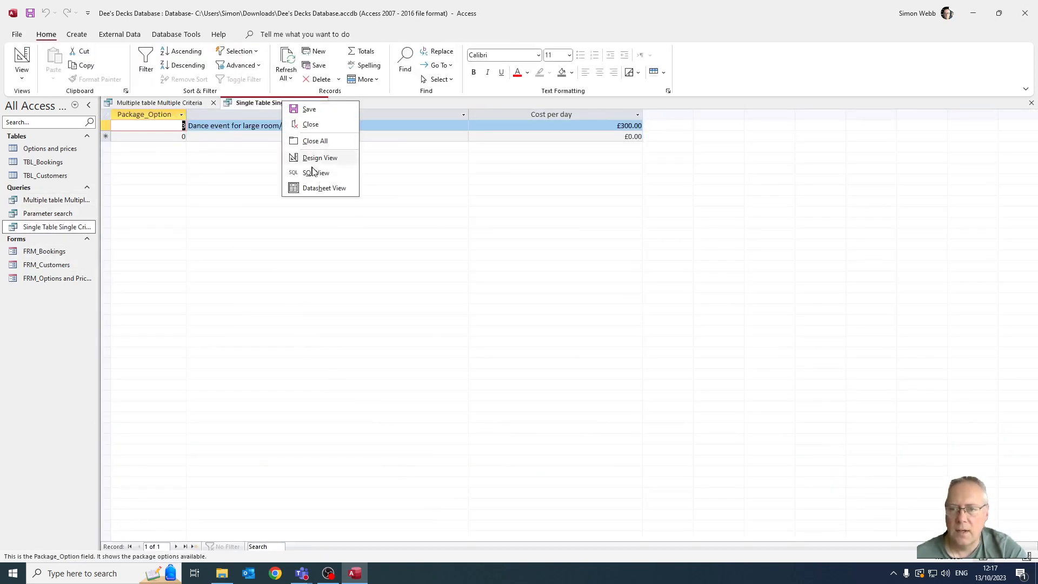
{"action": "left_click", "coordinate": [320, 157]}
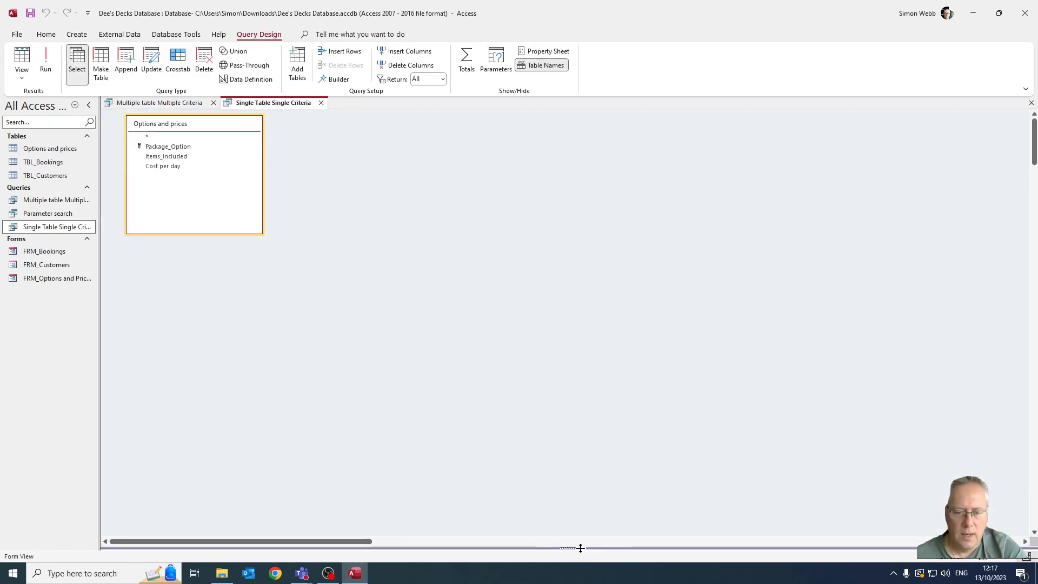
{"action": "left_click_drag", "start_coordinate": [577, 547], "coordinate": [572, 473]}
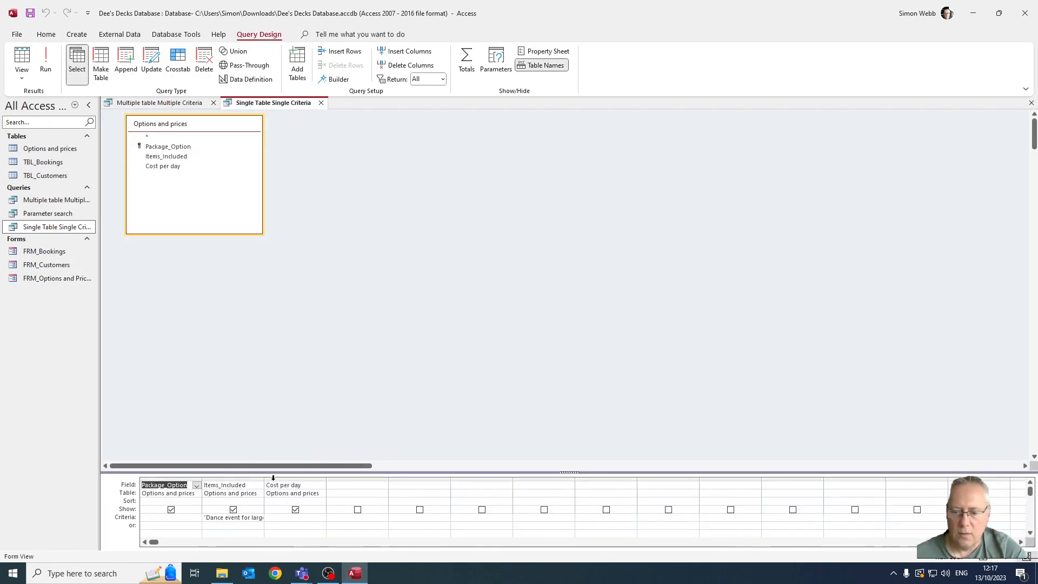
{"action": "left_click_drag", "start_coordinate": [264, 477], "coordinate": [303, 477]}
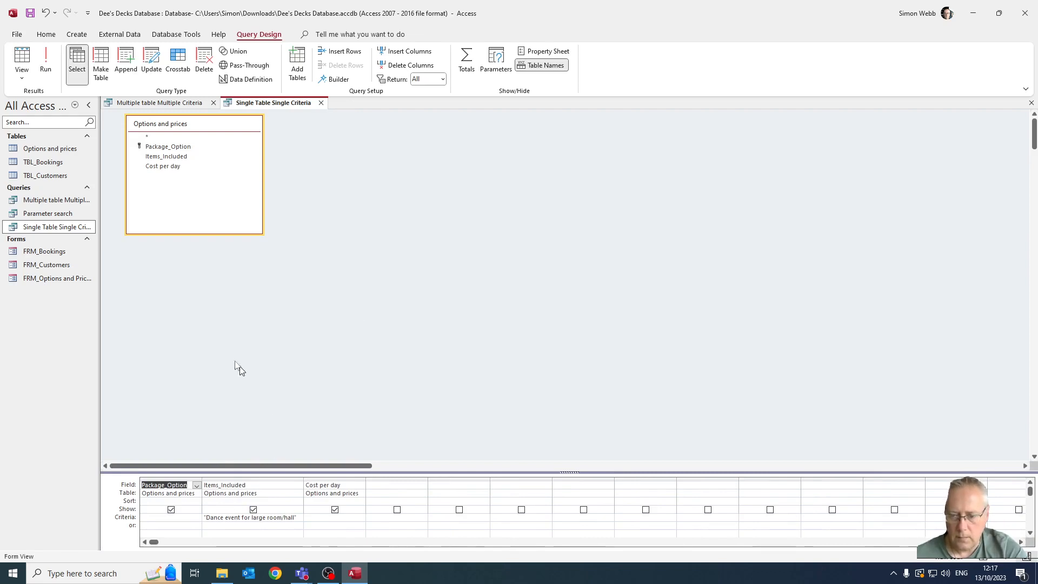
Open the Parameter search query in Design View and widen the Surname column to read its full parameter prompt
{"action": "left_click", "coordinate": [48, 213]}
{"action": "right_click", "coordinate": [50, 215]}
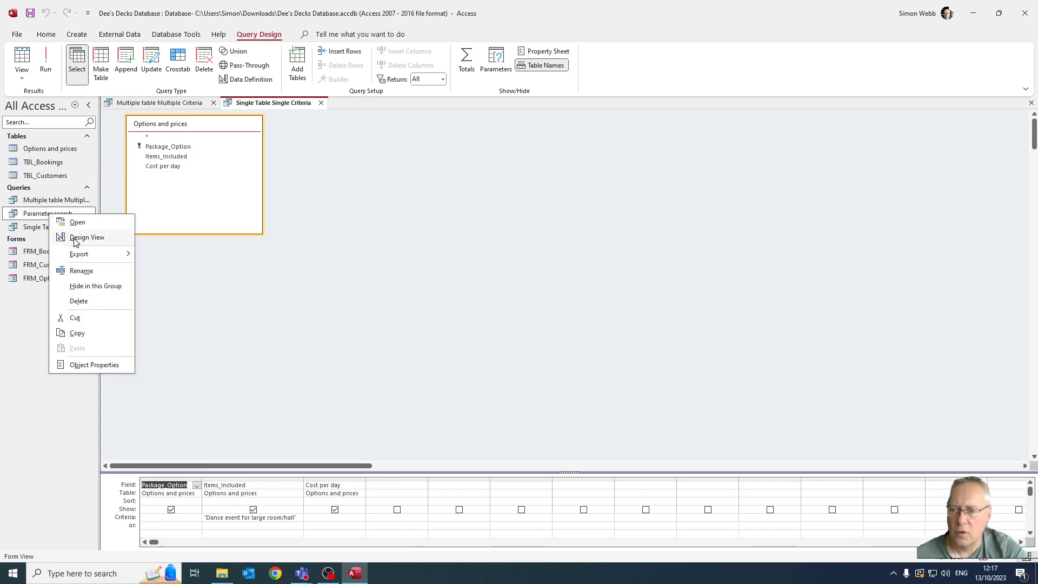
{"action": "left_click", "coordinate": [76, 237]}
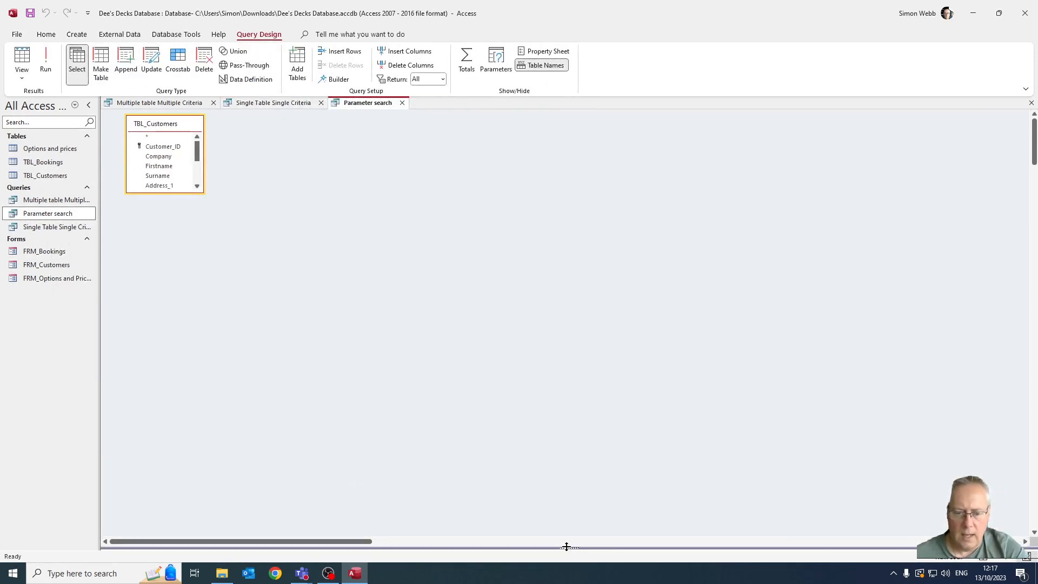
{"action": "left_click_drag", "start_coordinate": [568, 547], "coordinate": [566, 465]}
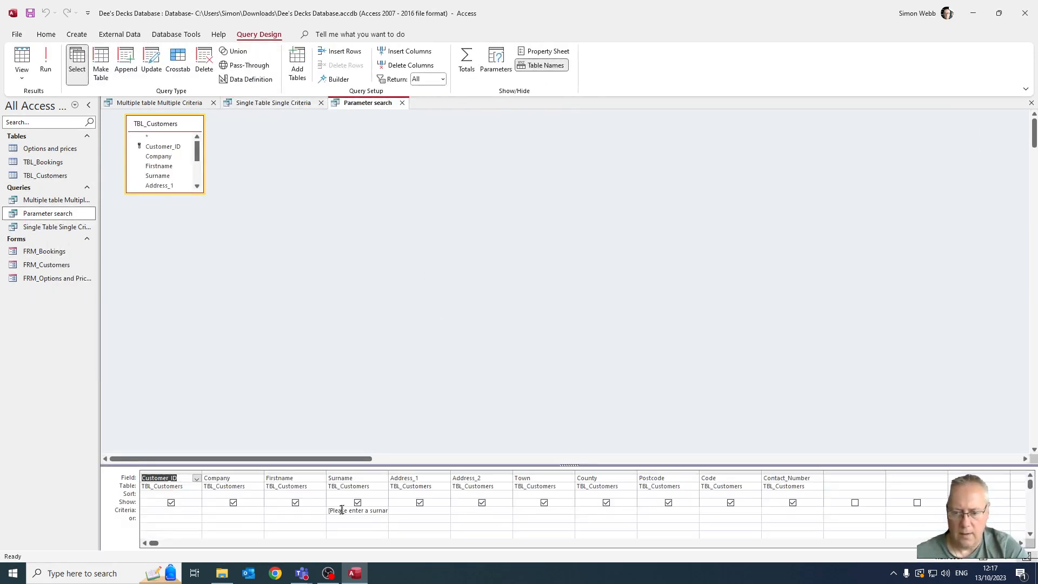
{"action": "left_click_drag", "start_coordinate": [388, 472], "coordinate": [552, 471]}
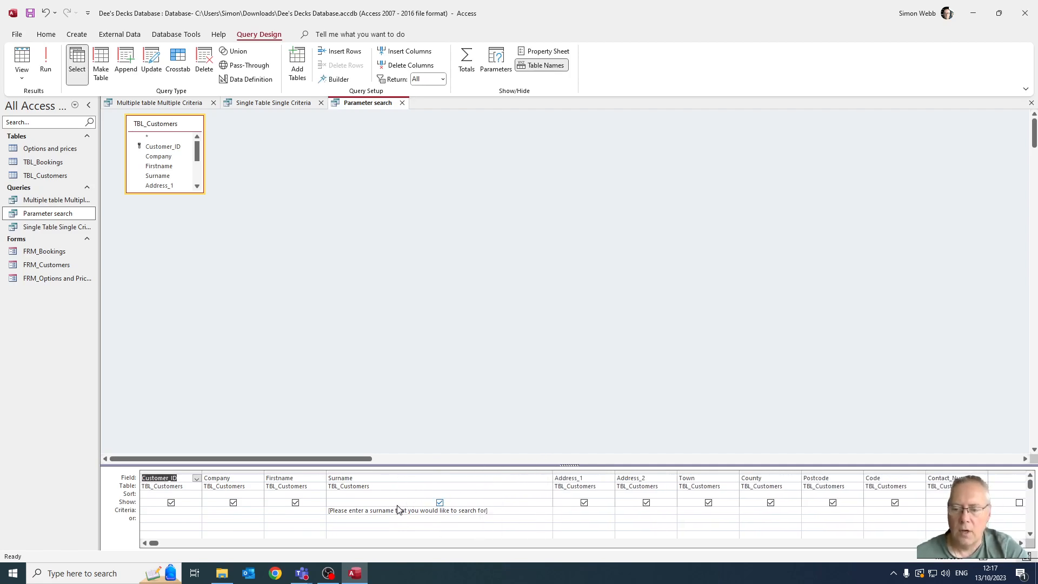
Review the single-table, multiple-table and parameter query designs again by switching between the open queries
{"action": "left_click", "coordinate": [279, 105]}
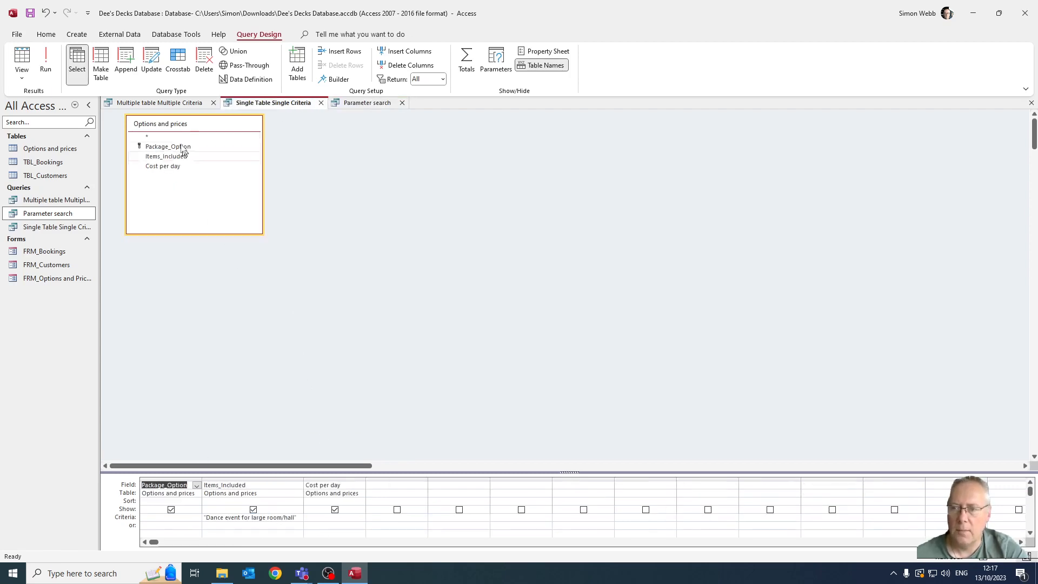
{"action": "left_click", "coordinate": [166, 103]}
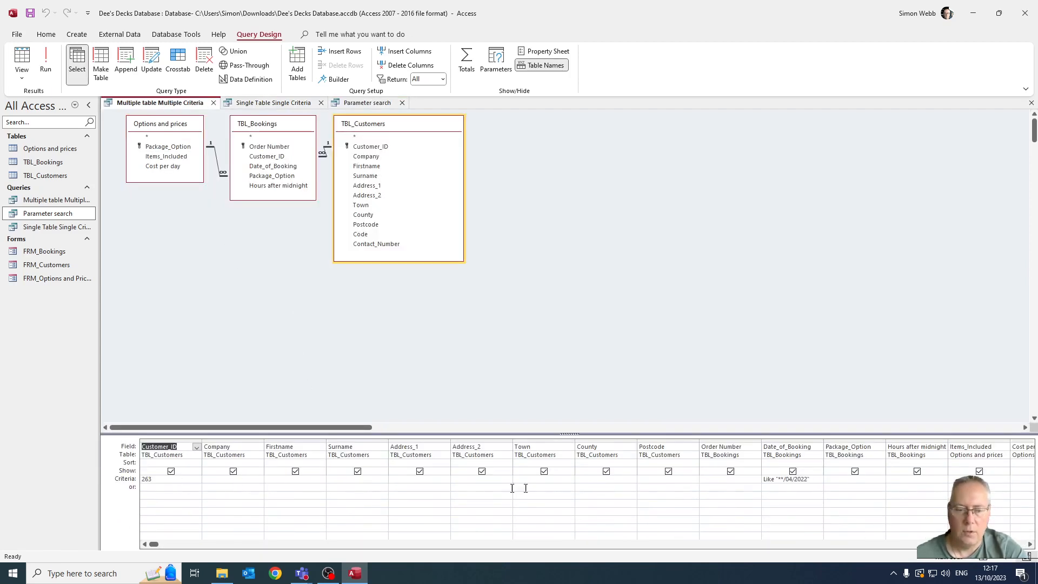
{"action": "left_click", "coordinate": [368, 103]}
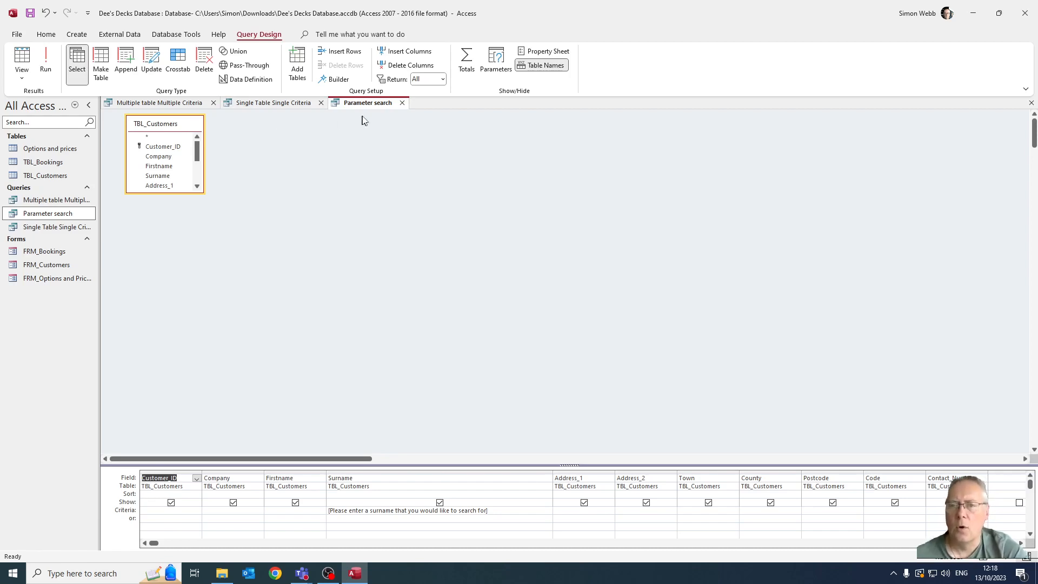
Close all three open queries without saving their design changes
{"action": "left_click", "coordinate": [404, 106]}
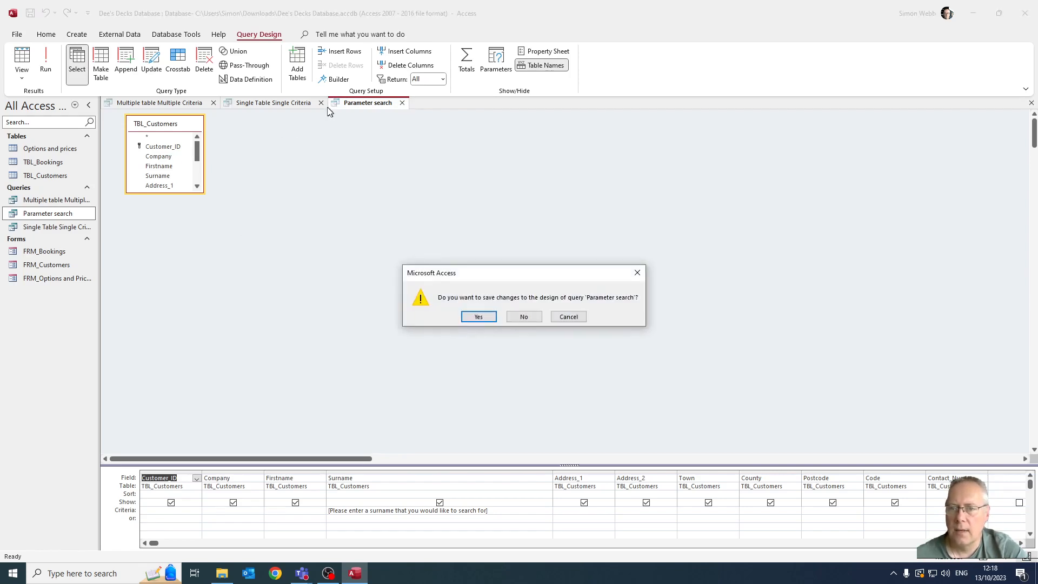
{"action": "left_click", "coordinate": [519, 318]}
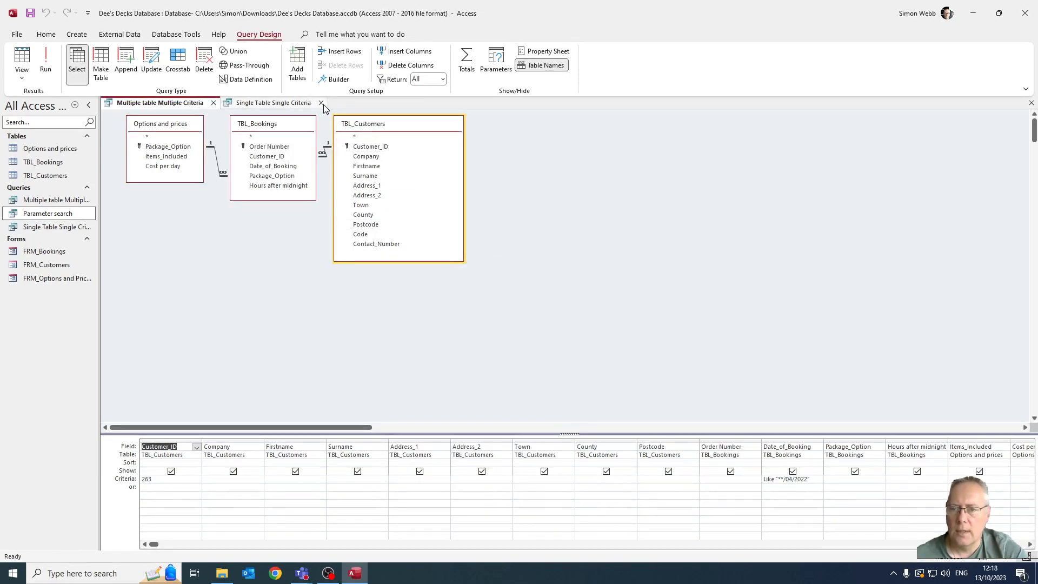
{"action": "left_click", "coordinate": [322, 103]}
{"action": "left_click", "coordinate": [520, 317]}
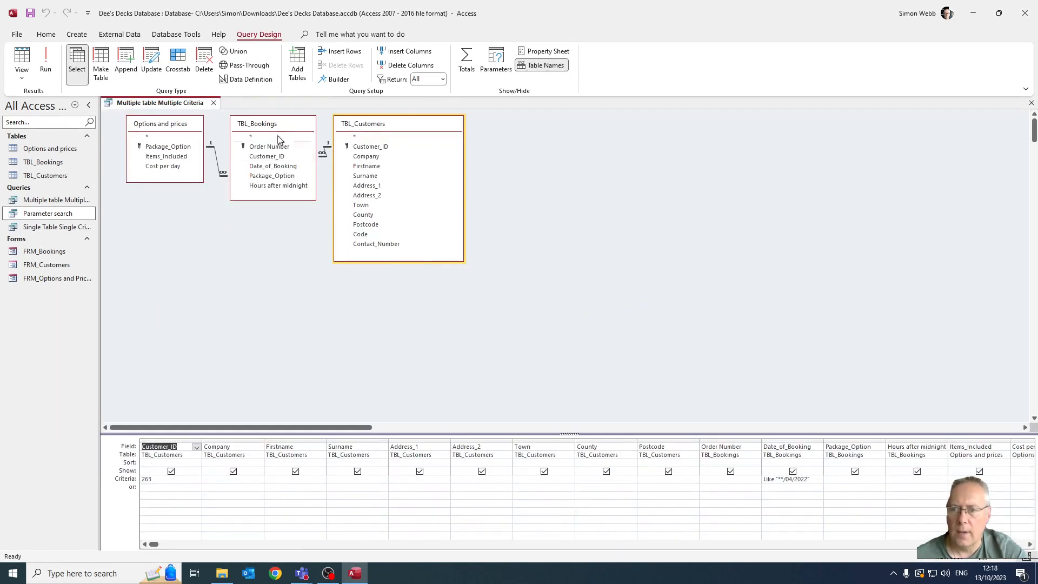
{"action": "left_click", "coordinate": [213, 103]}
{"action": "left_click", "coordinate": [520, 316]}
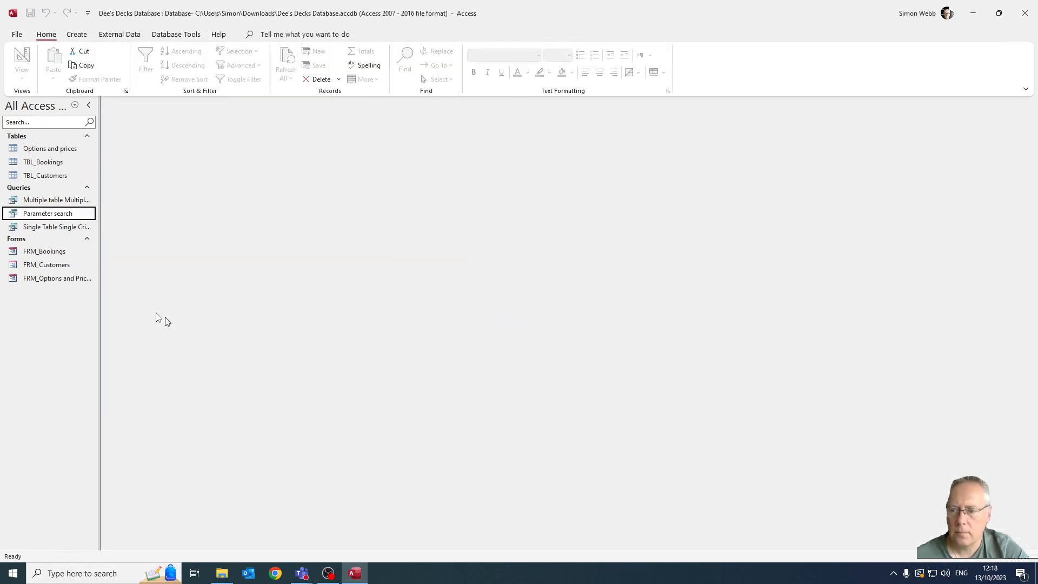
Start the Report Wizard and include all fields from the Single Table Single Criteria query in the report
{"action": "left_click", "coordinate": [79, 39]}
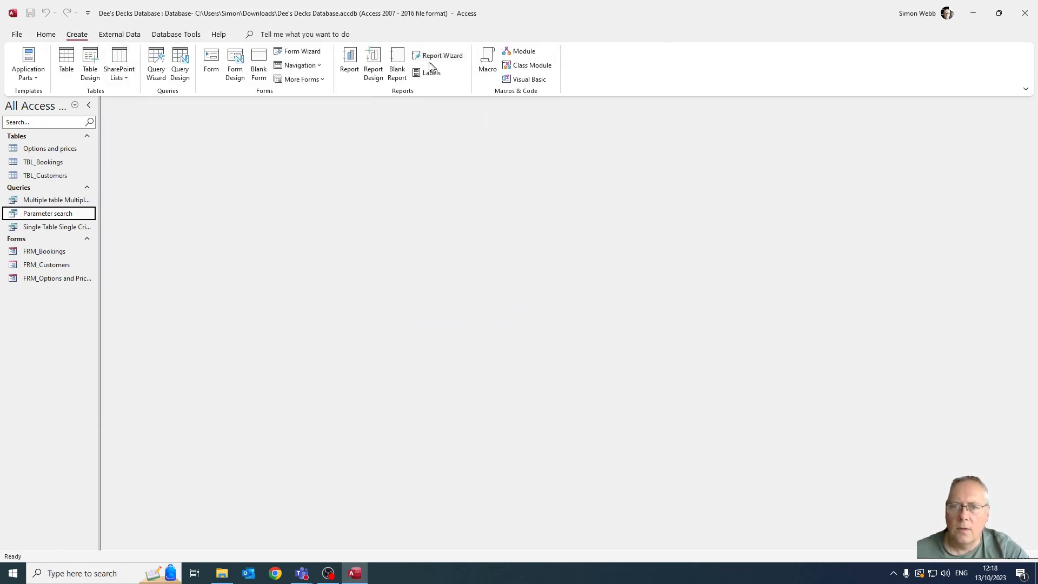
{"action": "left_click", "coordinate": [430, 59]}
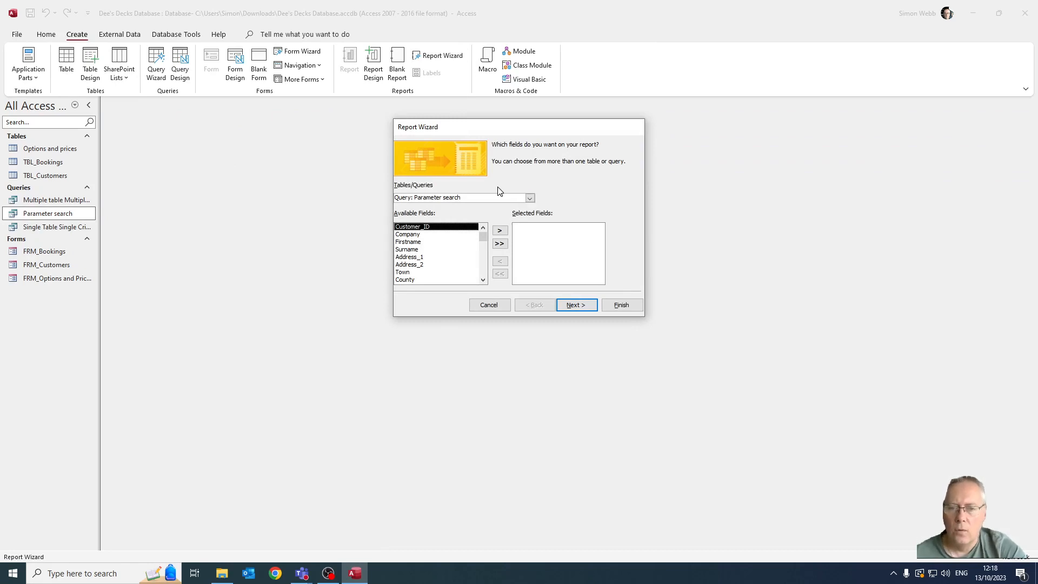
{"action": "left_click", "coordinate": [530, 197]}
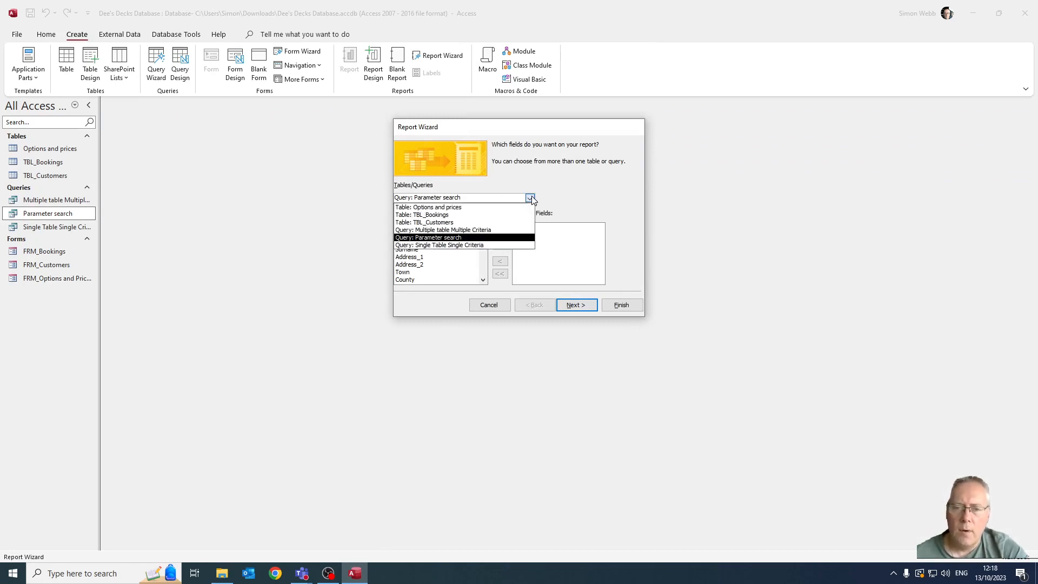
{"action": "left_click", "coordinate": [430, 247]}
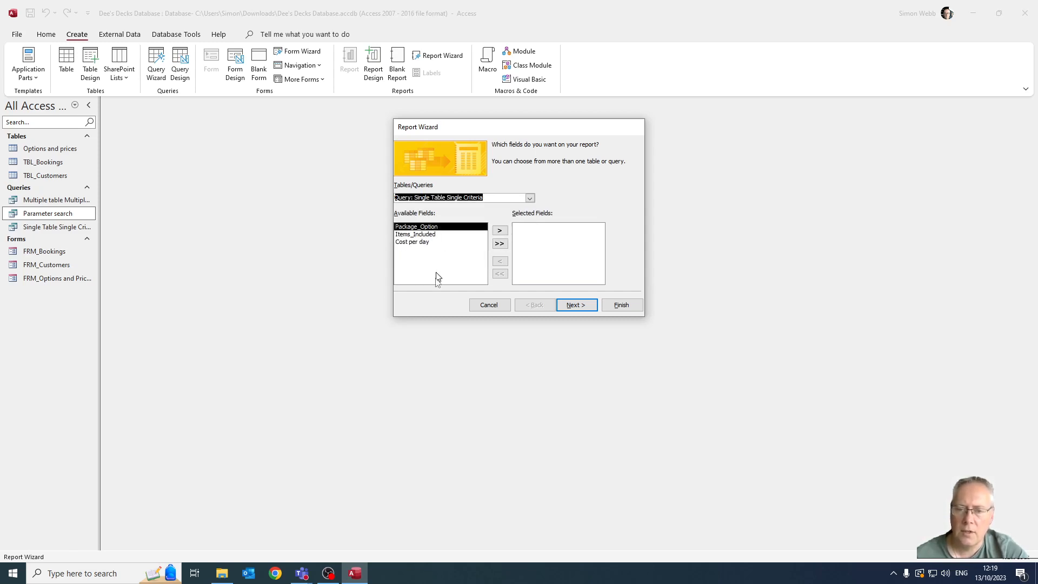
{"action": "left_click", "coordinate": [499, 243]}
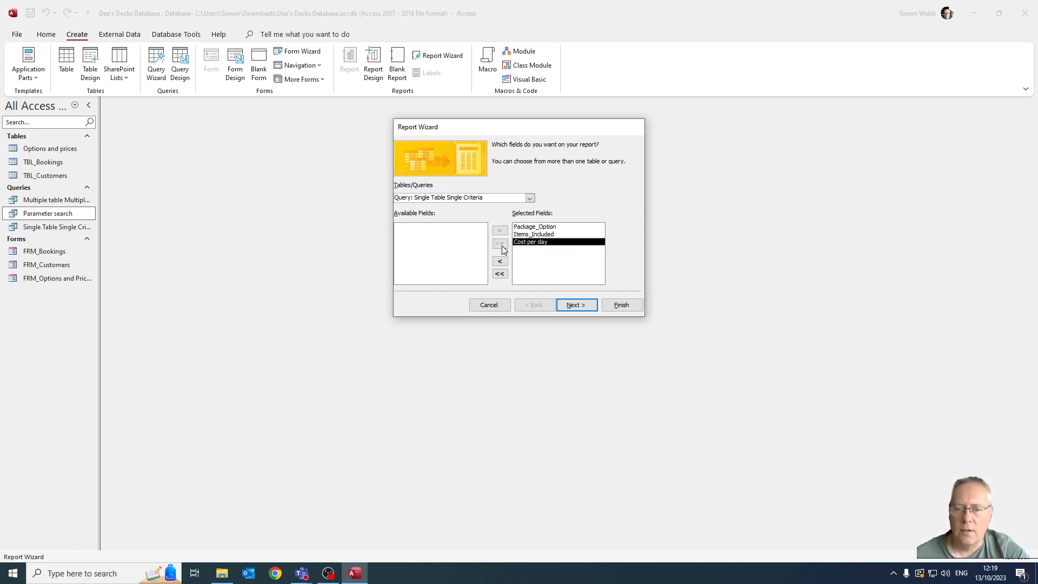
{"action": "left_click", "coordinate": [582, 307]}
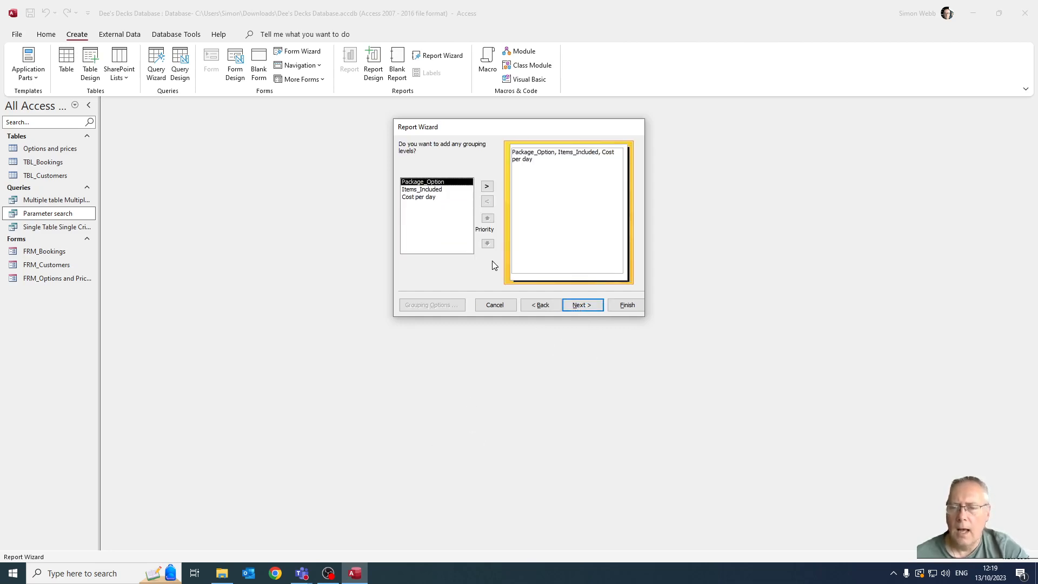
Proceed through the Report Wizard to the layout options without adding grouping levels or a sort order
{"action": "left_click", "coordinate": [582, 305]}
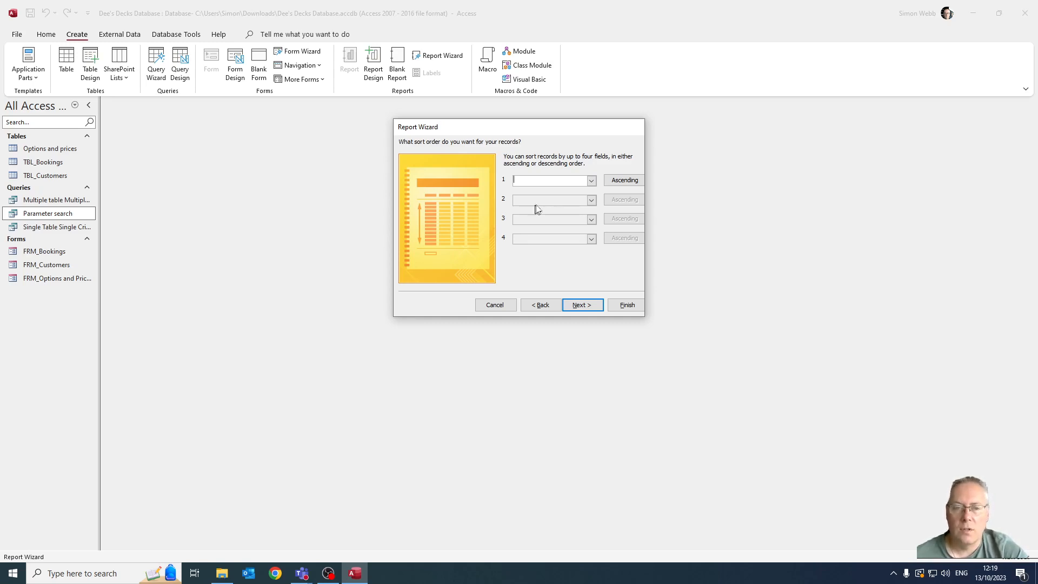
{"action": "left_click", "coordinate": [591, 181]}
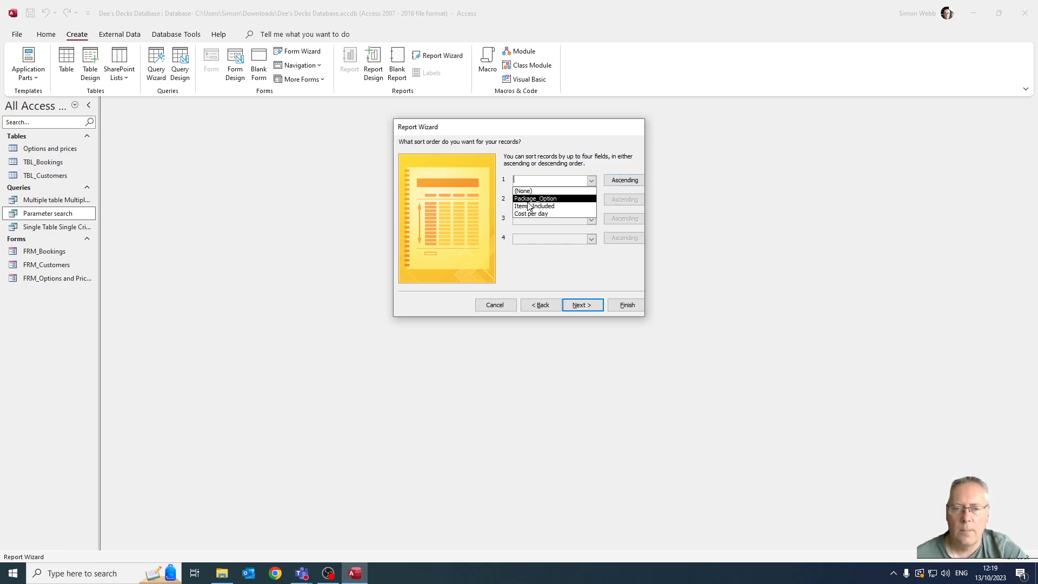
{"action": "key", "text": "Escape"}
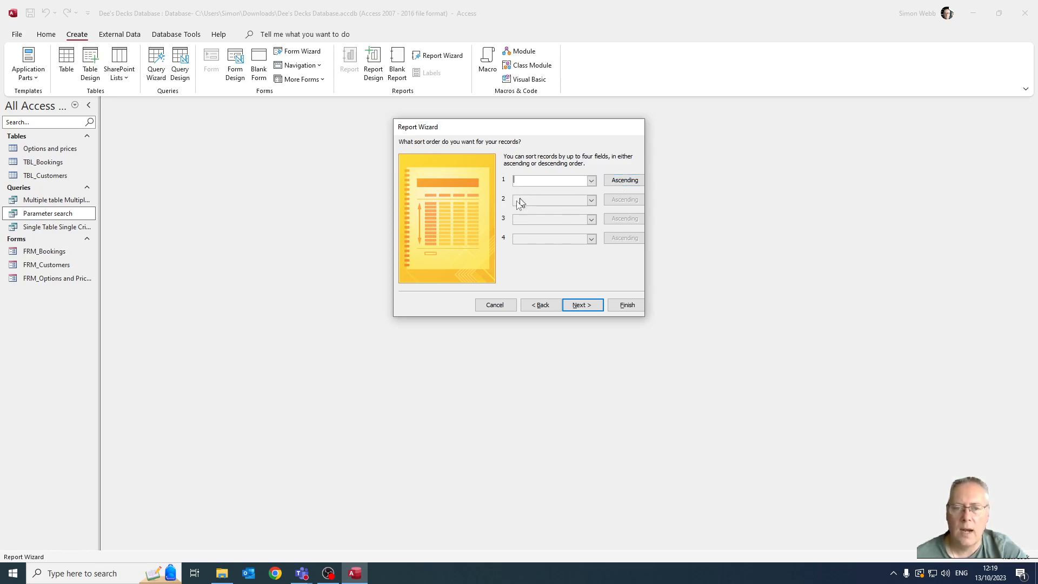
{"action": "left_click", "coordinate": [589, 305]}
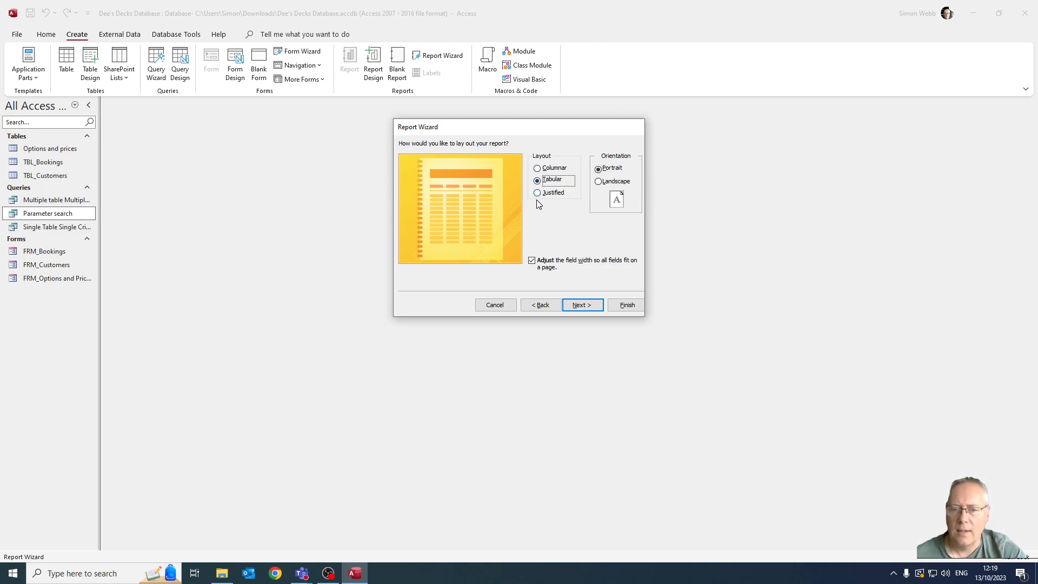
Preview the Columnar and Justified layouts, and set the report to Tabular layout with Landscape orientation
{"action": "left_click", "coordinate": [537, 169]}
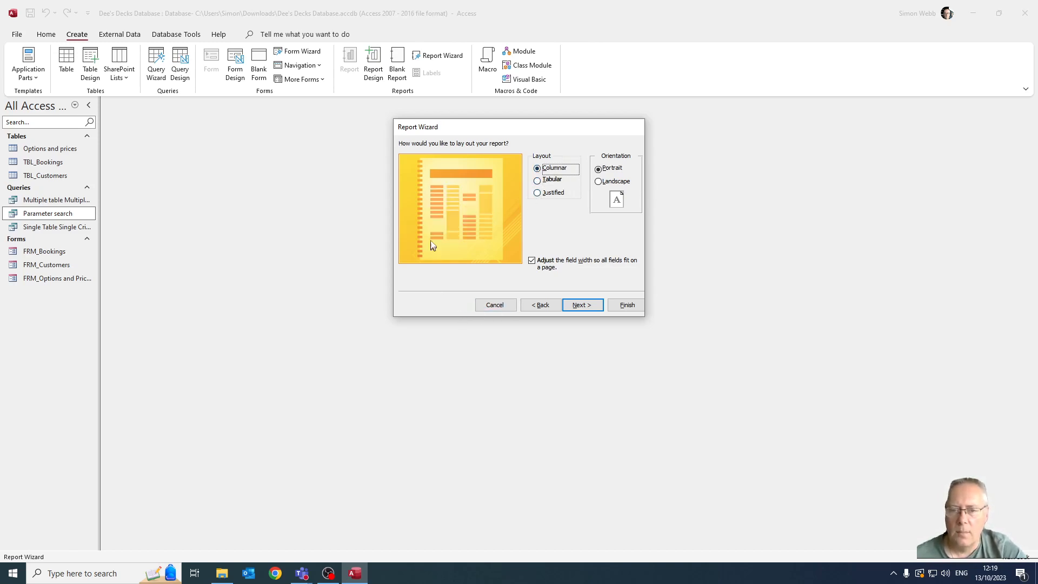
{"action": "left_click", "coordinate": [536, 193]}
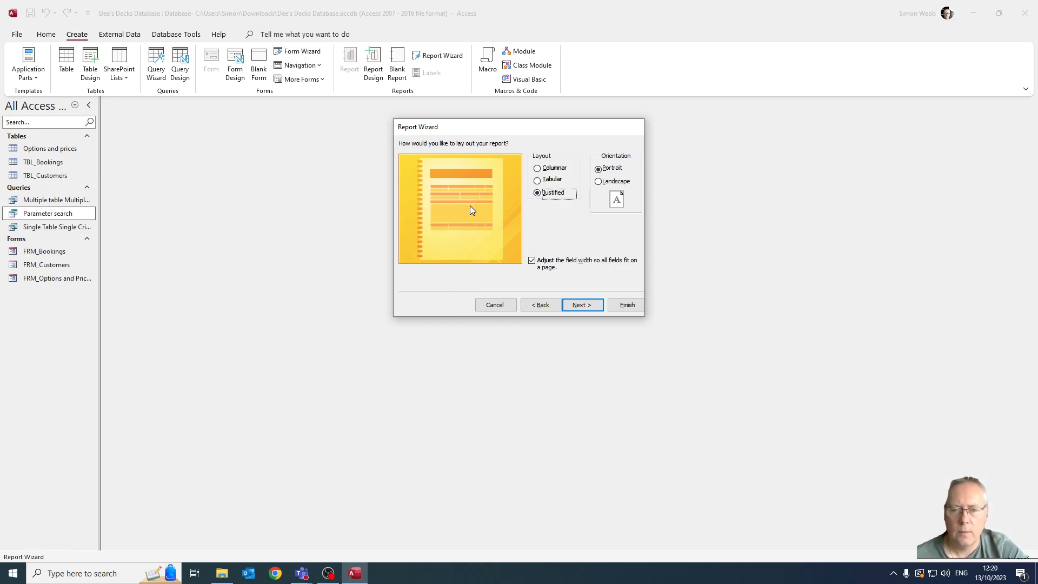
{"action": "left_click", "coordinate": [537, 180]}
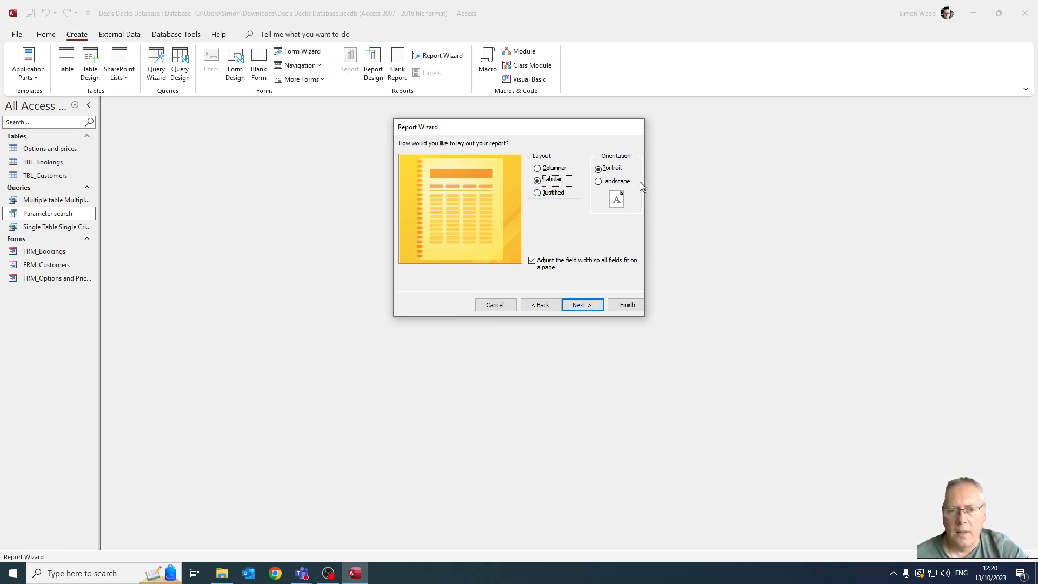
{"action": "left_click", "coordinate": [598, 182]}
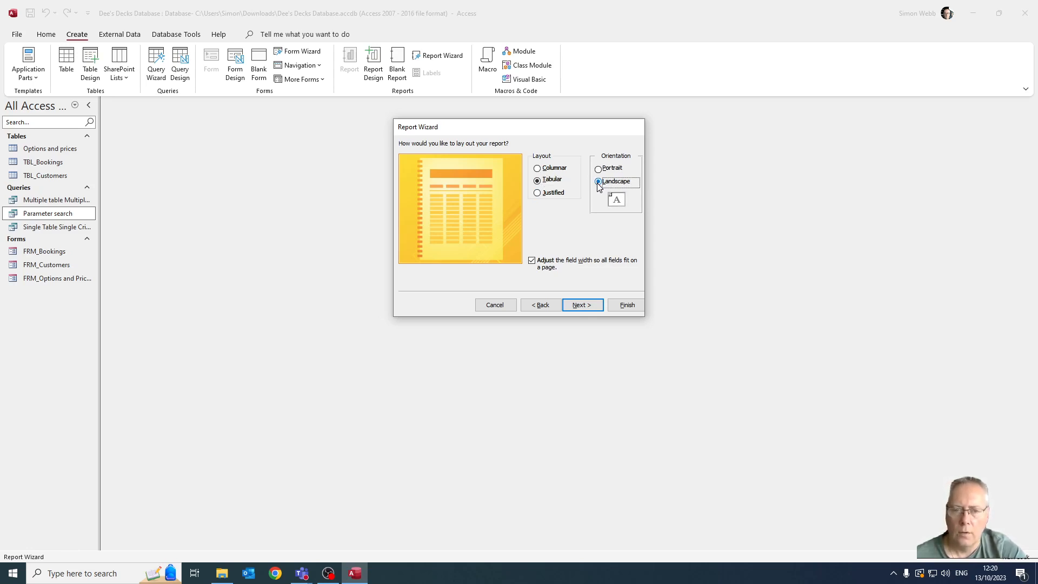
Finish the Report Wizard with the title Single Table Single Criteria and the option to preview the report
{"action": "left_click", "coordinate": [583, 305]}
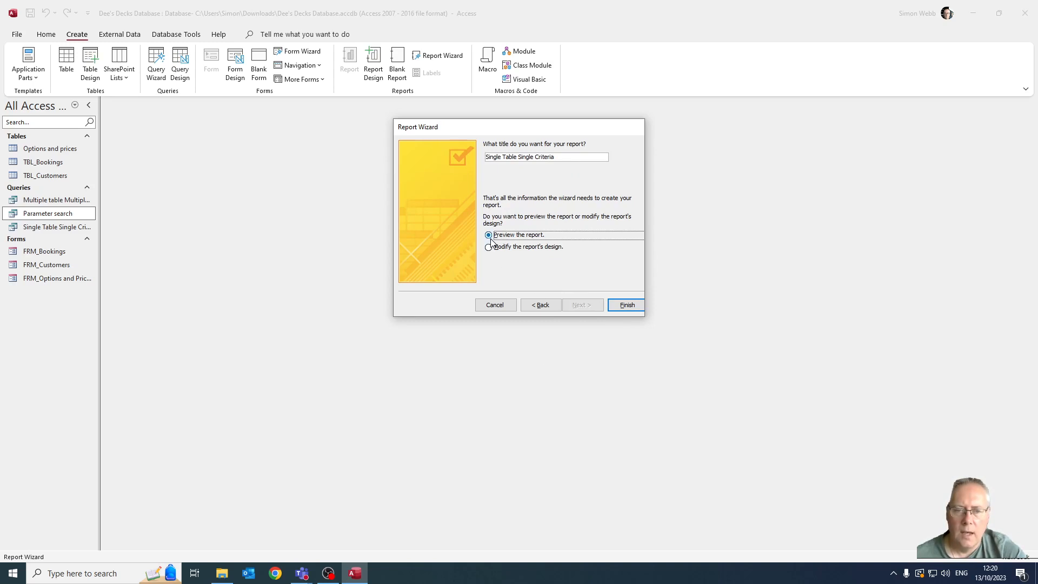
{"action": "left_click", "coordinate": [624, 304]}
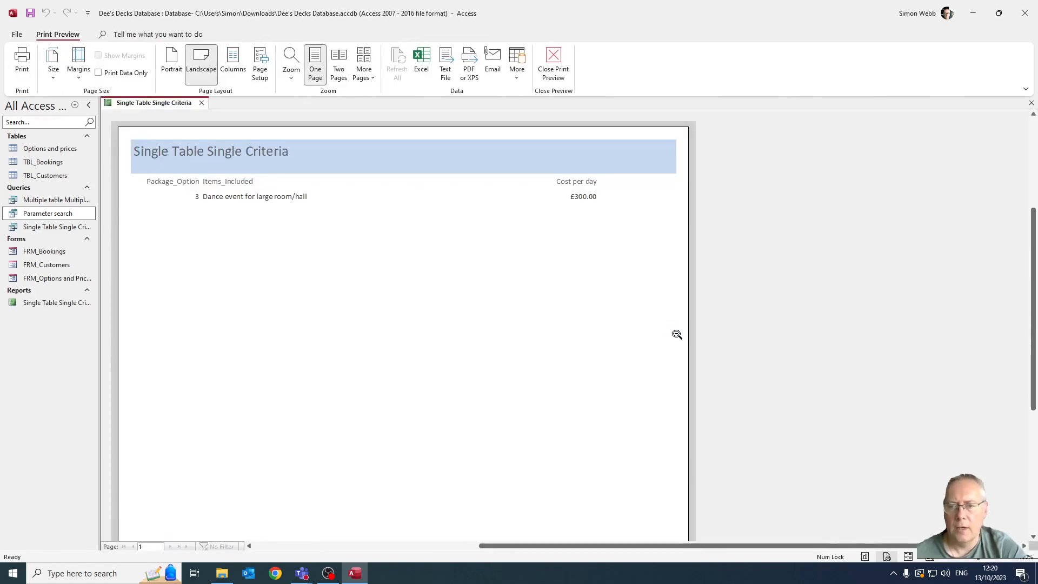
Open the Single Table Single Criteria query to compare its record with the report, and close the query
{"action": "double_click", "coordinate": [54, 226]}
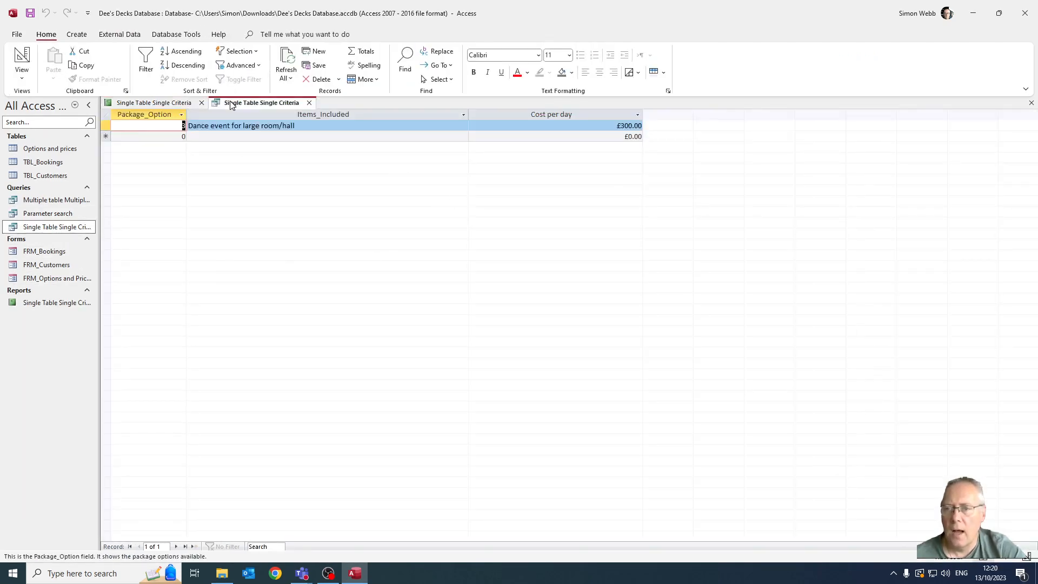
{"action": "left_click_drag", "start_coordinate": [230, 102], "coordinate": [340, 173]}
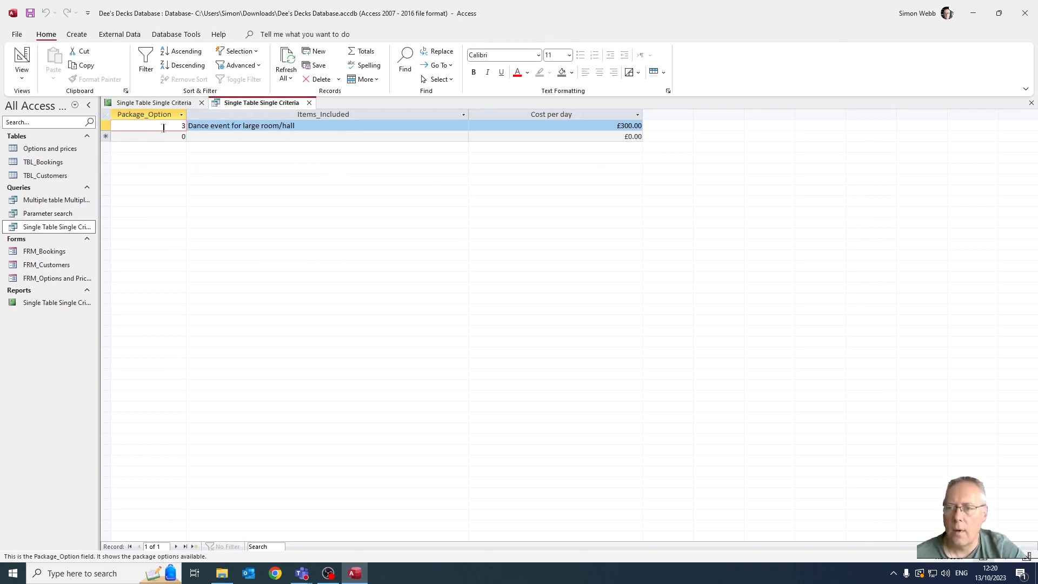
{"action": "left_click", "coordinate": [308, 103]}
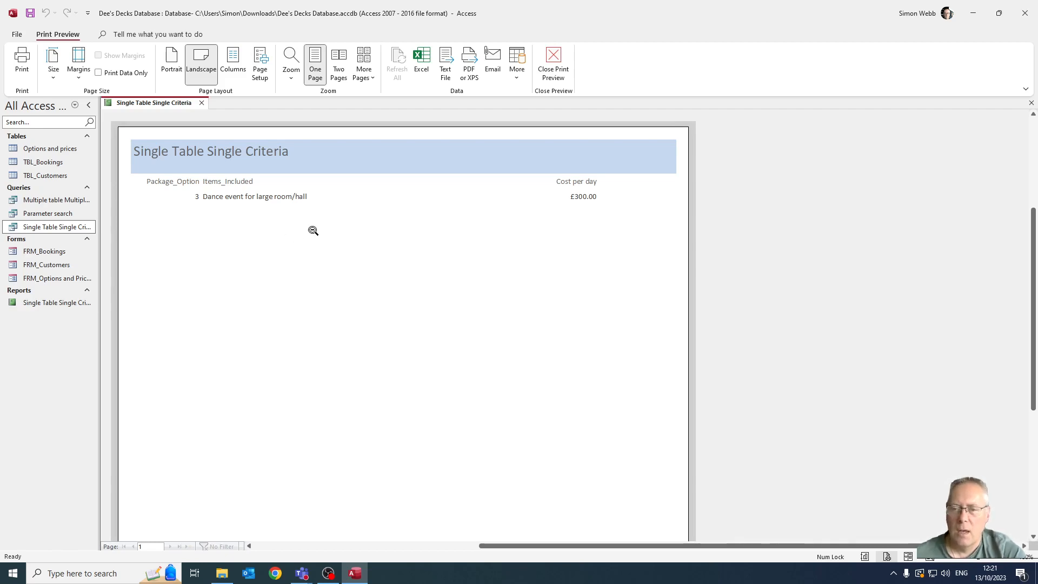
Open the report in Layout View and move the Single Table Single Criteria title to the centre of the header band
{"action": "right_click", "coordinate": [174, 107]}
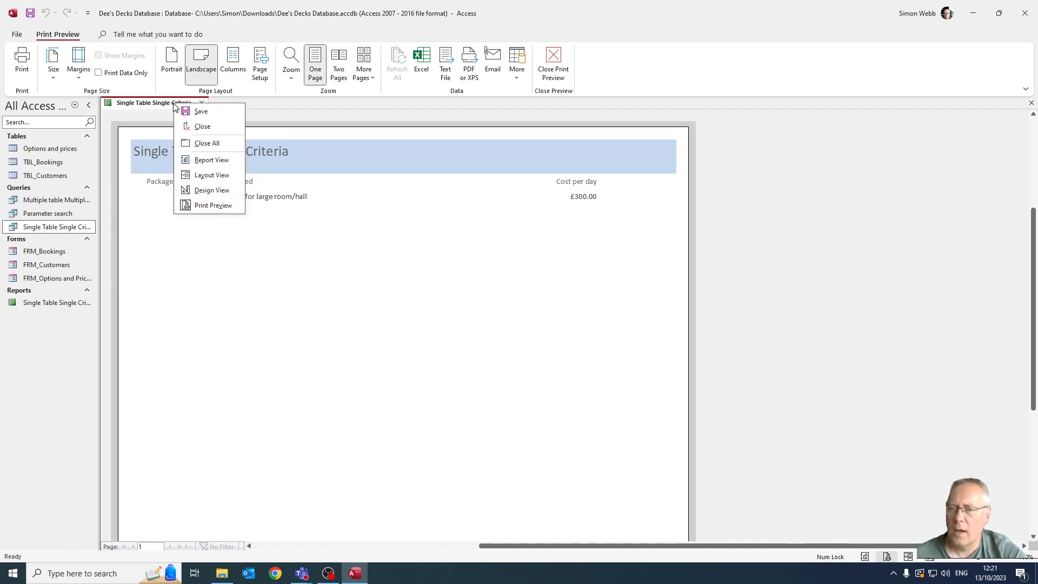
{"action": "left_click", "coordinate": [210, 177]}
{"action": "left_click", "coordinate": [232, 132]}
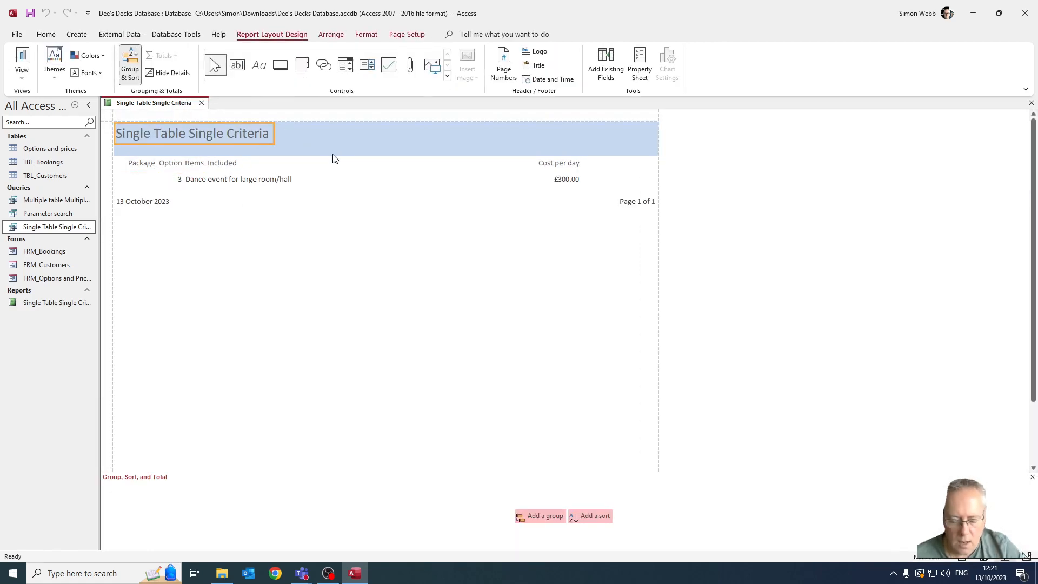
{"action": "key", "text": "Right"}
{"action": "key", "text": "Right"}
{"action": "key", "text": "Right"}
{"action": "key", "text": "Right"}
{"action": "key", "text": "Right"}
{"action": "key", "text": "Right"}
{"action": "key", "text": "Right"}
{"action": "key", "text": "Right"}
{"action": "key", "text": "Right"}
{"action": "key", "text": "Right"}
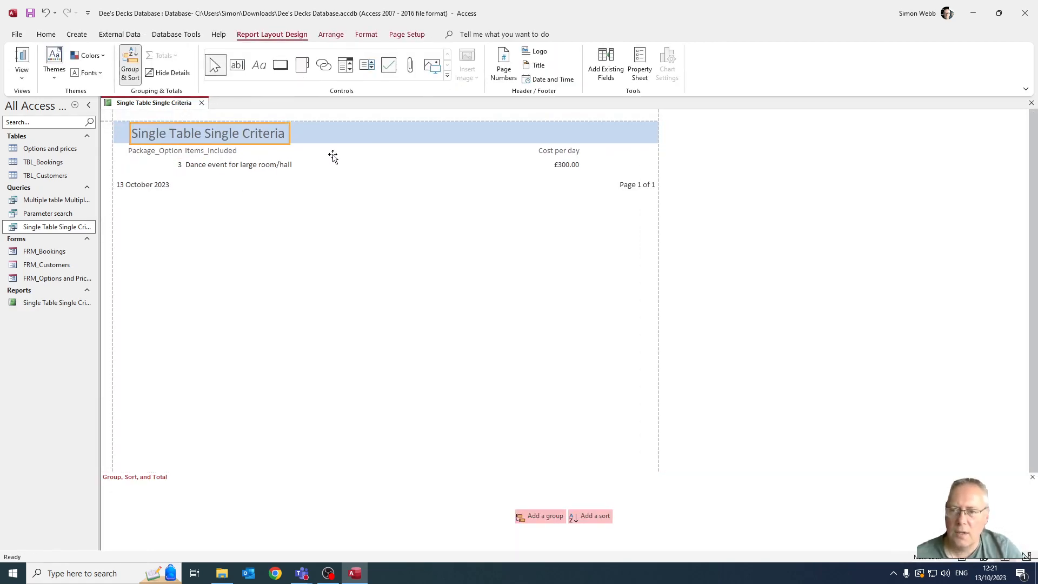
{"action": "key", "text": "Right"}
{"action": "key", "text": "Right"}
{"action": "key", "text": "Right"}
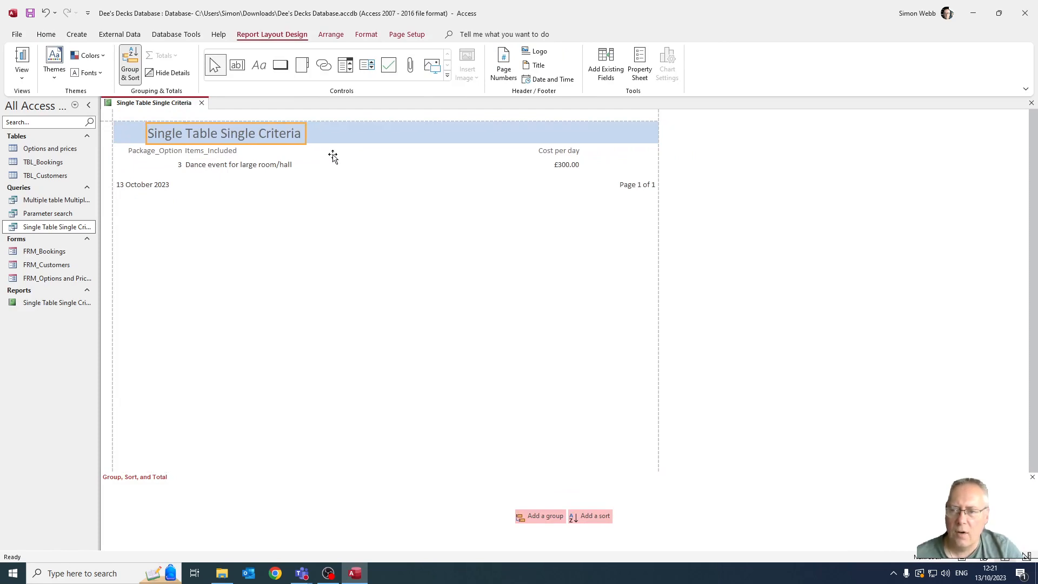
{"action": "key", "text": "Right"}
{"action": "key", "text": "Right"}
{"action": "key", "text": "Right"}
{"action": "key", "text": "Right"}
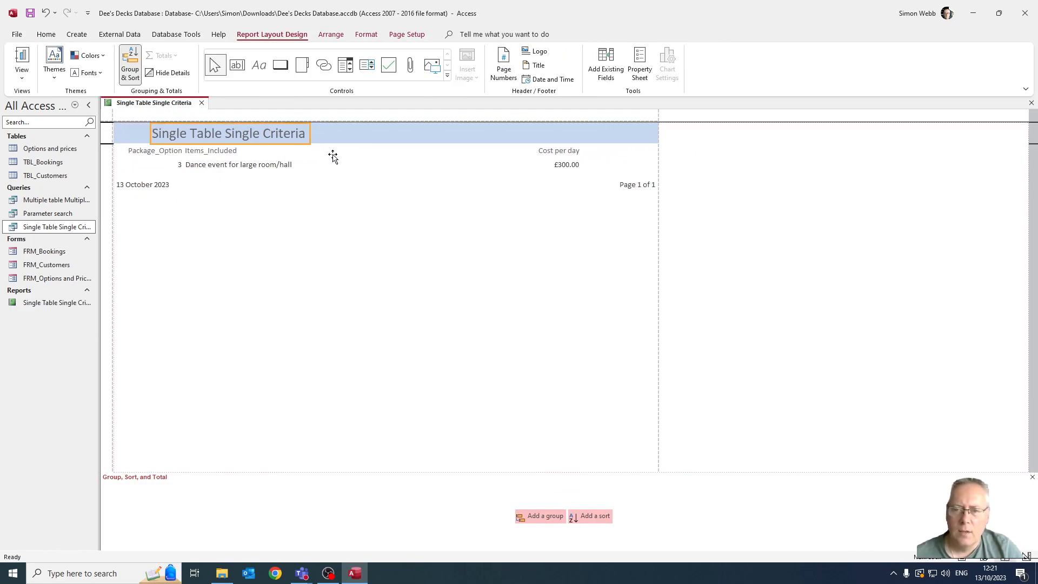
{"action": "key", "text": "Right"}
{"action": "key", "text": "Right"}
{"action": "key", "text": "Right"}
{"action": "key", "text": "Right"}
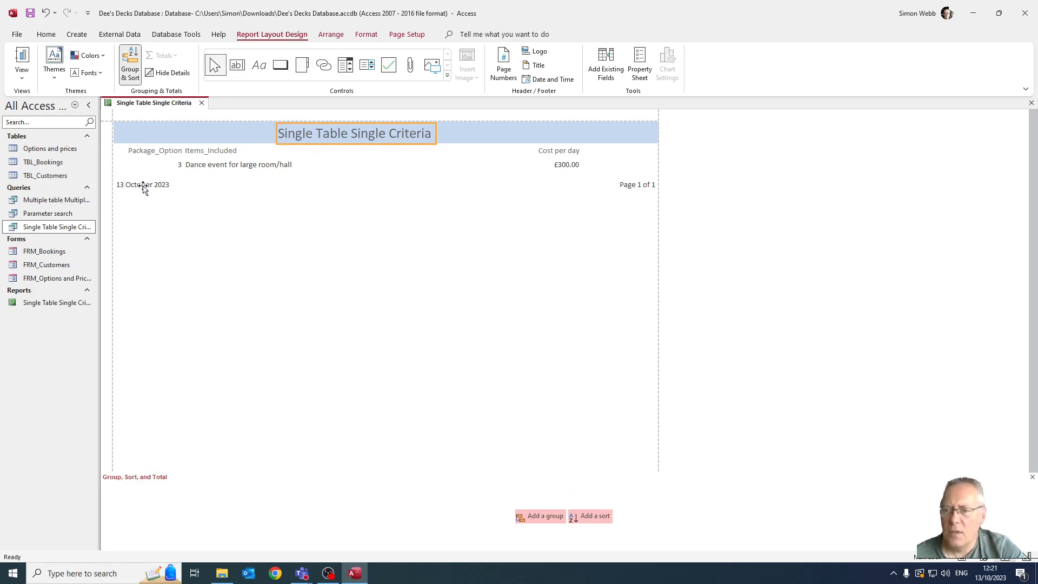
Delete the date from the report's page footer and undo the deletion
{"action": "left_click", "coordinate": [149, 188]}
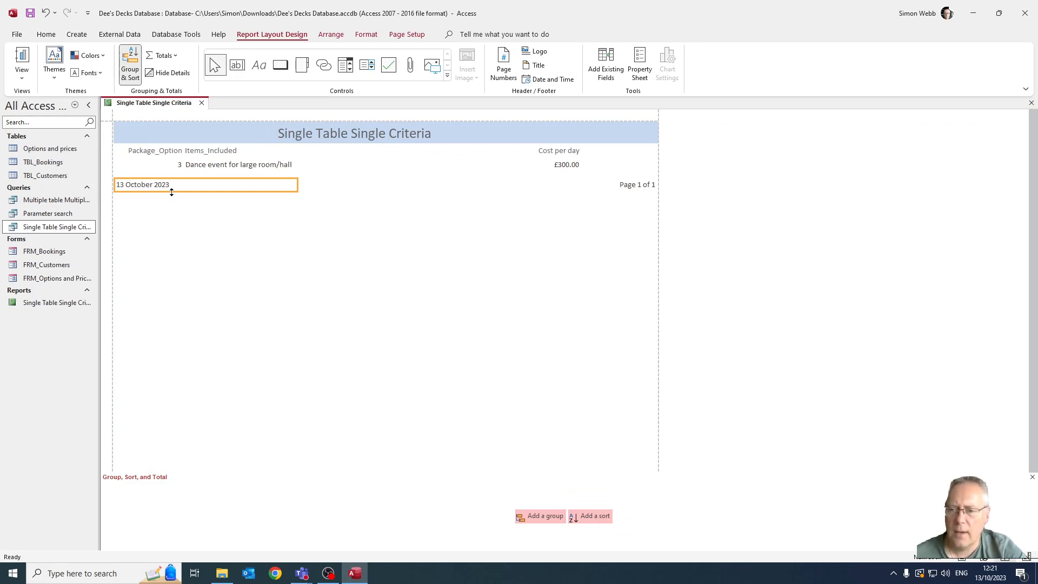
{"action": "key", "text": "Delete"}
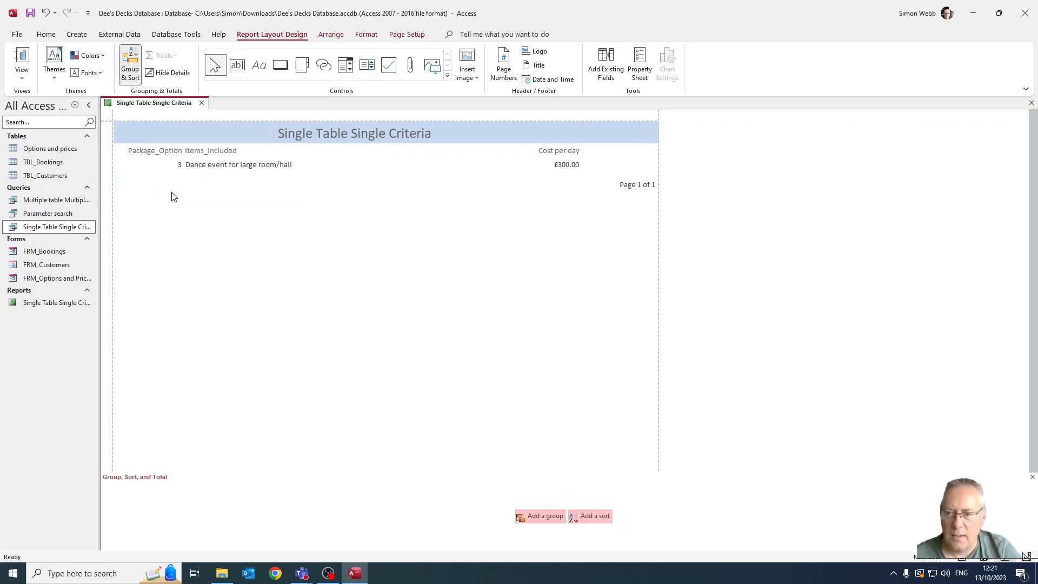
{"action": "key", "text": "ctrl+z"}
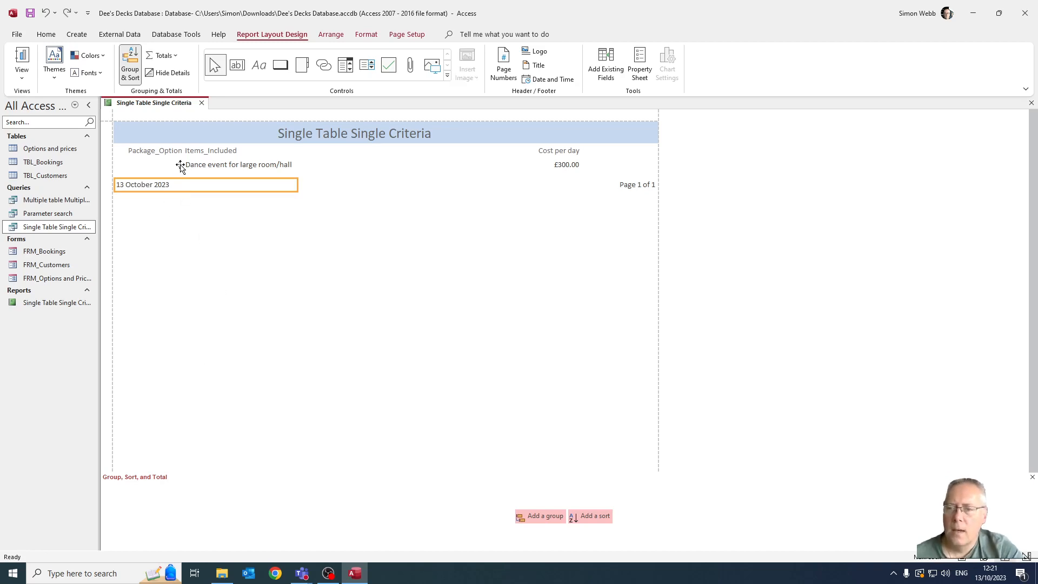
Select the Items_Included, Cost per day and Package_Option values in turn to examine the extent of their controls
{"action": "left_click", "coordinate": [180, 165]}
{"action": "left_click", "coordinate": [222, 165]}
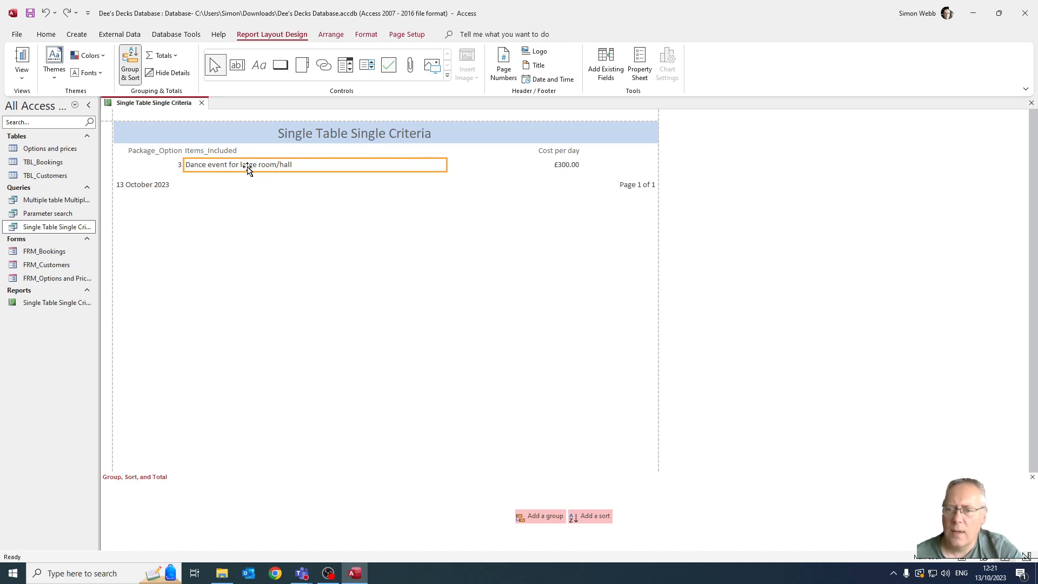
{"action": "left_click", "coordinate": [542, 176]}
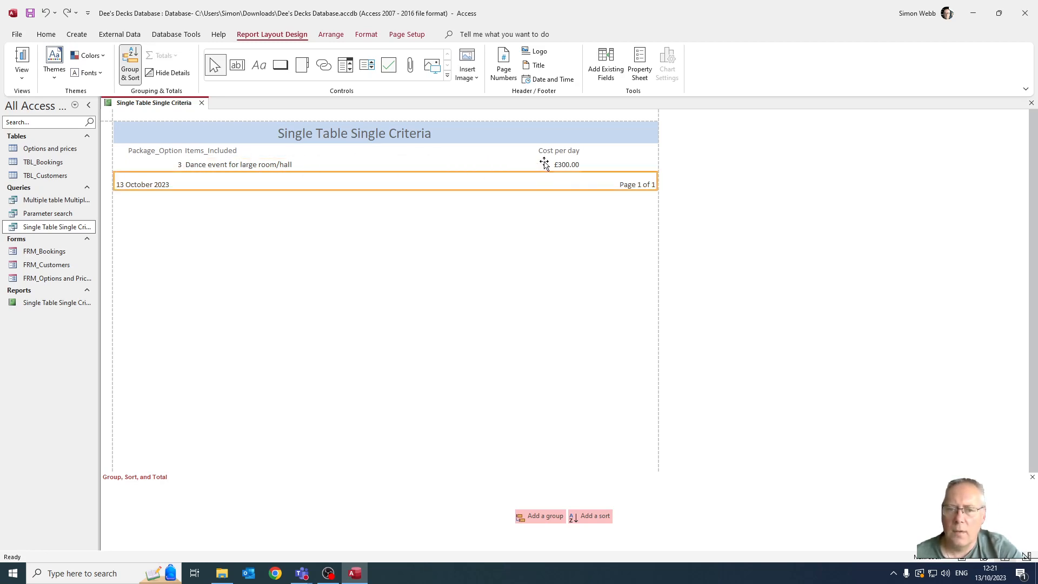
{"action": "left_click", "coordinate": [544, 163]}
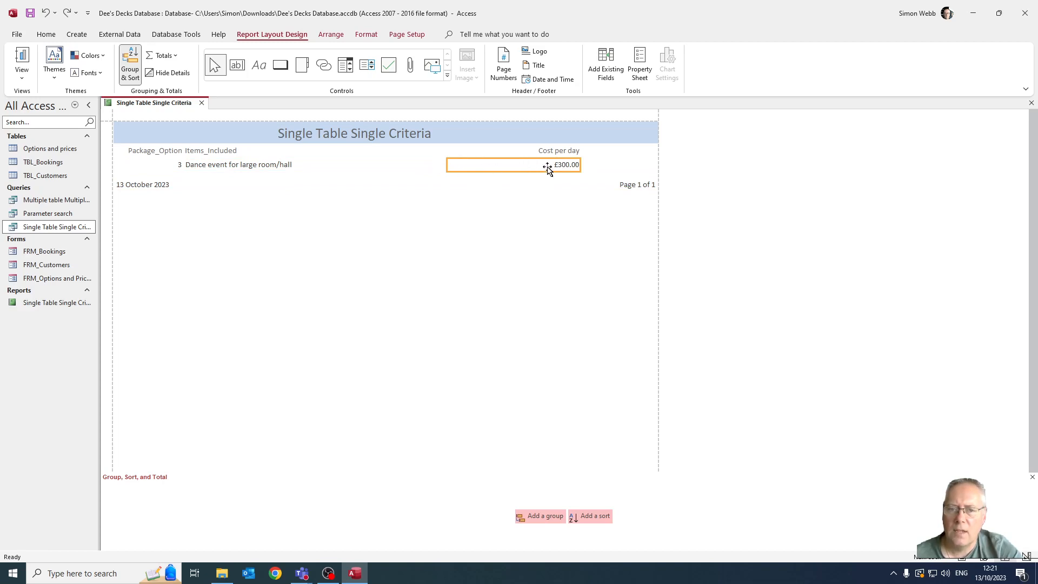
{"action": "left_click", "coordinate": [313, 168]}
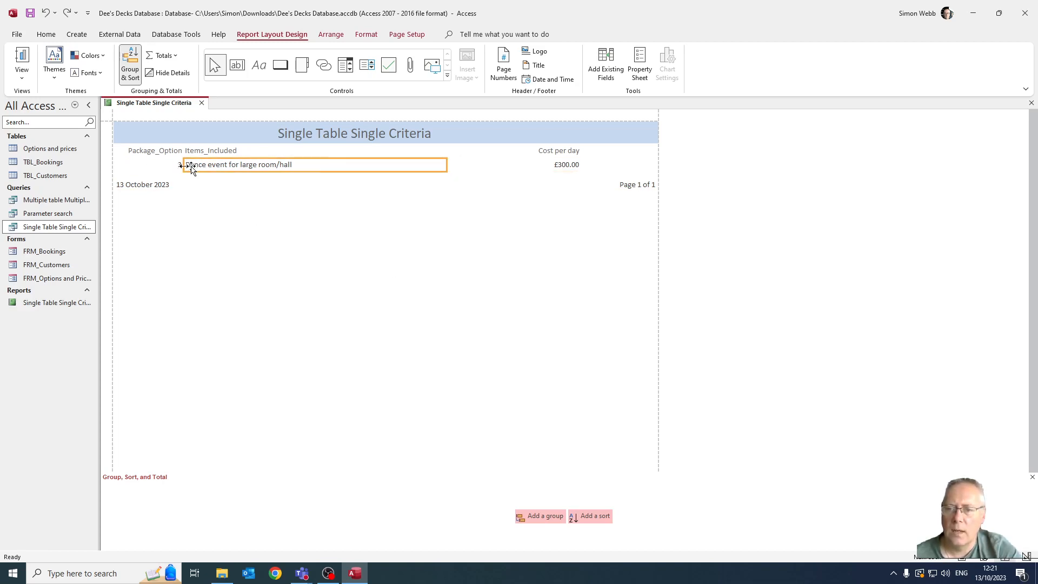
{"action": "left_click", "coordinate": [145, 164]}
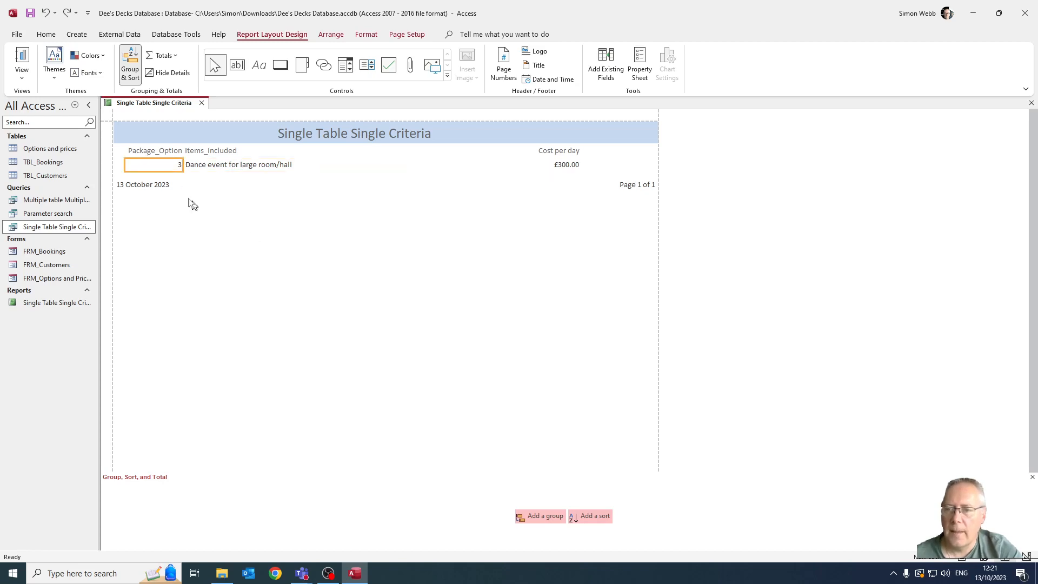
Try editing and narrowing the Package_Option column heading in Layout View, and undo the width change
{"action": "left_click", "coordinate": [156, 152]}
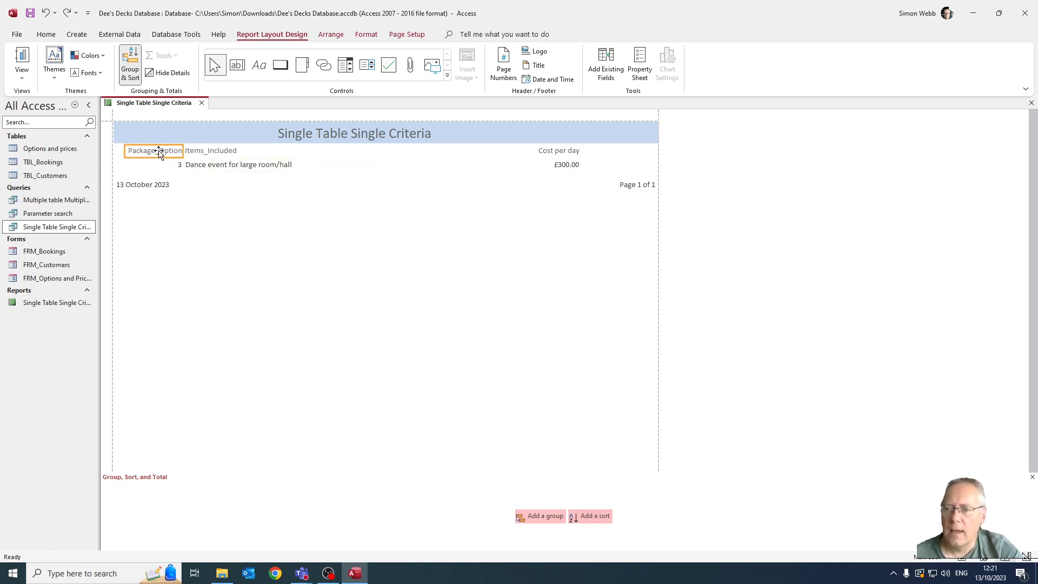
{"action": "double_click", "coordinate": [167, 152]}
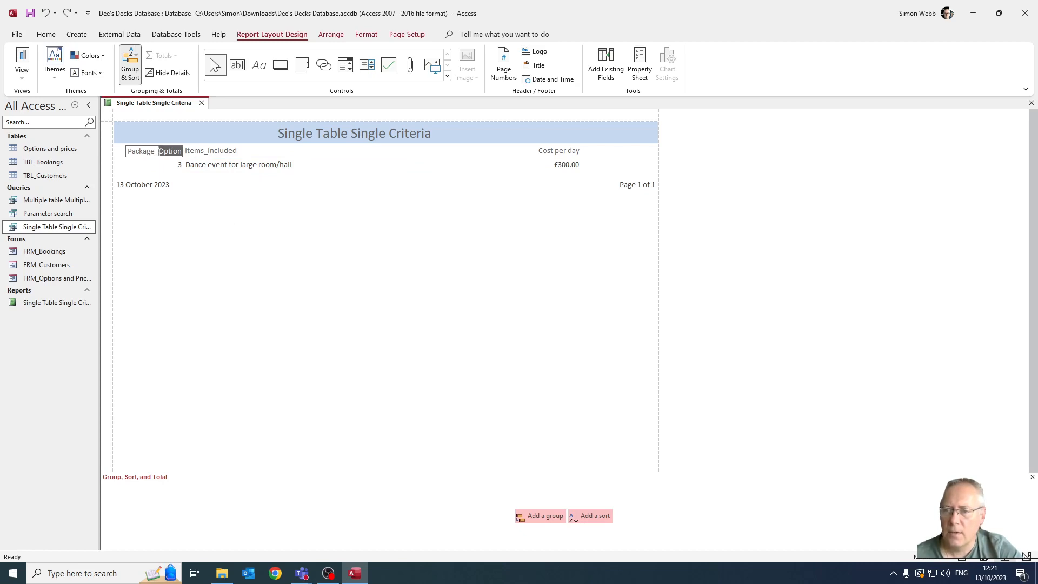
{"action": "left_click", "coordinate": [182, 163]}
{"action": "left_click", "coordinate": [179, 153]}
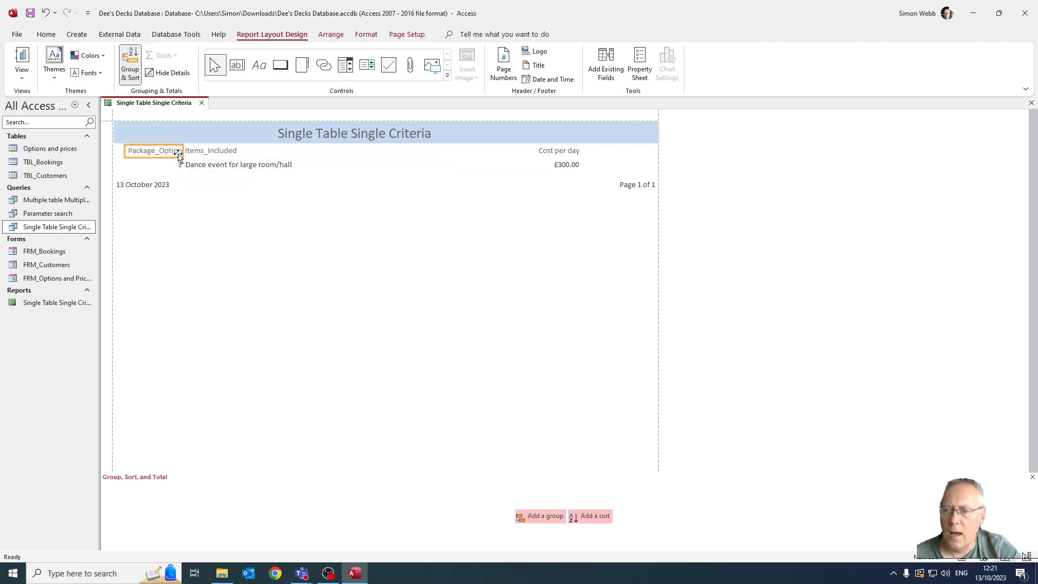
{"action": "left_click", "coordinate": [182, 150]}
{"action": "mouse_move", "coordinate": [164, 150]}
{"action": "left_mouse_down"}
{"action": "mouse_move", "coordinate": [140, 164]}
{"action": "mouse_move", "coordinate": [167, 155]}
{"action": "left_mouse_up"}
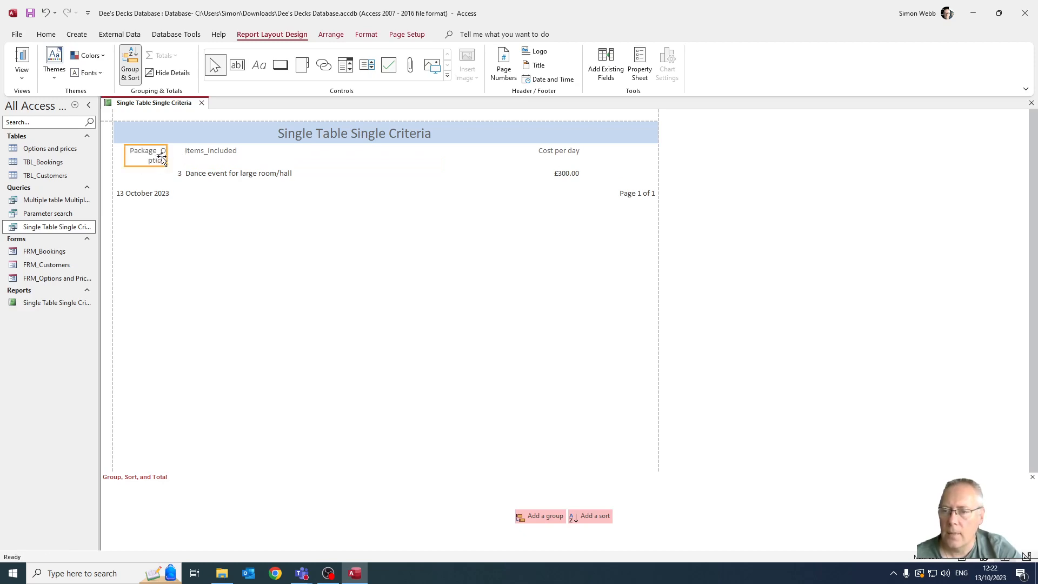
{"action": "double_click", "coordinate": [161, 155]}
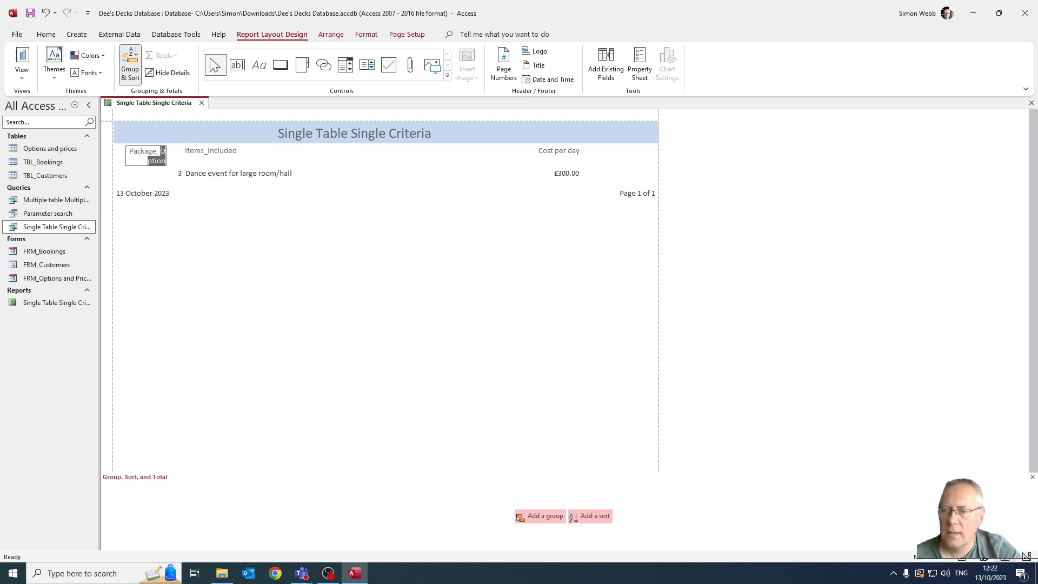
{"action": "key", "text": "ctrl+z"}
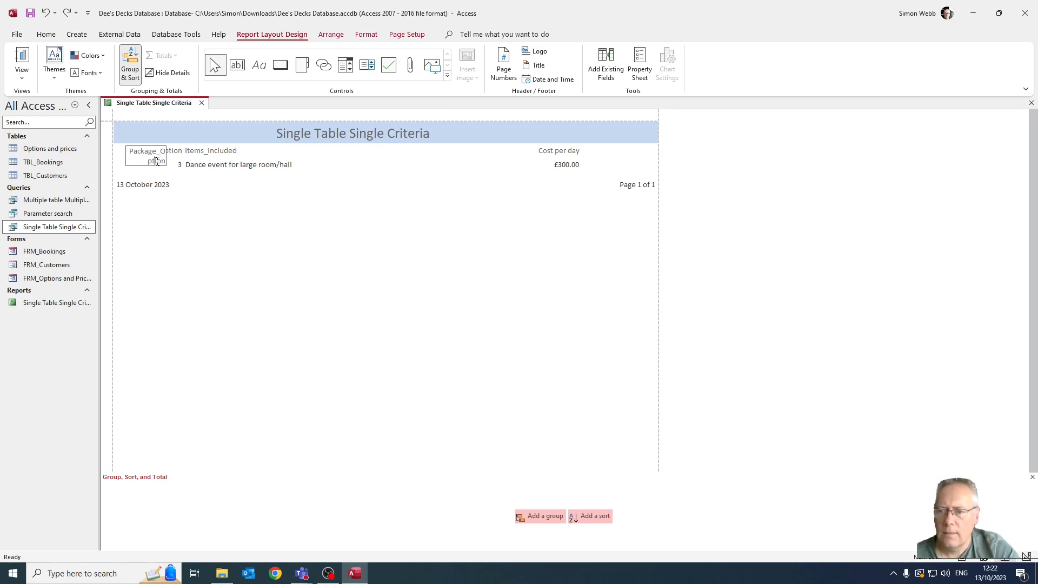
{"action": "left_click", "coordinate": [189, 184]}
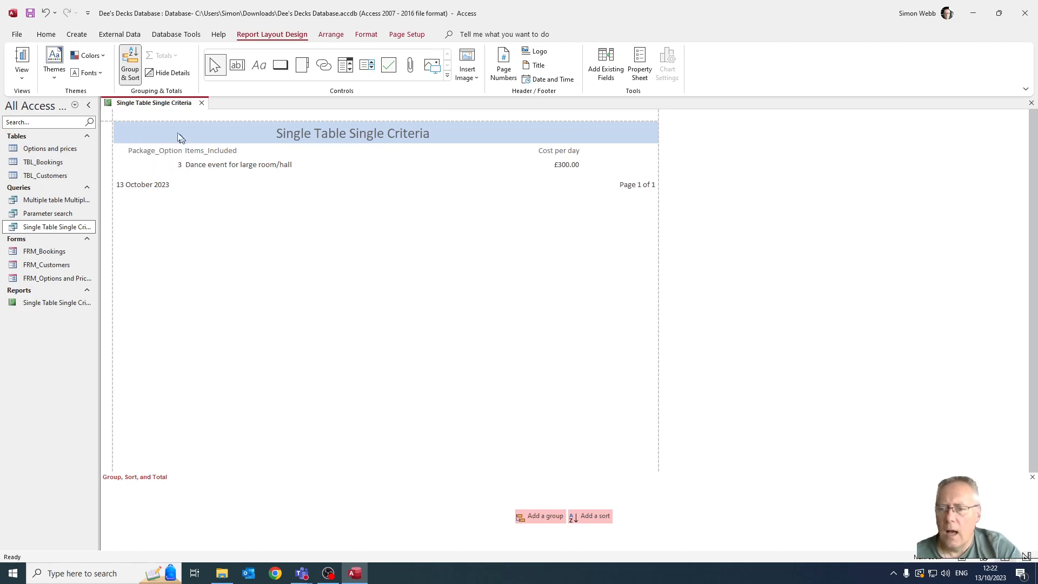
Open the report in Design View and change the Package_Option label in the page header to Package Option
{"action": "right_click", "coordinate": [162, 107]}
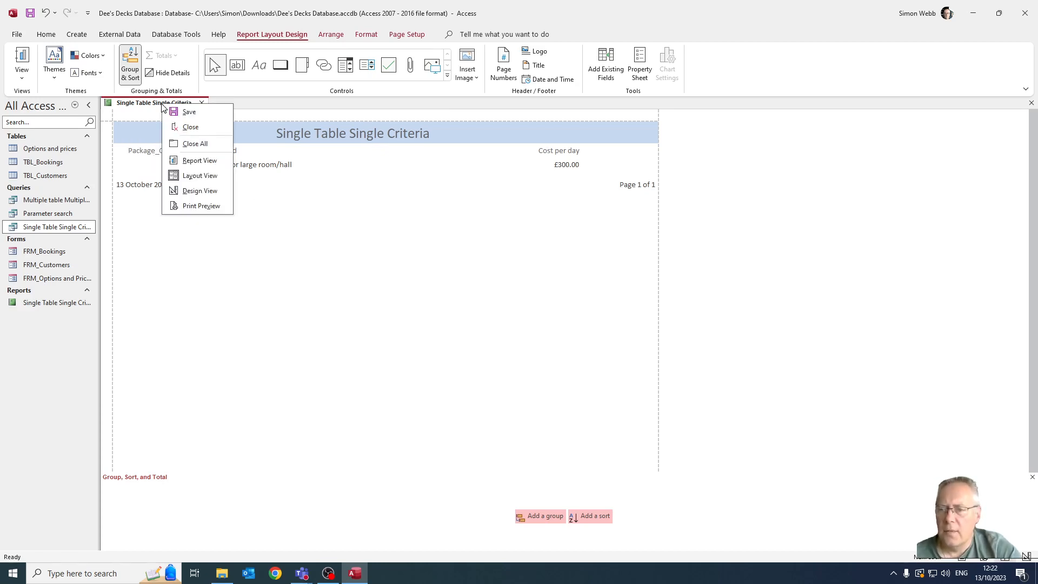
{"action": "left_click", "coordinate": [199, 191]}
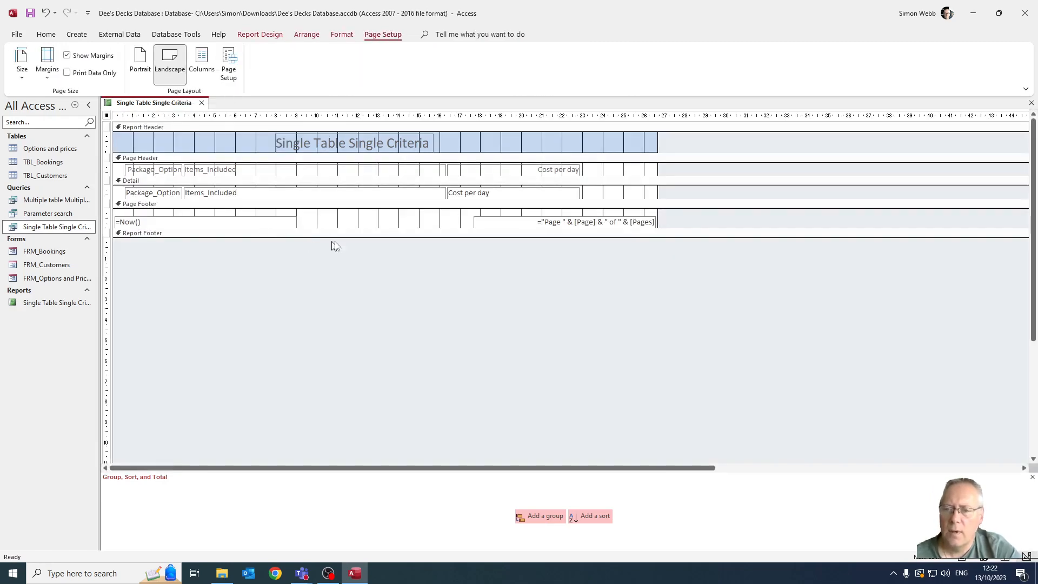
{"action": "left_click", "coordinate": [157, 171]}
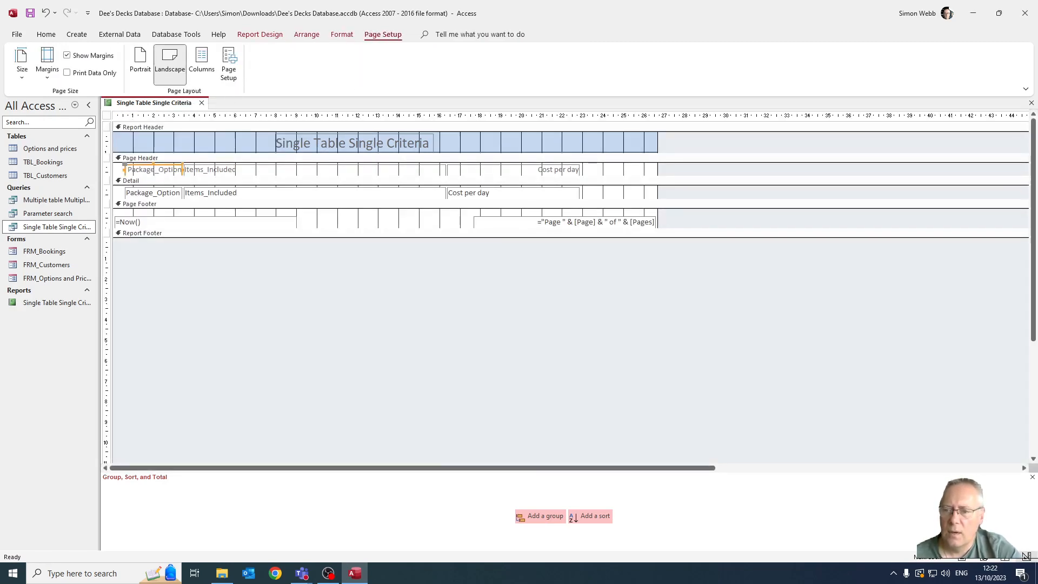
{"action": "left_click", "coordinate": [157, 170]}
{"action": "key", "text": "BackSpace"}
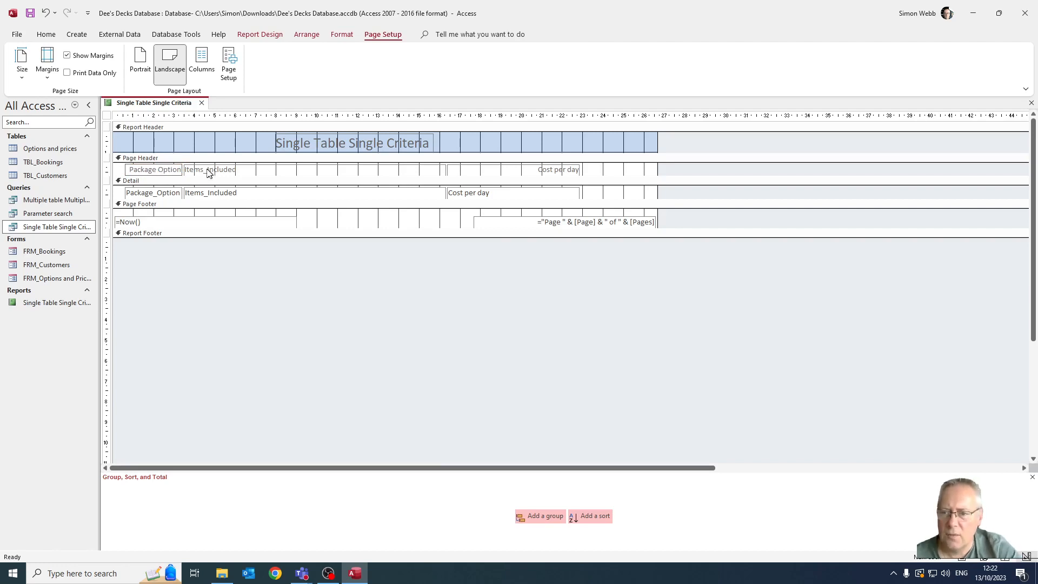
Replace the underscore in the Items_Included page header label with a space so it reads Items Included
{"action": "left_click", "coordinate": [211, 171]}
{"action": "left_click", "coordinate": [210, 170]}
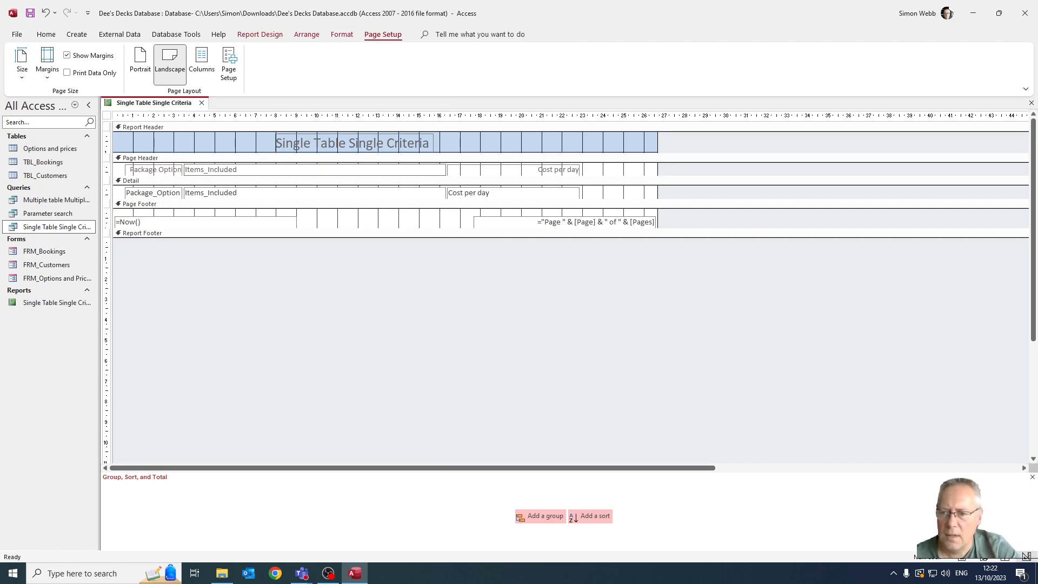
{"action": "key", "text": "BackSpace"}
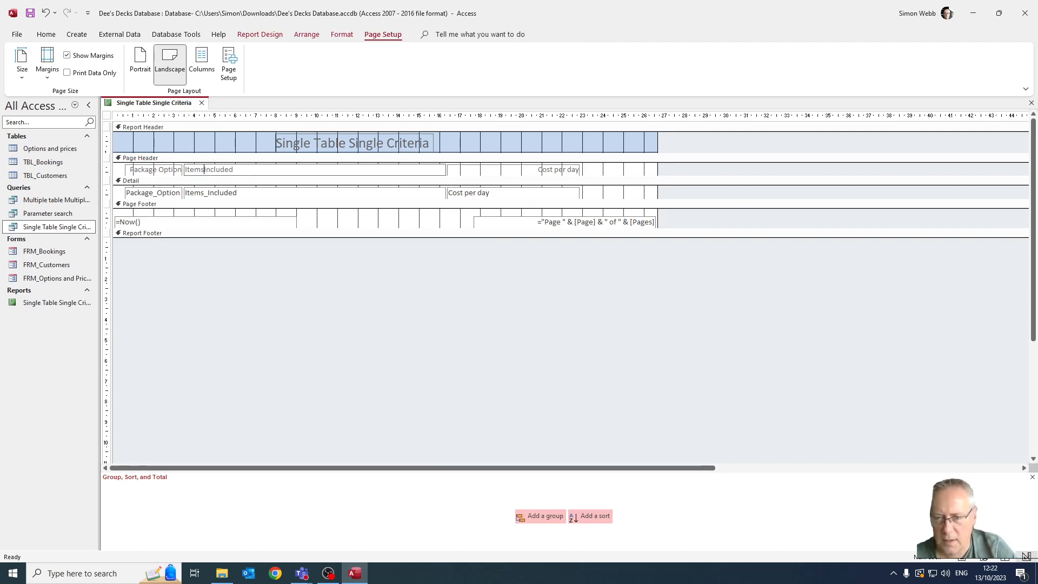
{"action": "left_click", "coordinate": [316, 290]}
Switch the report to Report View to check the edited column headings
{"action": "right_click", "coordinate": [167, 112]}
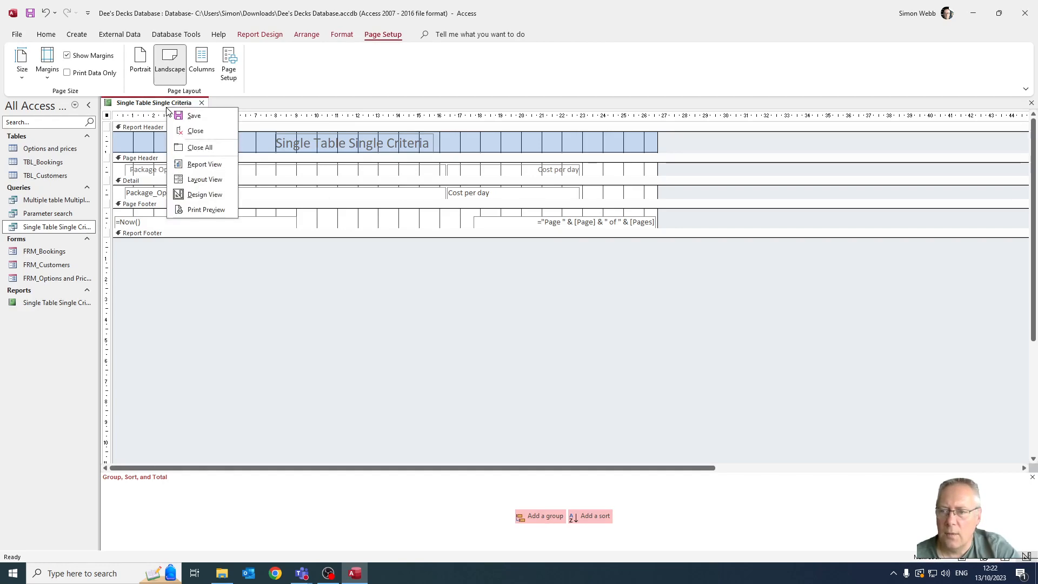
{"action": "left_click", "coordinate": [213, 163]}
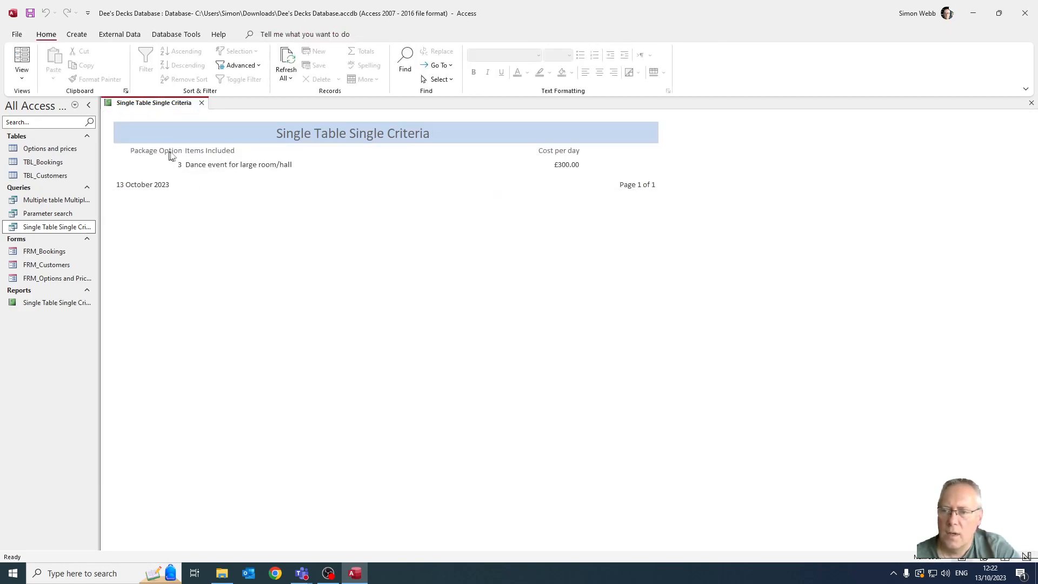
Reopen the report in Design View and shift the title label right so it starts at about 9 cm on the ruler
{"action": "right_click", "coordinate": [166, 103]}
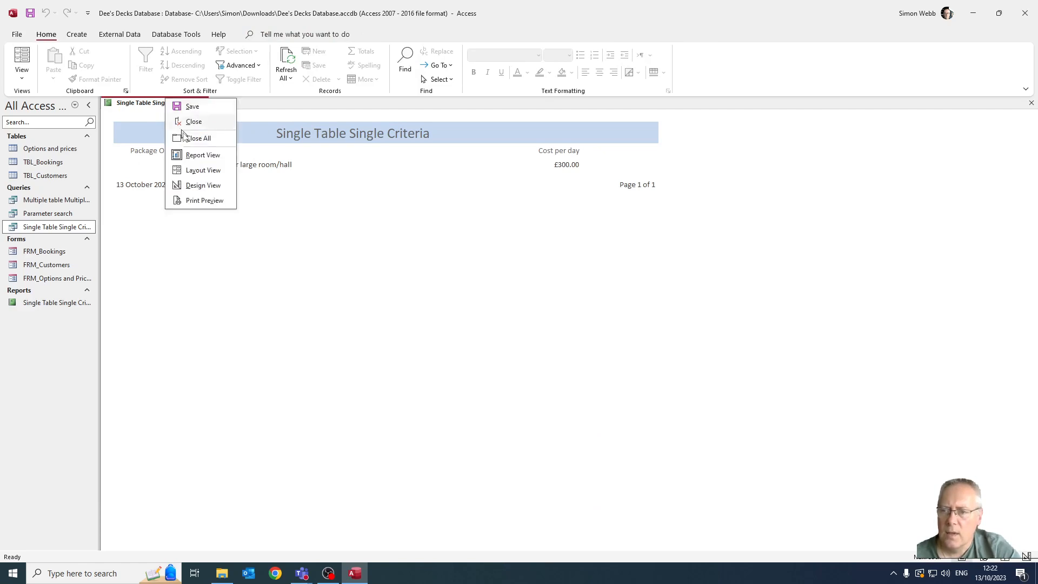
{"action": "left_click", "coordinate": [211, 185]}
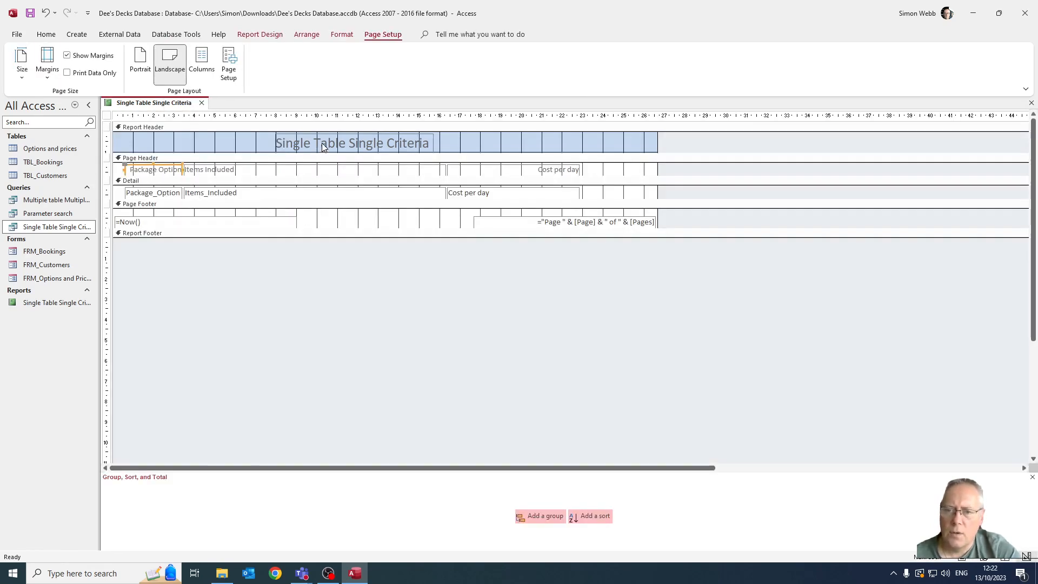
{"action": "left_click", "coordinate": [428, 143]}
{"action": "left_click_drag", "start_coordinate": [395, 135], "coordinate": [415, 135]}
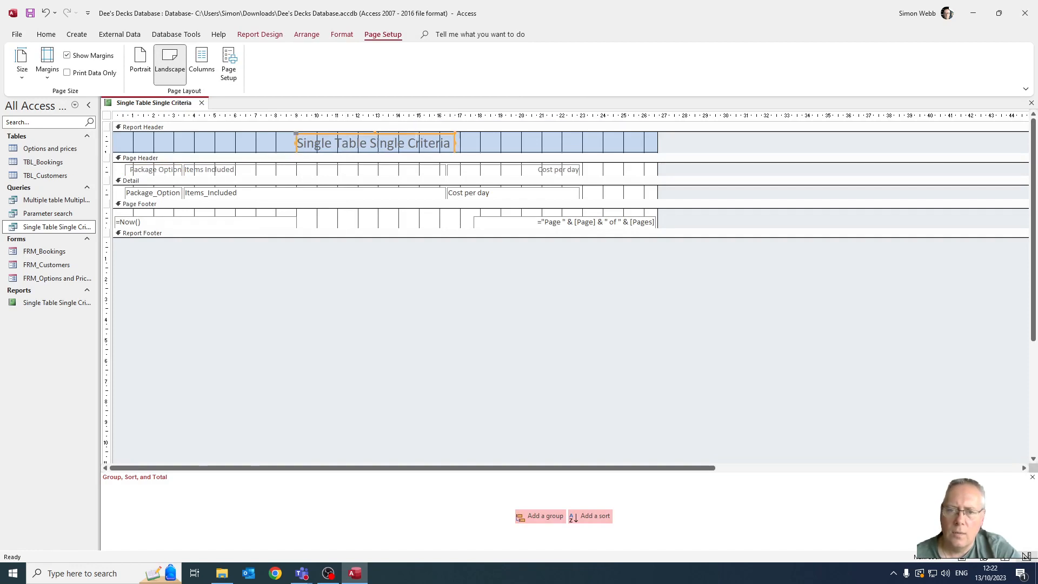
Fill the Report Header section's background with a light orange theme colour
{"action": "left_click", "coordinate": [494, 138]}
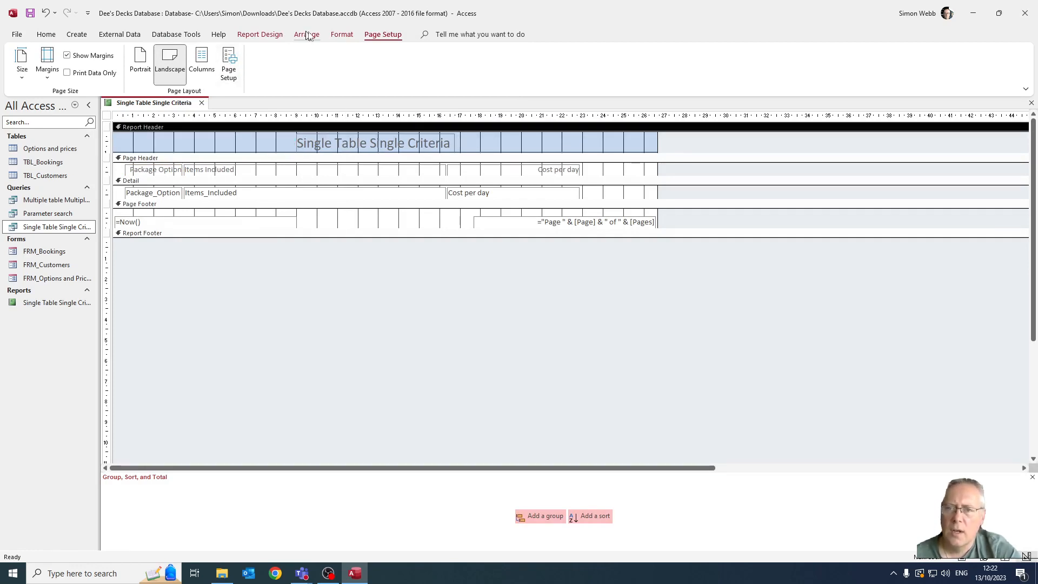
{"action": "left_click", "coordinate": [341, 35]}
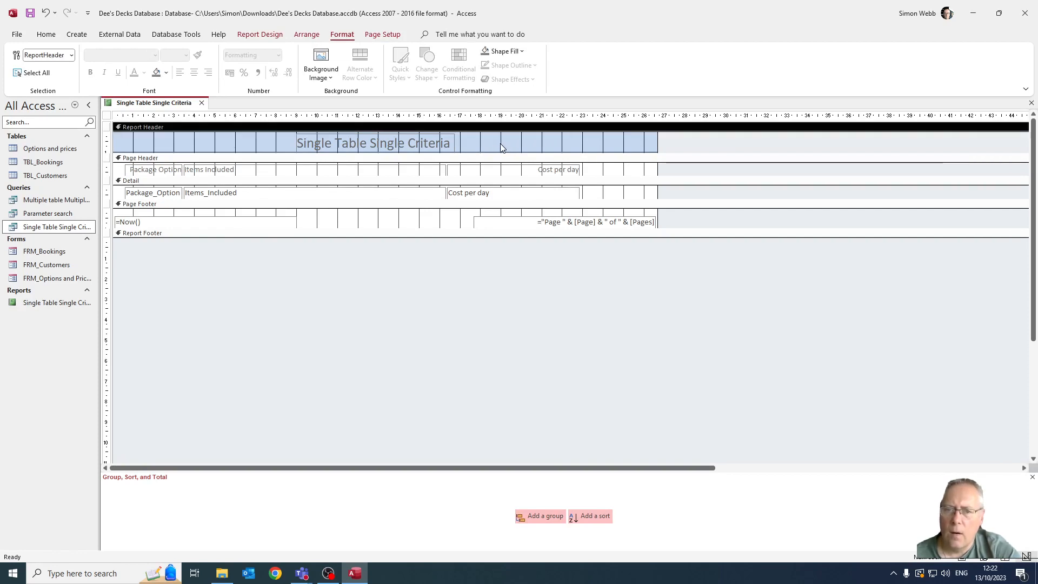
{"action": "left_click", "coordinate": [166, 72]}
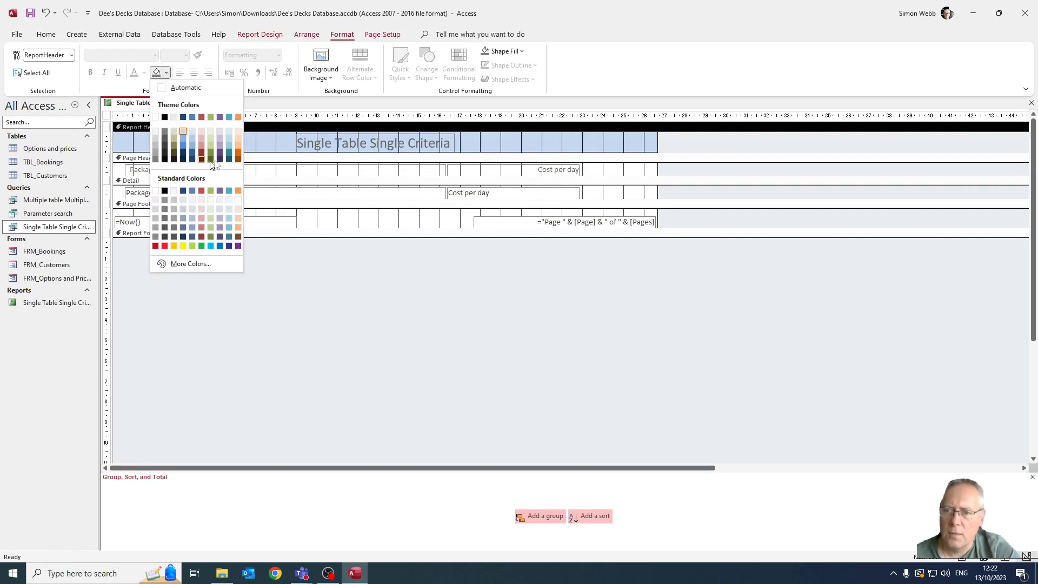
{"action": "left_click", "coordinate": [237, 140]}
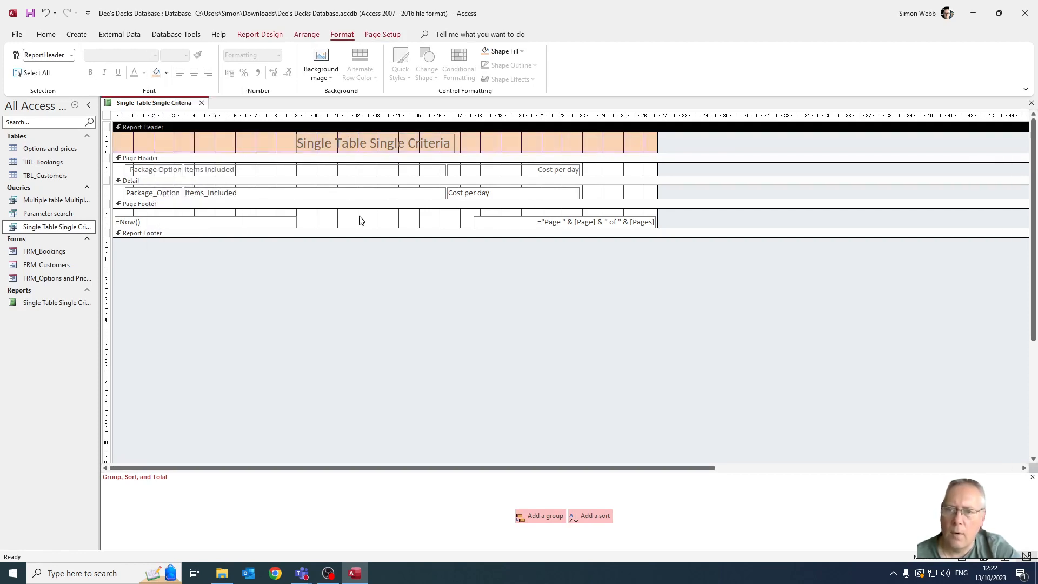
Fill the Page Header section's background with a light aqua theme colour and check the report in Report View
{"action": "left_click", "coordinate": [278, 170]}
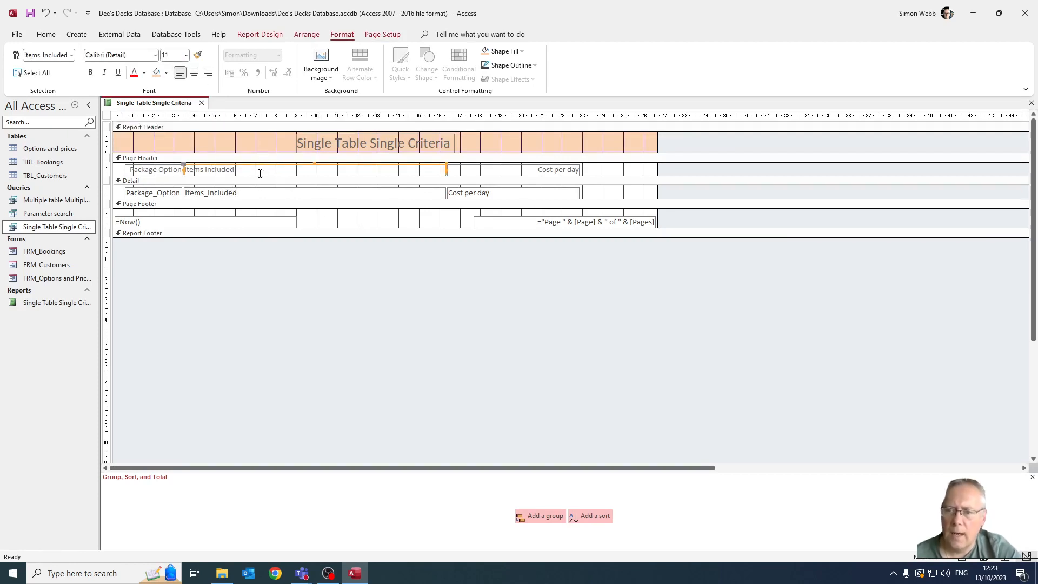
{"action": "left_click", "coordinate": [646, 172]}
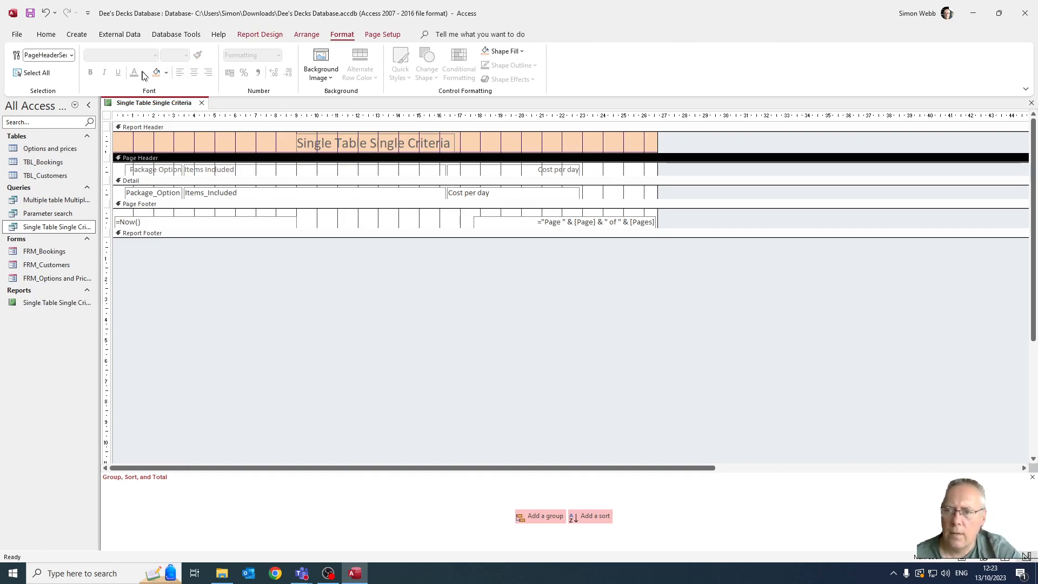
{"action": "left_click", "coordinate": [166, 73]}
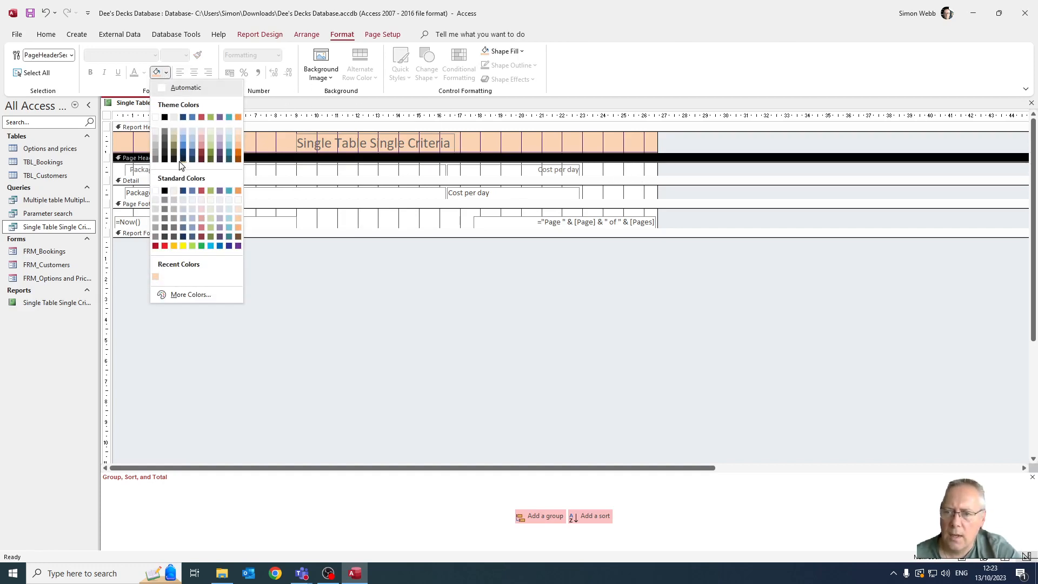
{"action": "left_click", "coordinate": [230, 140]}
{"action": "right_click", "coordinate": [107, 107]}
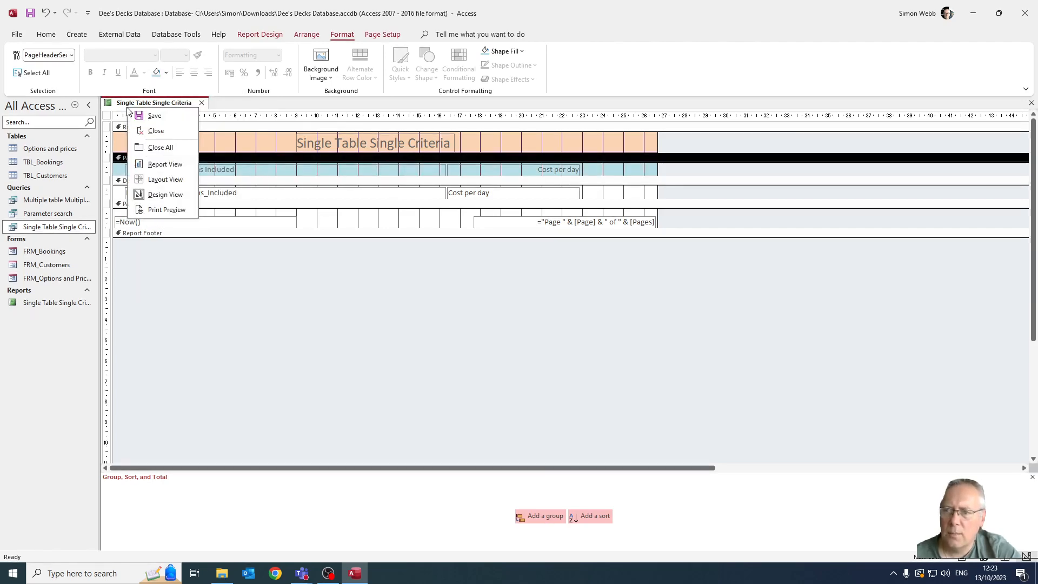
{"action": "left_click", "coordinate": [172, 164]}
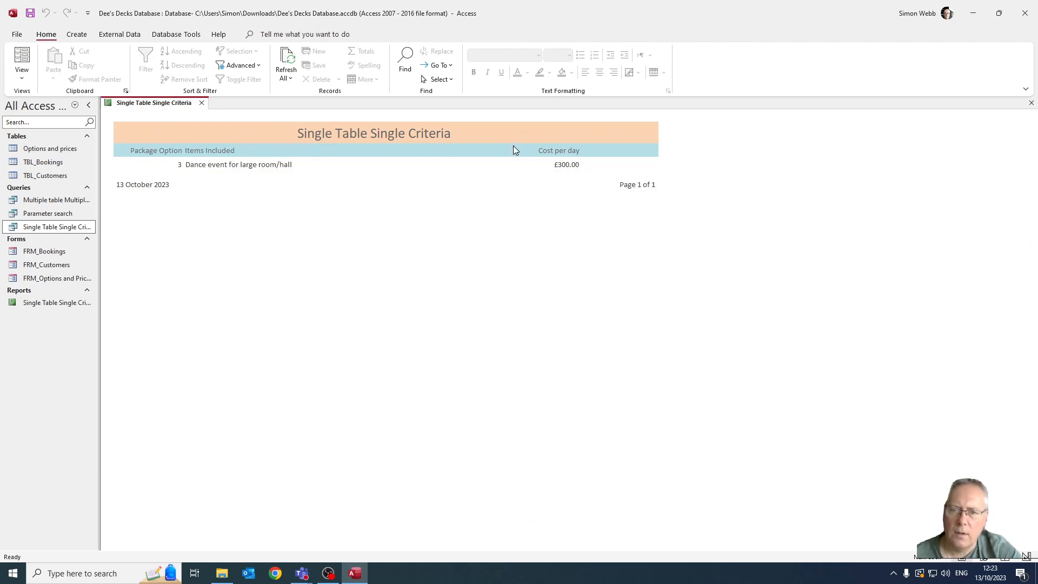
Return to Design View and fill the Detail section's background with the bright light blue standard colour
{"action": "right_click", "coordinate": [178, 104]}
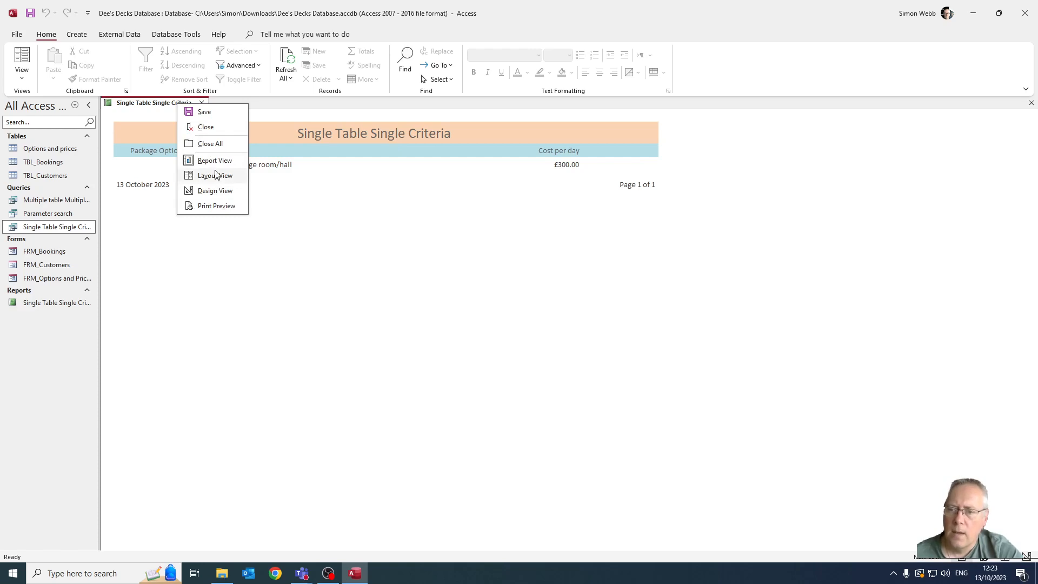
{"action": "left_click", "coordinate": [220, 190]}
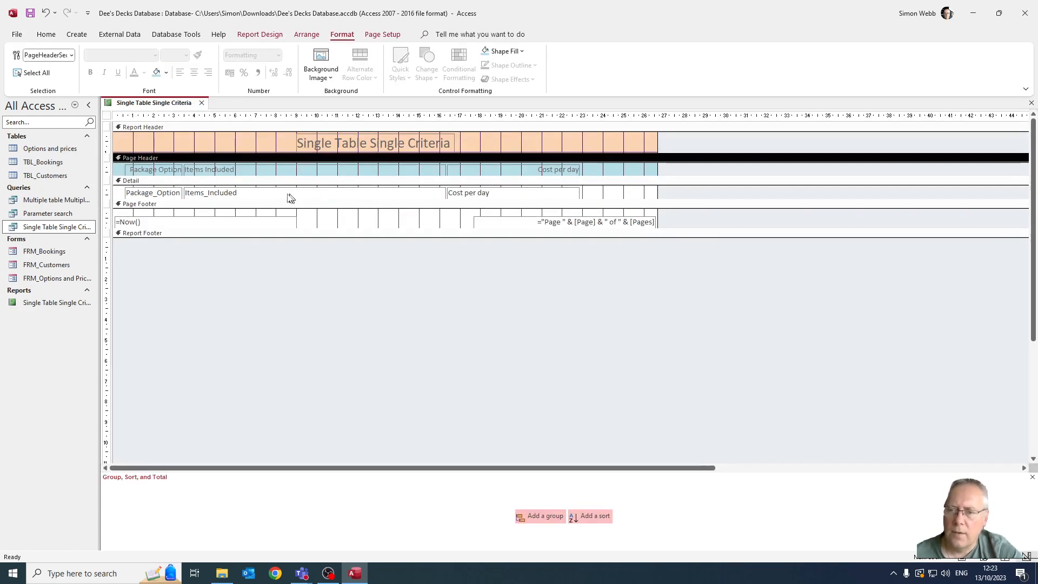
{"action": "left_click", "coordinate": [594, 196]}
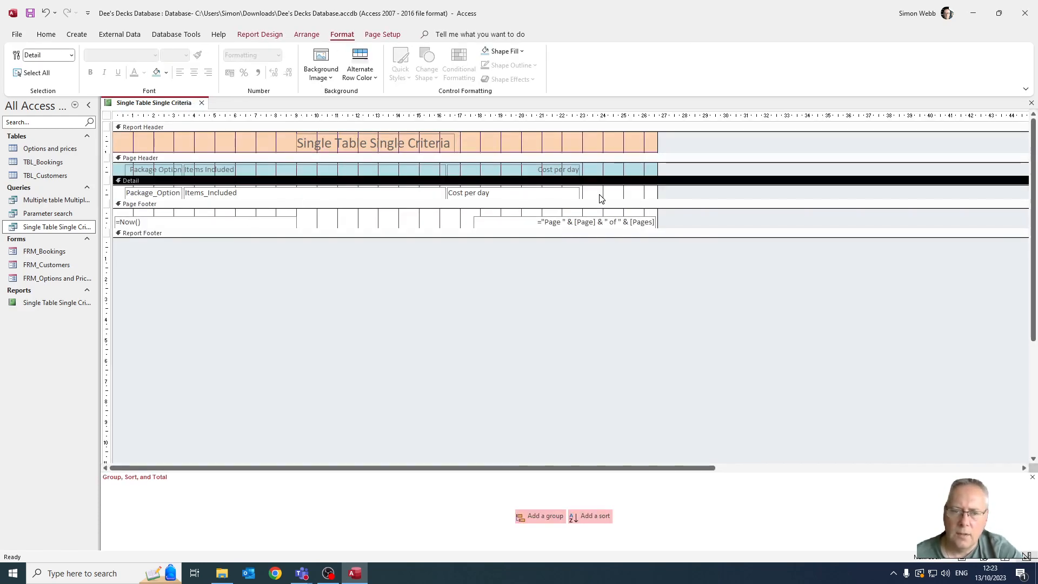
{"action": "right_click", "coordinate": [600, 198]}
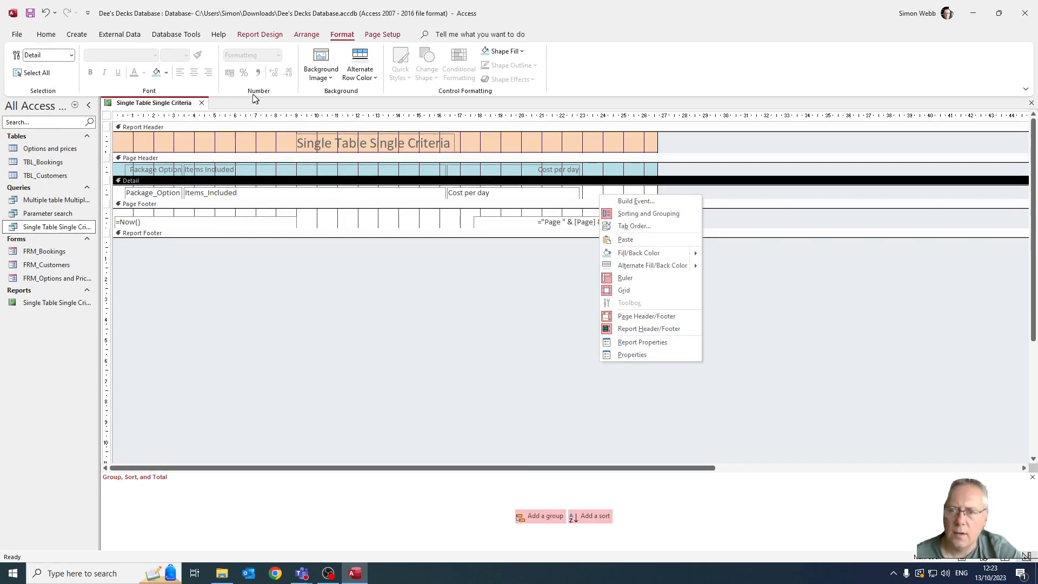
{"action": "left_click", "coordinate": [614, 195]}
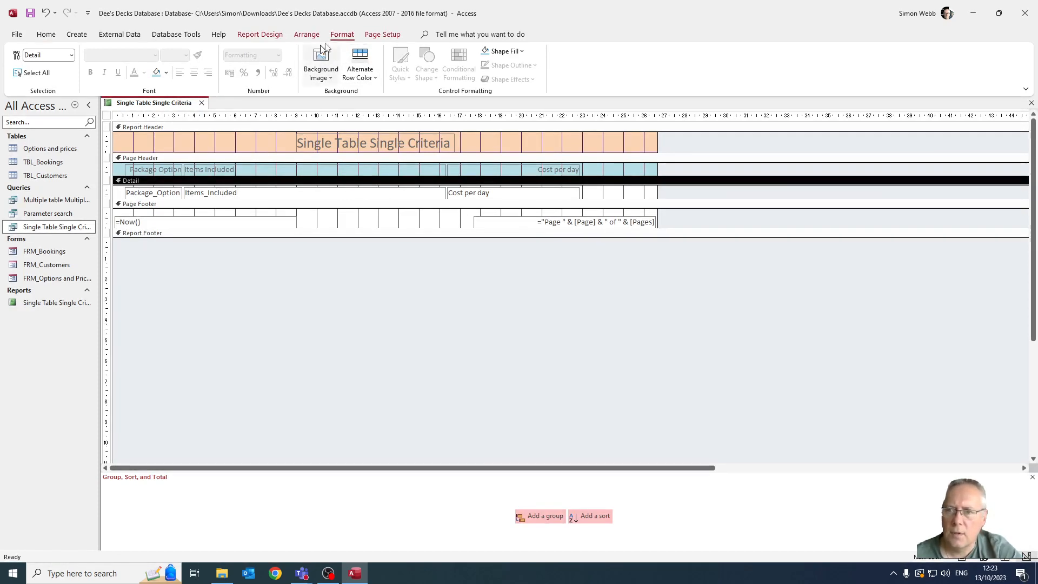
{"action": "left_click", "coordinate": [166, 73]}
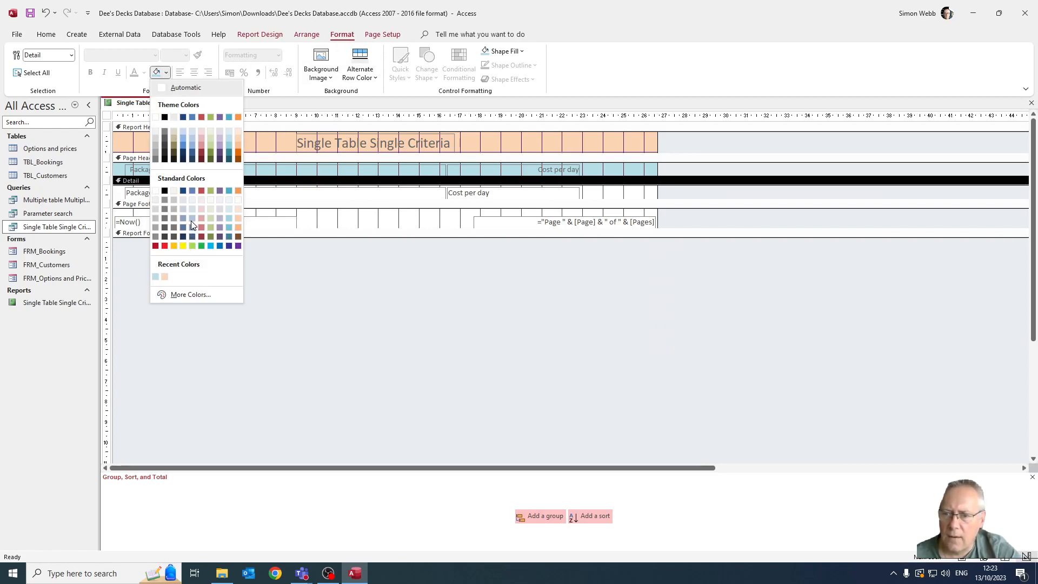
{"action": "left_click", "coordinate": [210, 246]}
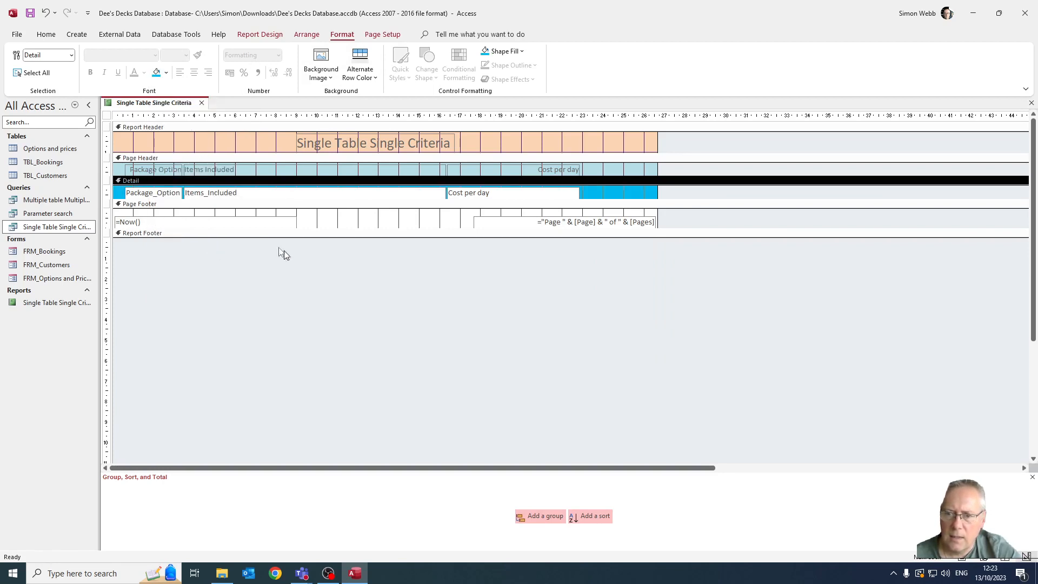
Fill the Page Footer section's background with the recently used light aqua
{"action": "right_click", "coordinate": [359, 223]}
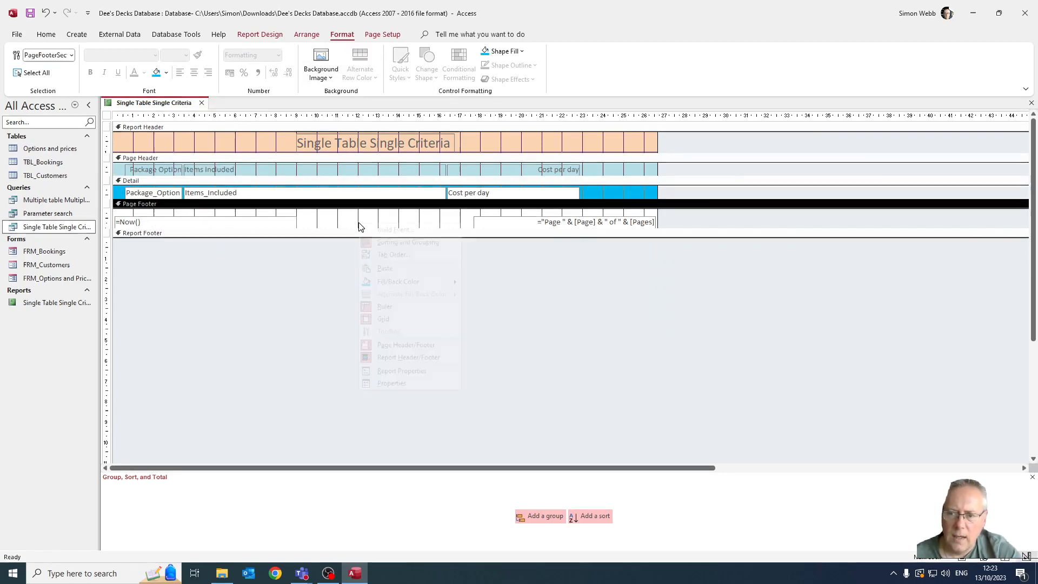
{"action": "left_click", "coordinate": [332, 210]}
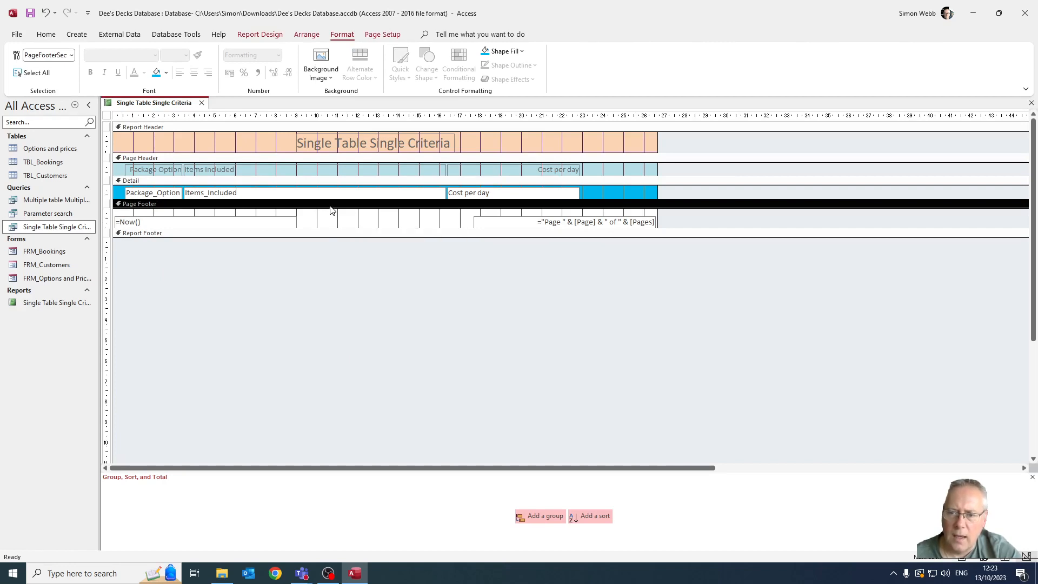
{"action": "right_click", "coordinate": [337, 216]}
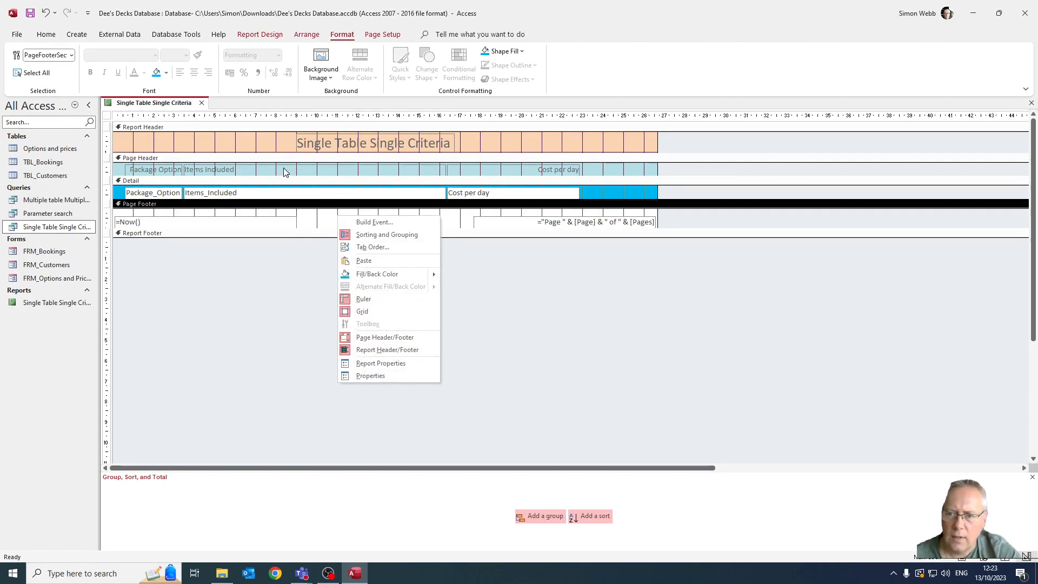
{"action": "left_click", "coordinate": [324, 225]}
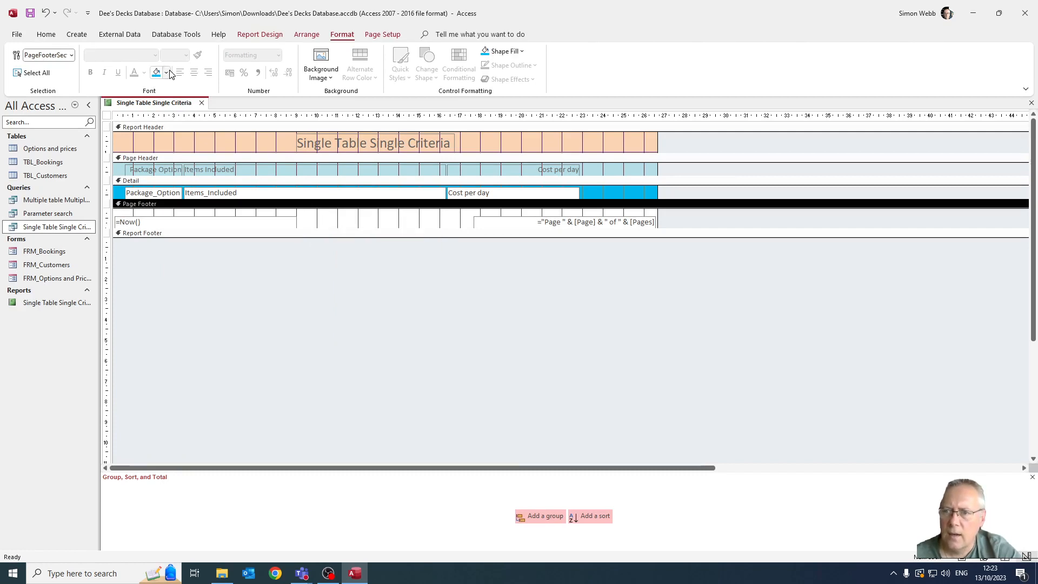
{"action": "left_click", "coordinate": [166, 72]}
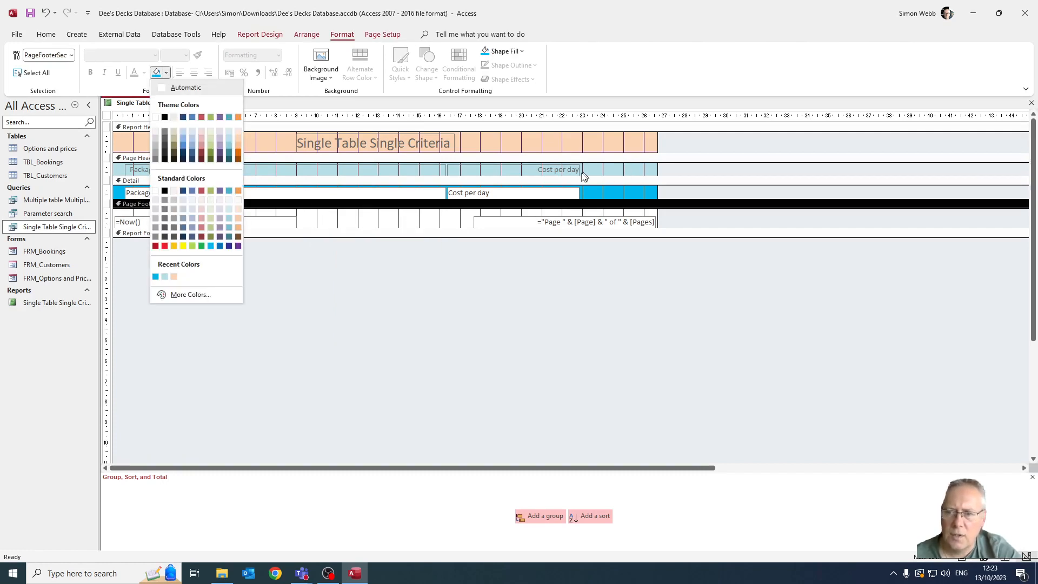
{"action": "left_click", "coordinate": [164, 278]}
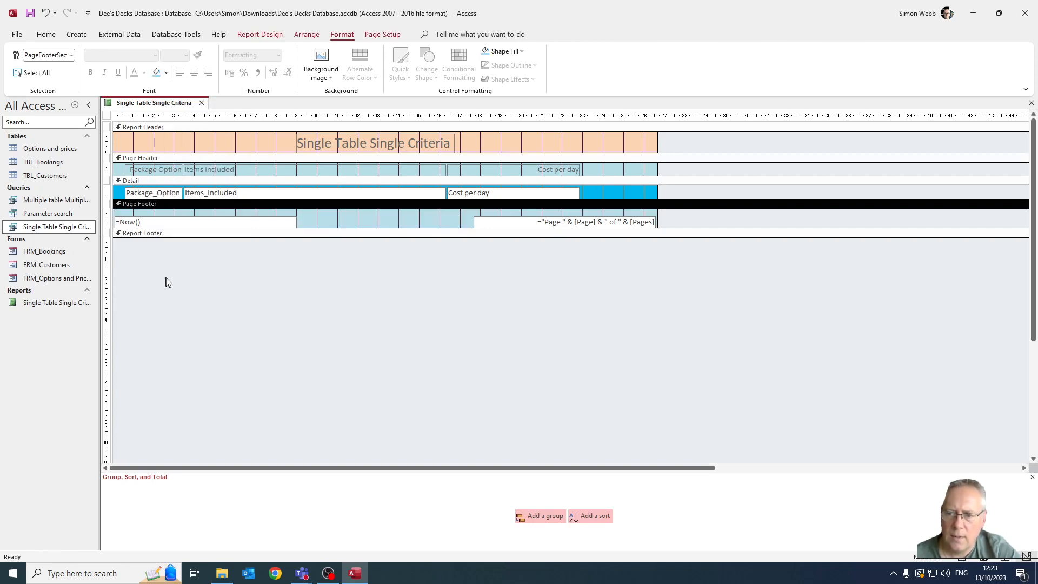
Switch the report to Report View to check the section background colours
{"action": "left_click", "coordinate": [458, 302]}
{"action": "right_click", "coordinate": [174, 103]}
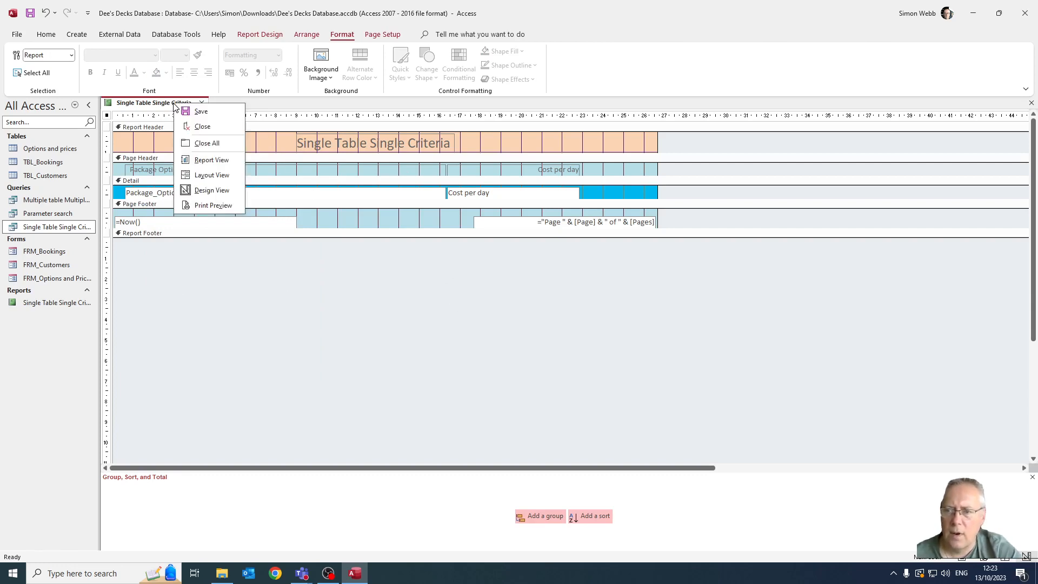
{"action": "left_click", "coordinate": [211, 160]}
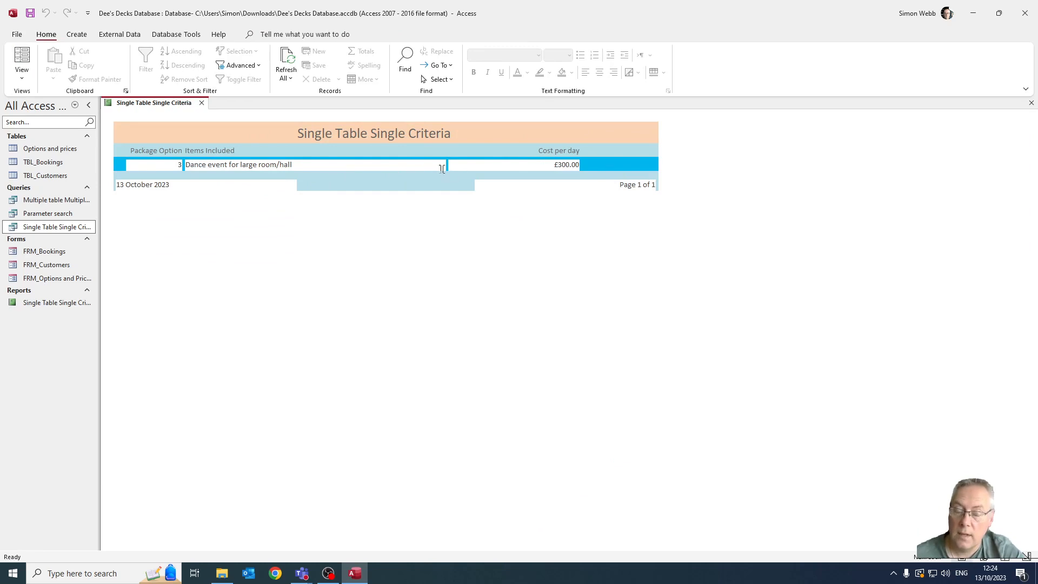
Return to Design View and fill the Items_Included text box in the Detail section with the recently used bright blue
{"action": "right_click", "coordinate": [156, 102]}
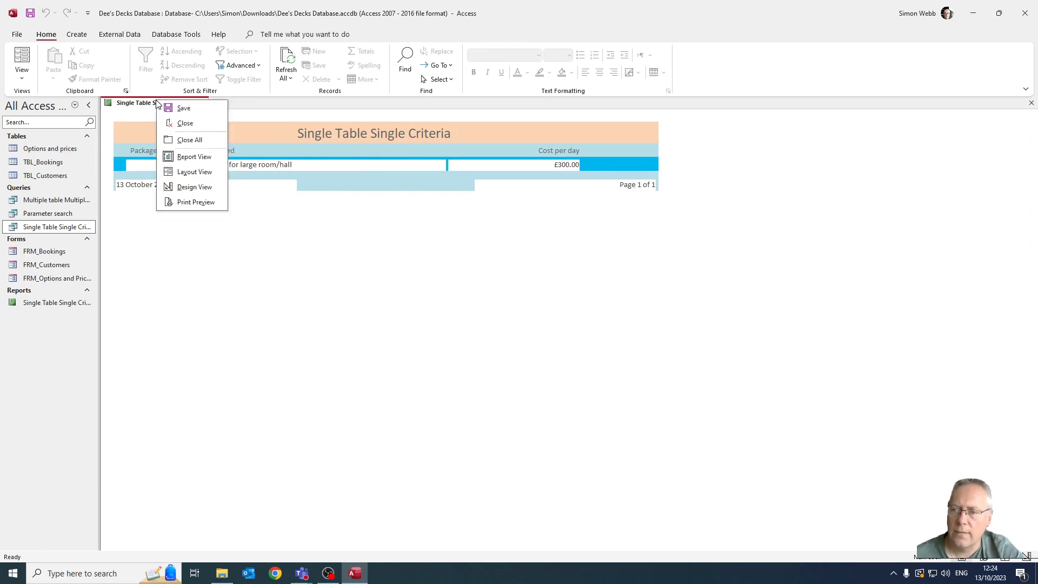
{"action": "left_click", "coordinate": [206, 189]}
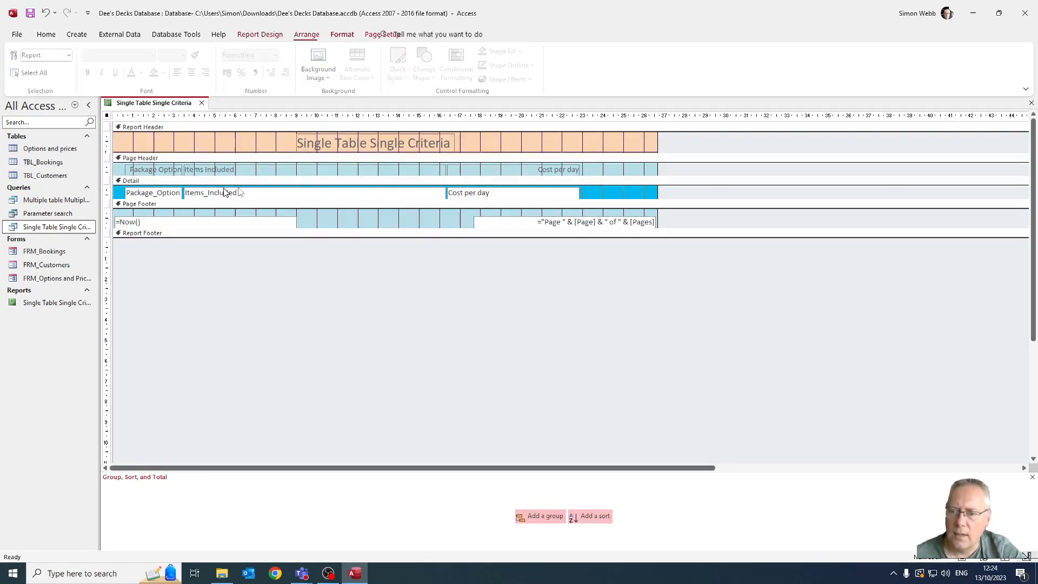
{"action": "left_click", "coordinate": [295, 196]}
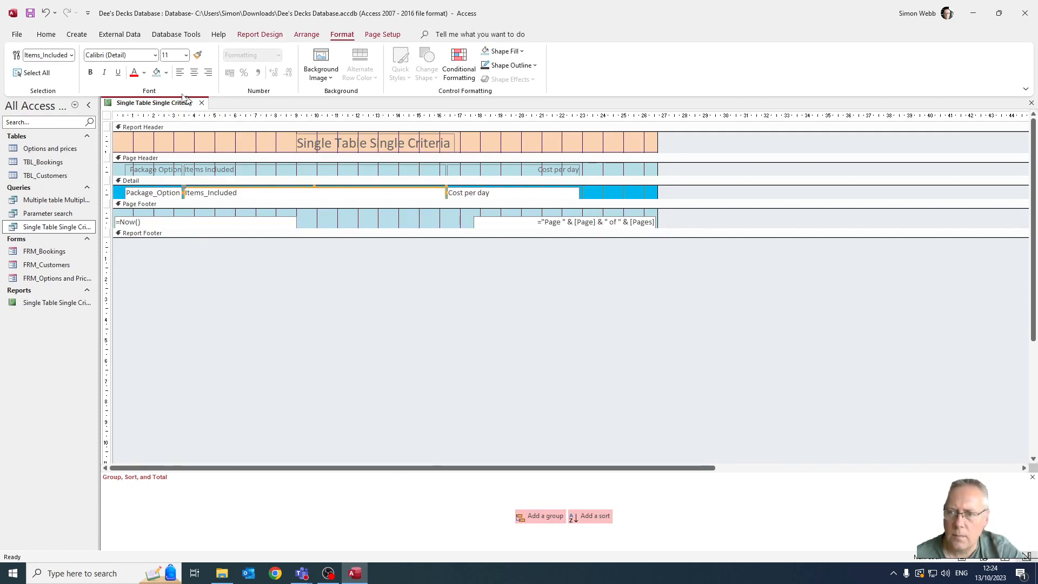
{"action": "left_click", "coordinate": [167, 74]}
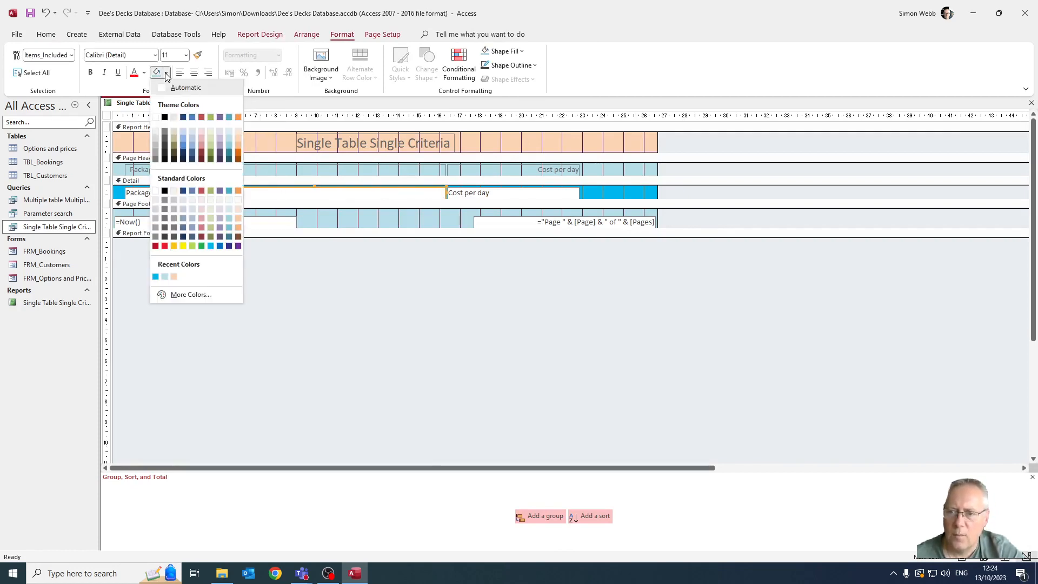
{"action": "left_click", "coordinate": [156, 277]}
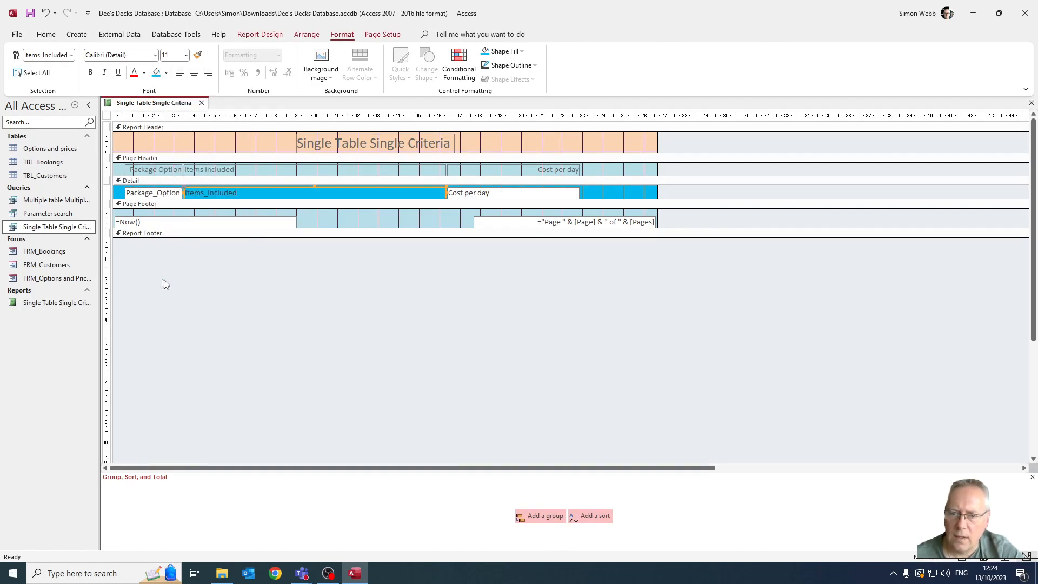
Apply the same bright blue fill to the Cost per day text box in the Detail section
{"action": "right_click", "coordinate": [503, 200]}
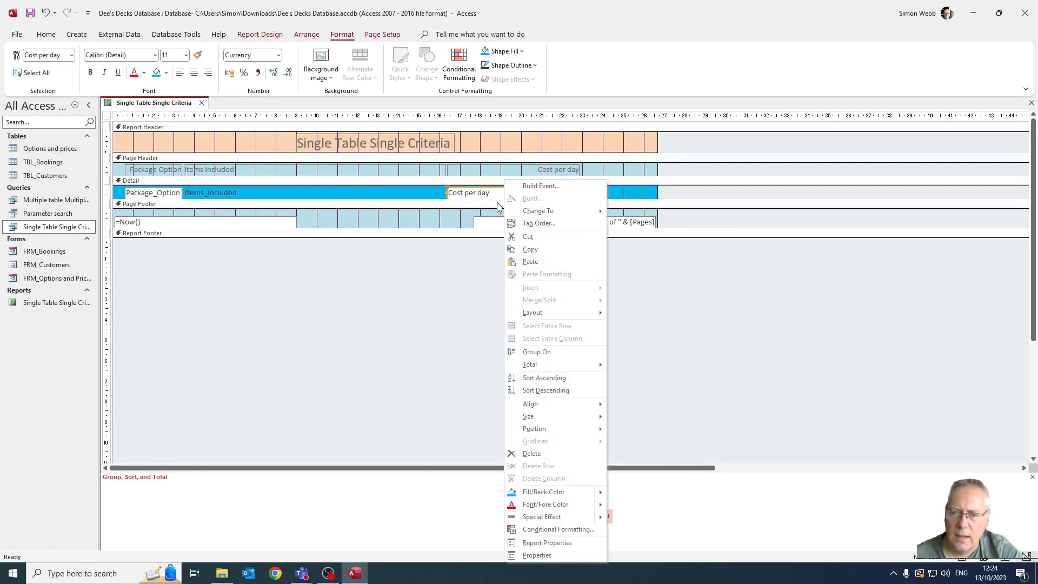
{"action": "key", "text": "Escape"}
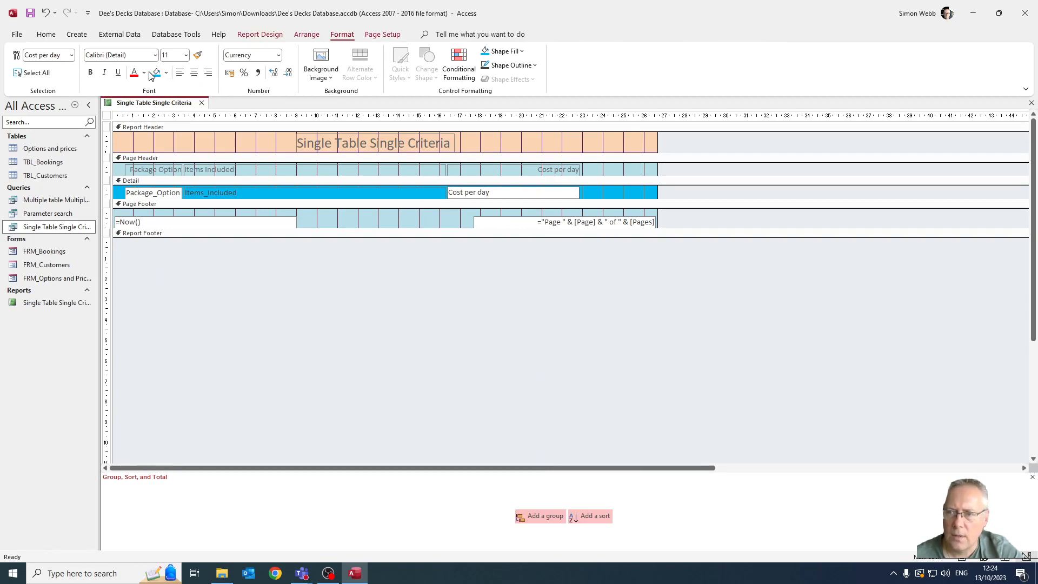
{"action": "left_click", "coordinate": [156, 72]}
Fill the Package_Option text box in the Detail section with the same bright blue and check the result in Report View
{"action": "left_click", "coordinate": [169, 198]}
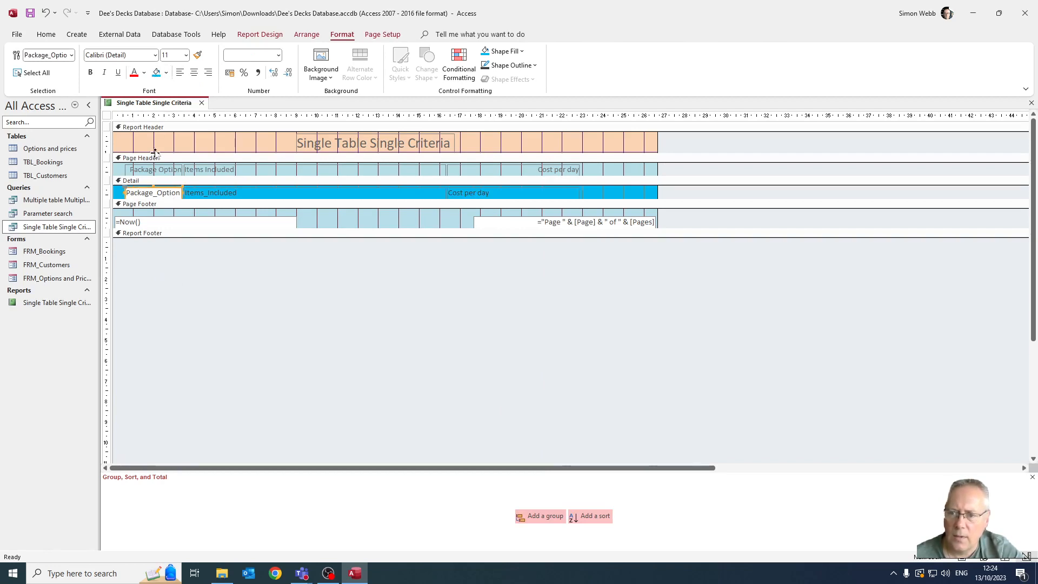
{"action": "left_click", "coordinate": [156, 74]}
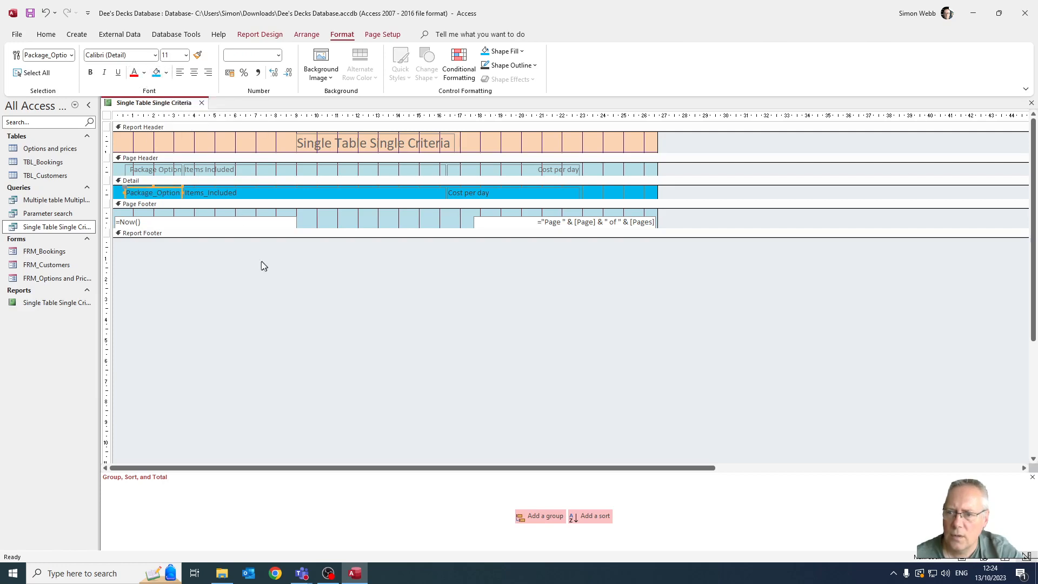
{"action": "right_click", "coordinate": [154, 111]}
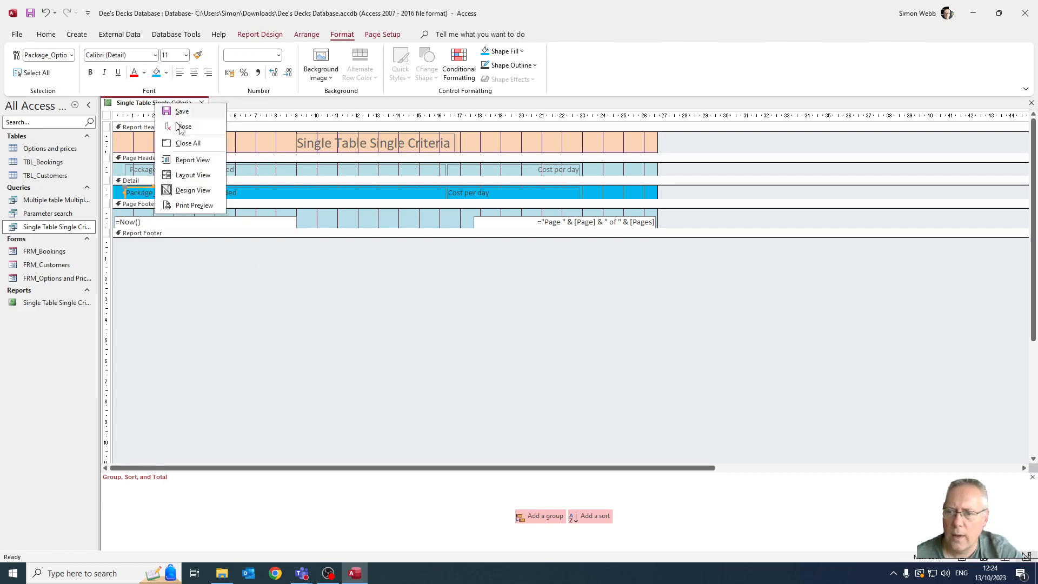
{"action": "left_click", "coordinate": [183, 157]}
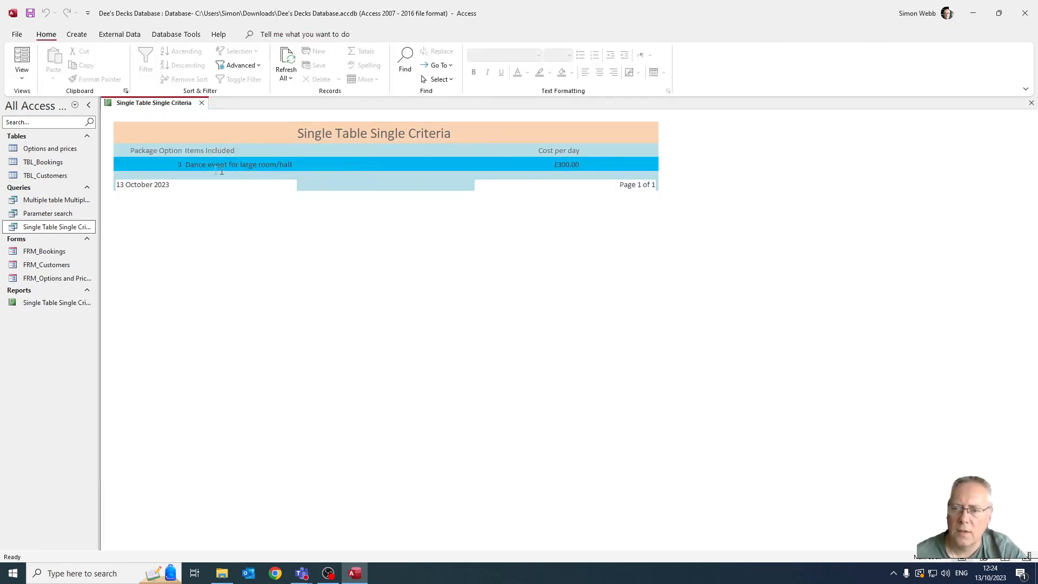
Return to Design View and set the Items Included heading in the Page Header to font size 14
{"action": "right_click", "coordinate": [137, 104]}
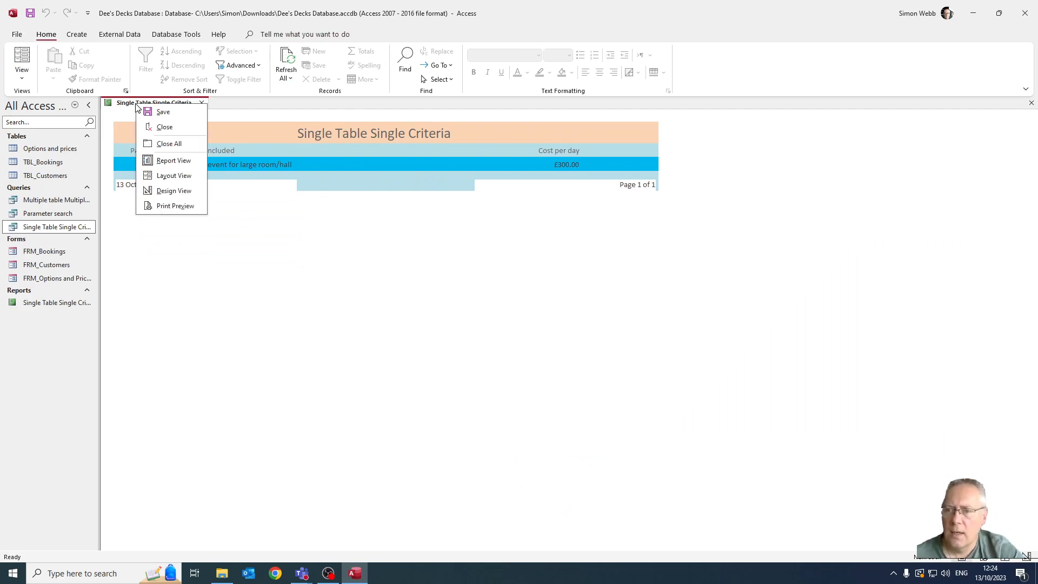
{"action": "left_click", "coordinate": [173, 191]}
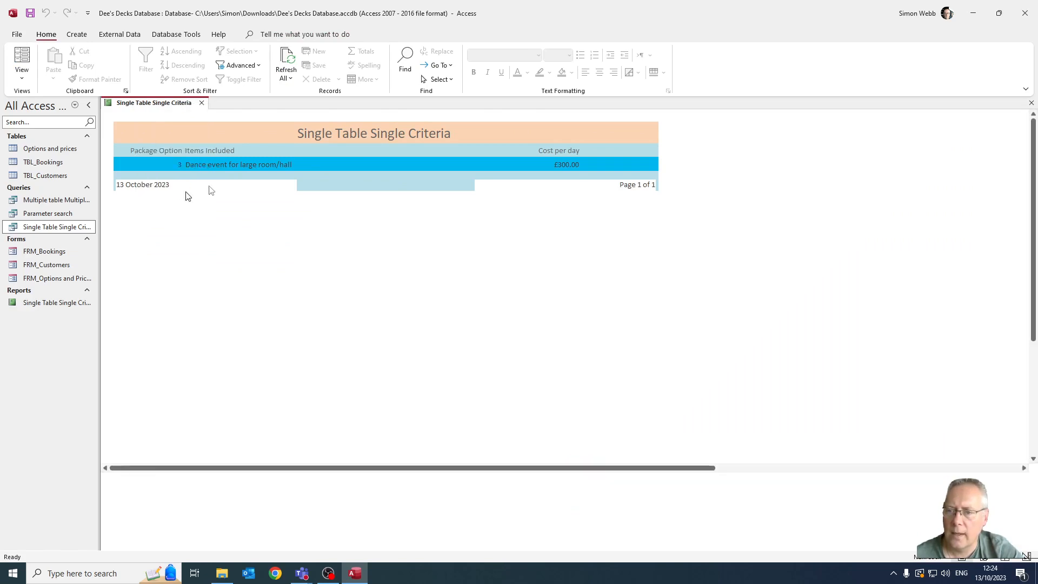
{"action": "left_click", "coordinate": [175, 193]}
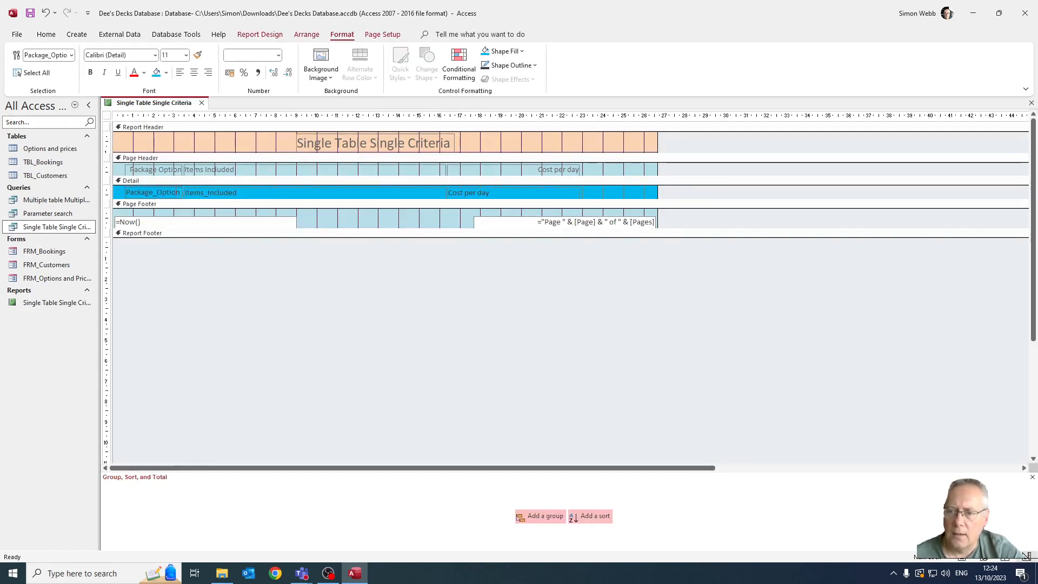
{"action": "left_click", "coordinate": [343, 183]}
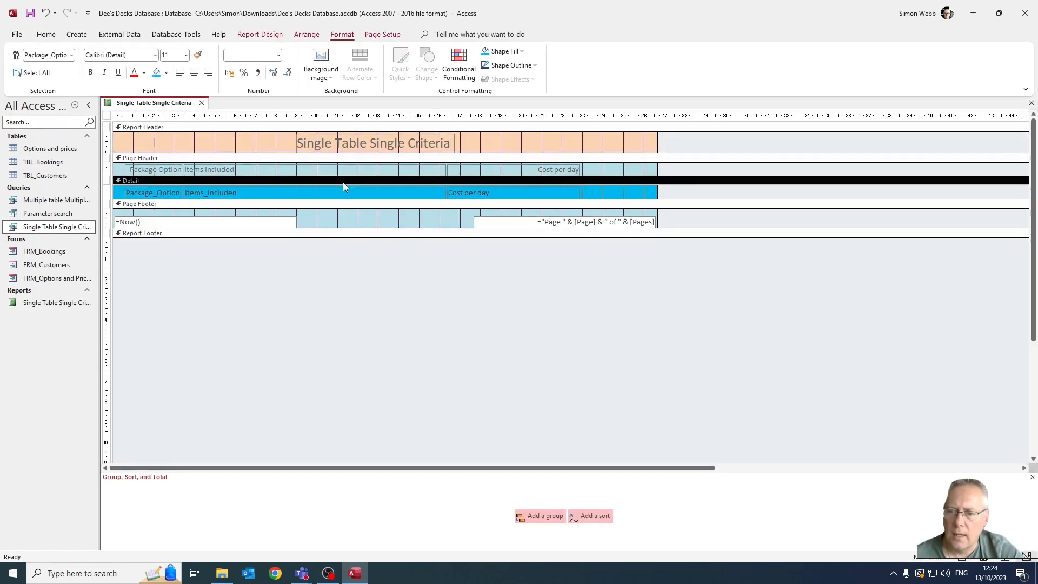
{"action": "left_click", "coordinate": [252, 194]}
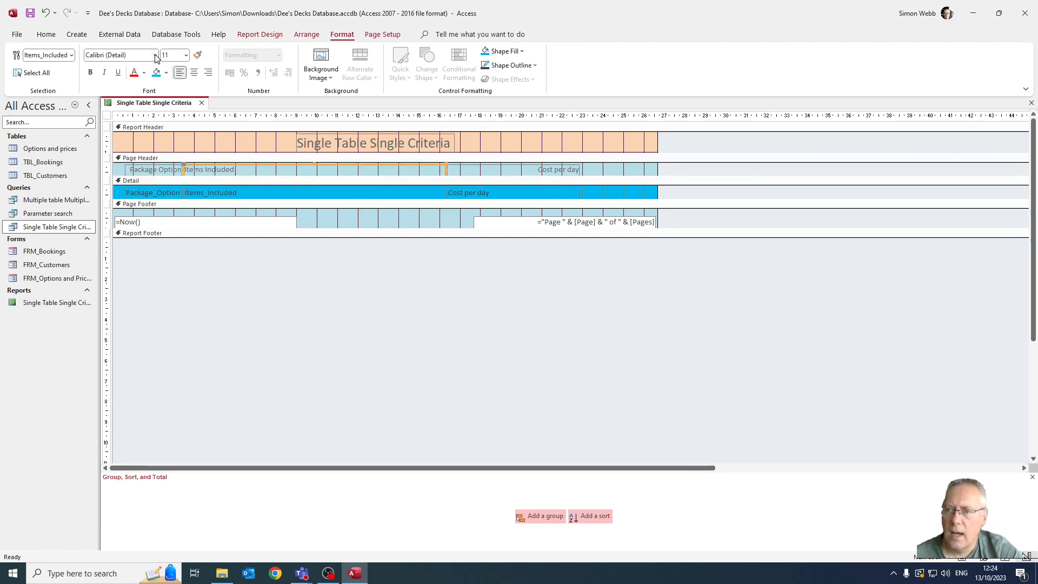
{"action": "left_click", "coordinate": [186, 54]}
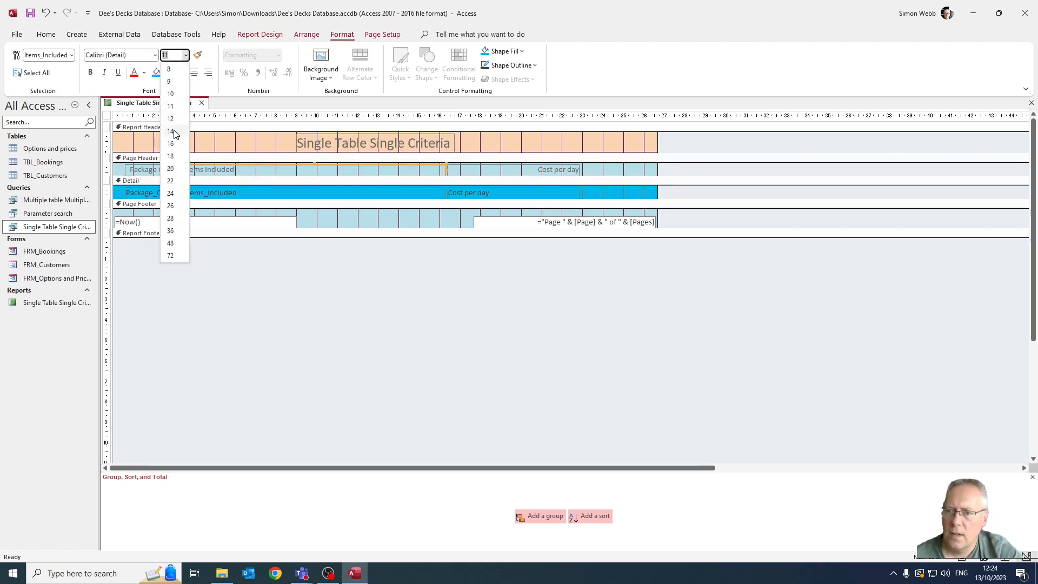
{"action": "left_click", "coordinate": [175, 130]}
Set the Package Option and Cost per day headings in the Page Header to font size 14
{"action": "left_click", "coordinate": [158, 170]}
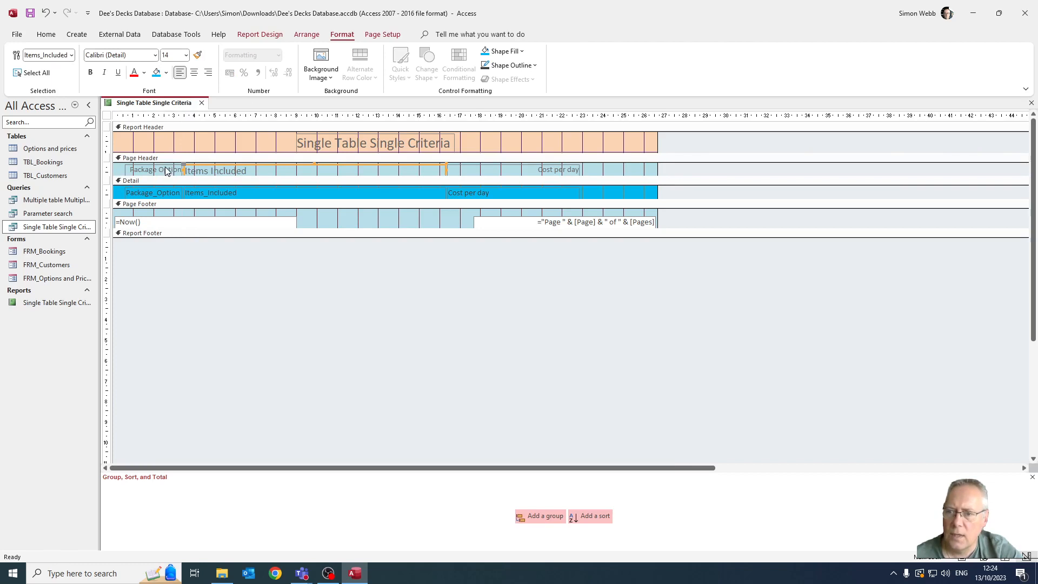
{"action": "left_click", "coordinate": [185, 55]}
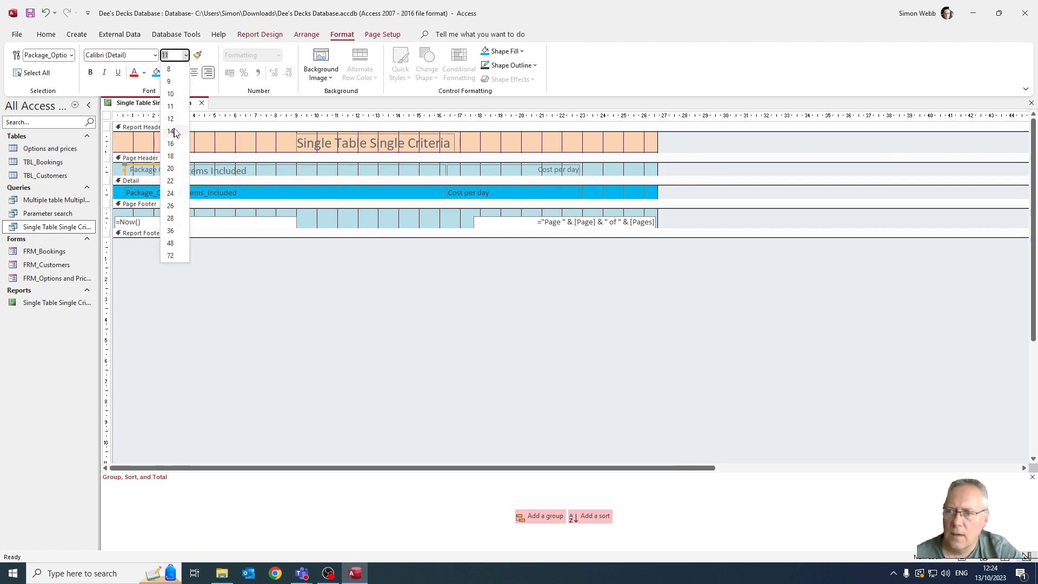
{"action": "left_click", "coordinate": [175, 130]}
{"action": "left_click", "coordinate": [493, 171]}
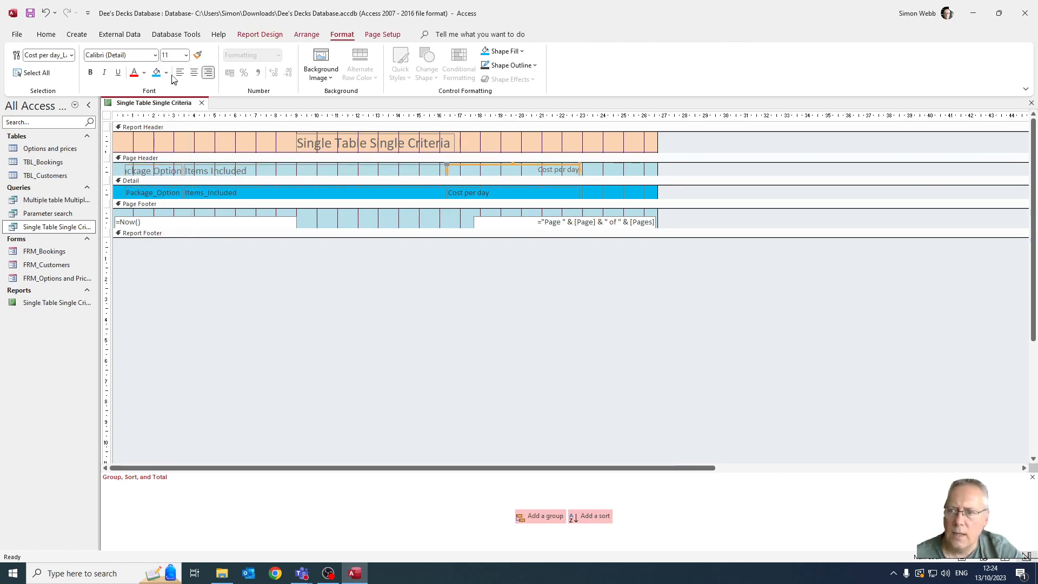
{"action": "left_click", "coordinate": [185, 54]}
{"action": "left_click", "coordinate": [175, 132]}
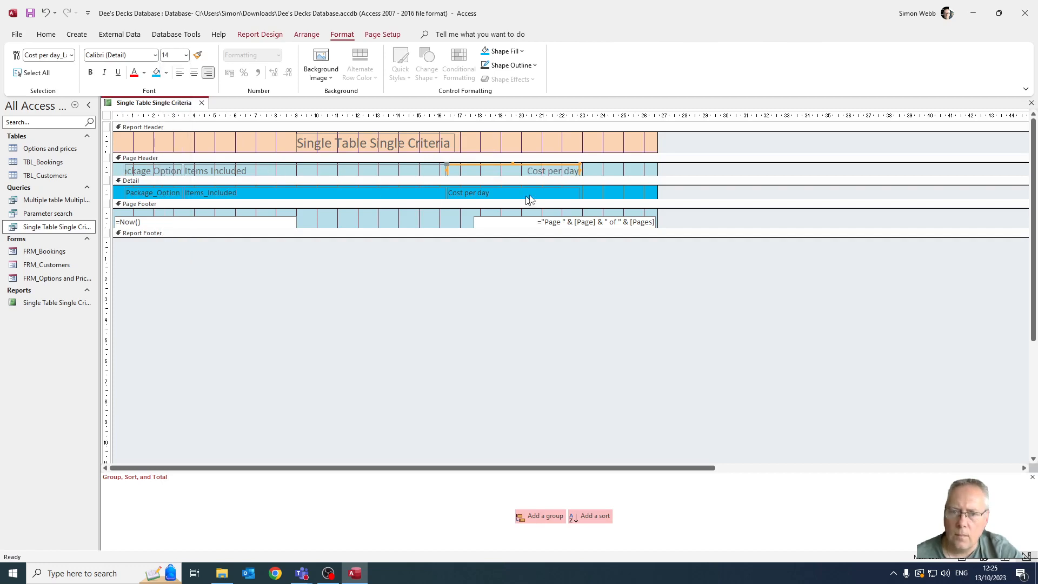
{"action": "left_click", "coordinate": [497, 173]}
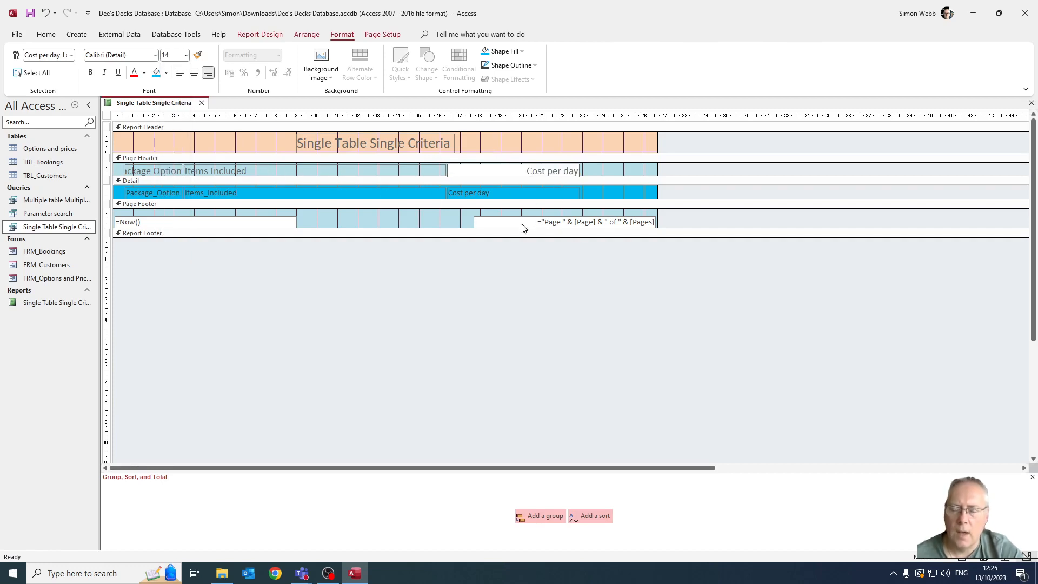
Insert the DJ picture from the Downloads folder near the left end of the Report Header, about 1.5 by 1 cm
{"action": "left_click", "coordinate": [191, 138]}
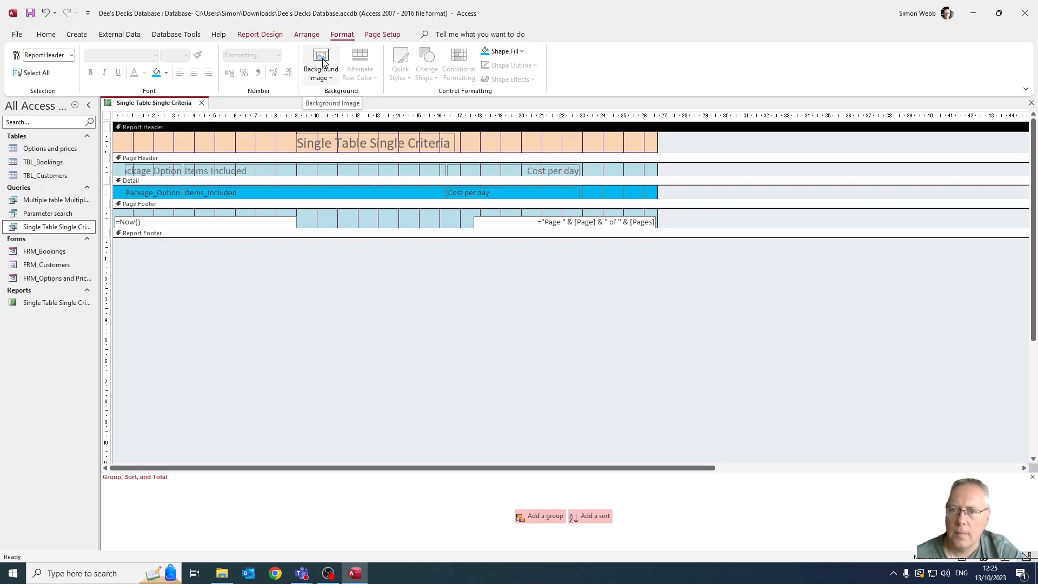
{"action": "left_click", "coordinate": [306, 34]}
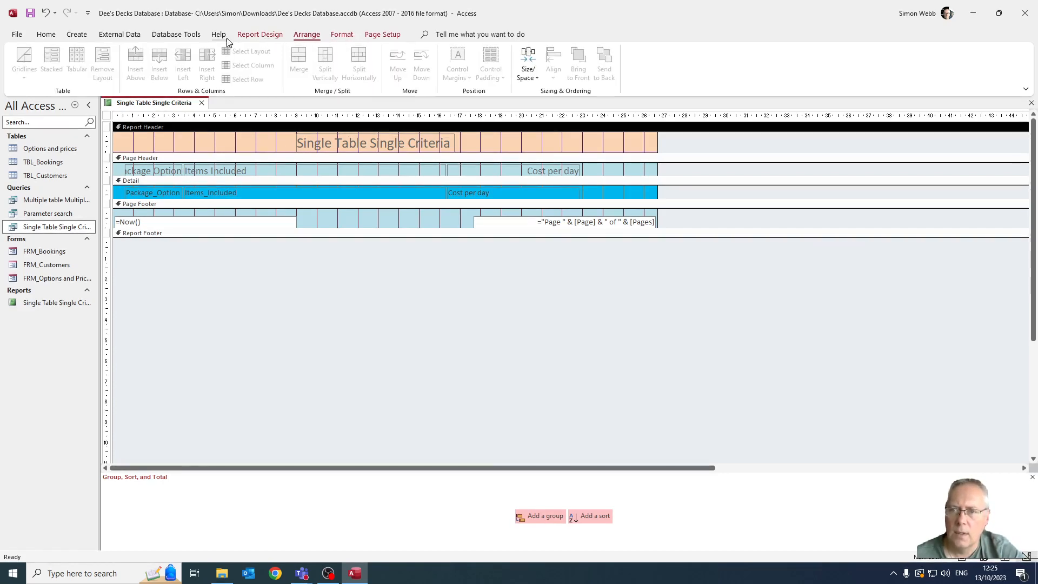
{"action": "left_click", "coordinate": [260, 34]}
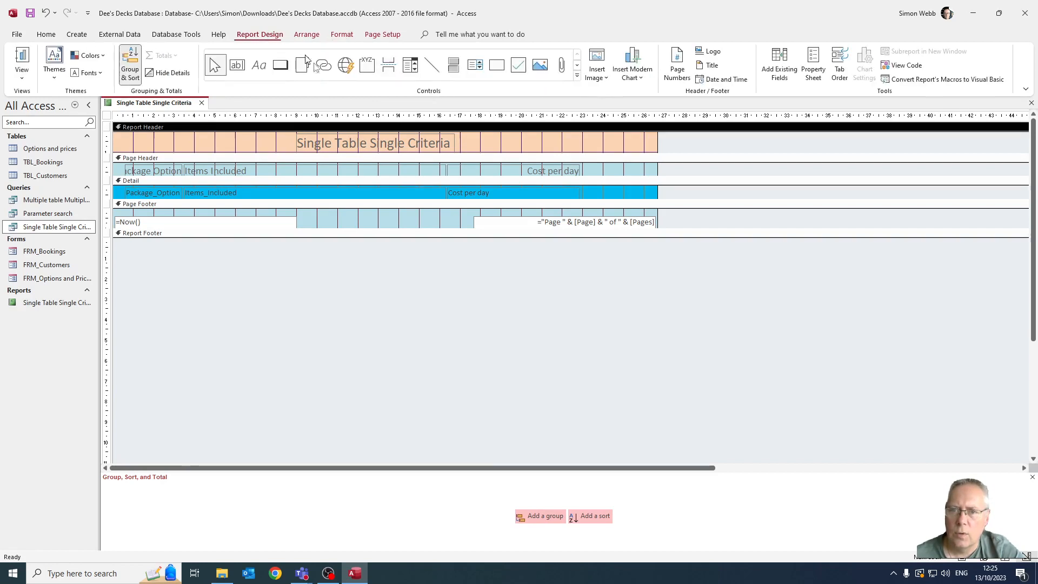
{"action": "left_click", "coordinate": [597, 60]}
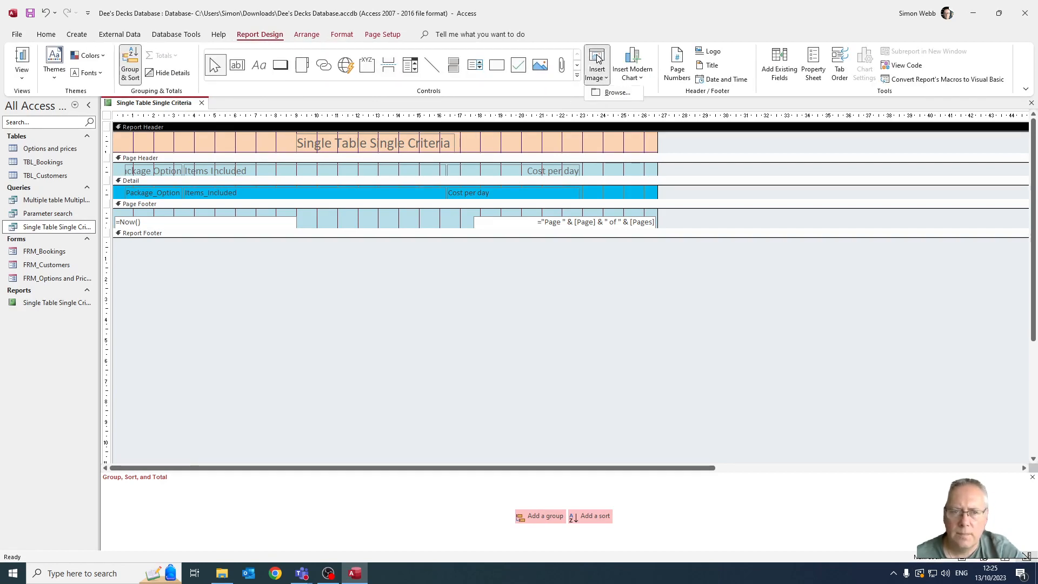
{"action": "left_click", "coordinate": [616, 94]}
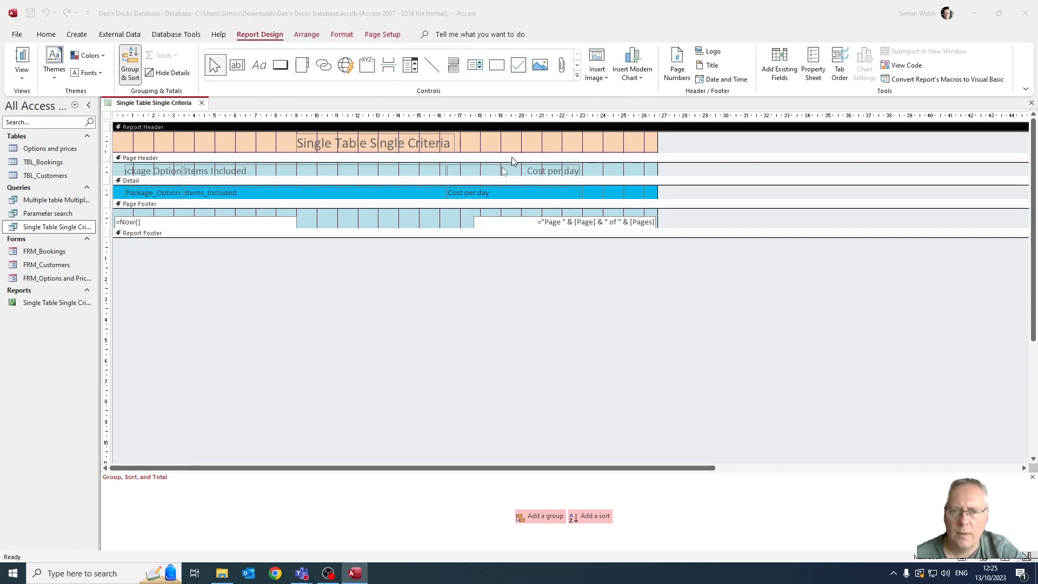
{"action": "left_click", "coordinate": [48, 97]}
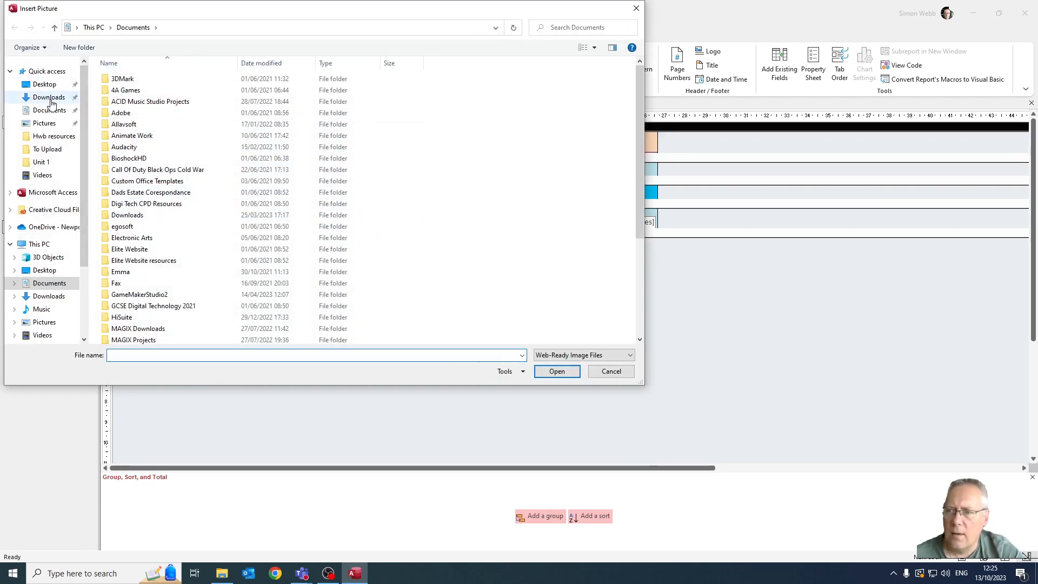
{"action": "double_click", "coordinate": [136, 96]}
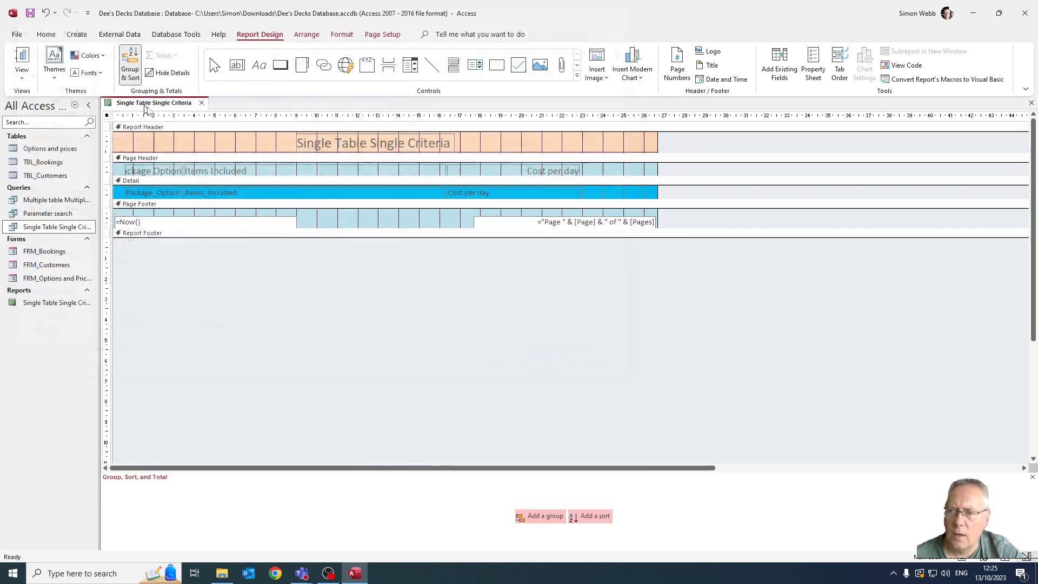
{"action": "left_click_drag", "start_coordinate": [146, 131], "coordinate": [176, 151]}
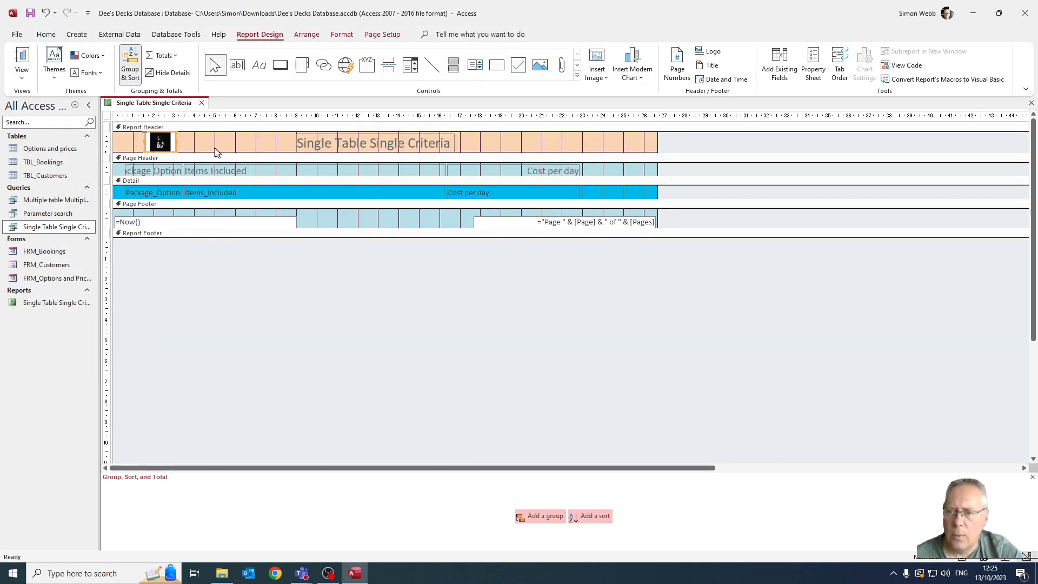
Duplicate the DJ picture and place the copy in the Report Header to the right of the title
{"action": "left_click", "coordinate": [199, 140]}
{"action": "left_click", "coordinate": [175, 144]}
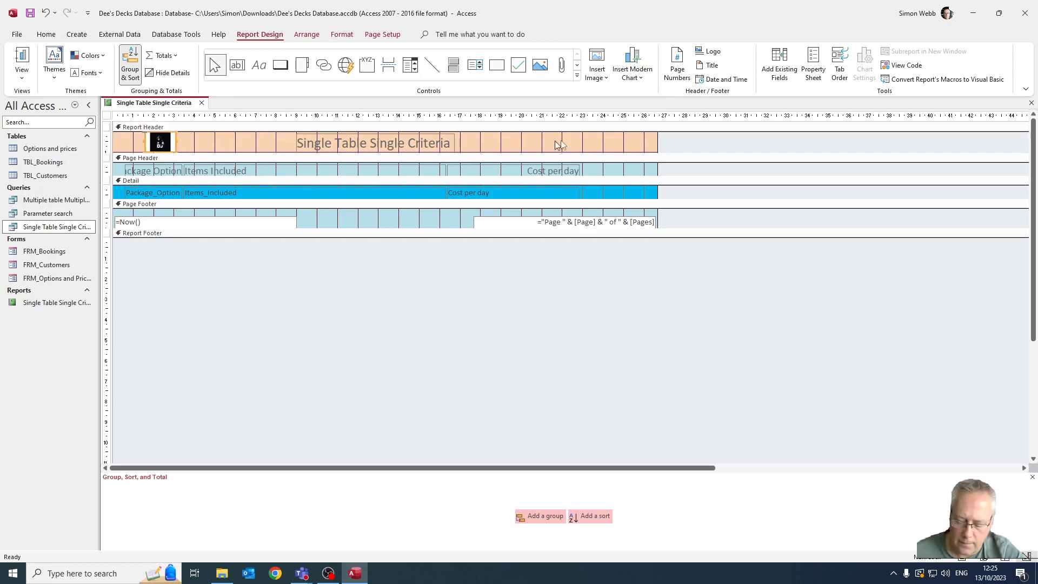
{"action": "key", "text": "ctrl+v"}
{"action": "left_click_drag", "start_coordinate": [161, 158], "coordinate": [522, 146]}
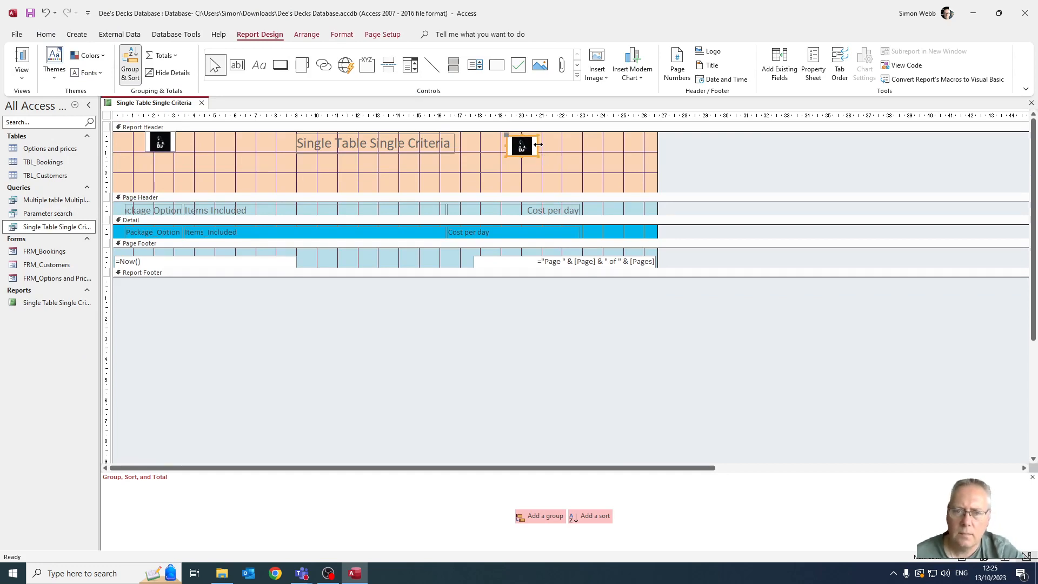
Fill the backgrounds of both DJ pictures with the recently used light orange
{"action": "left_click", "coordinate": [342, 34]}
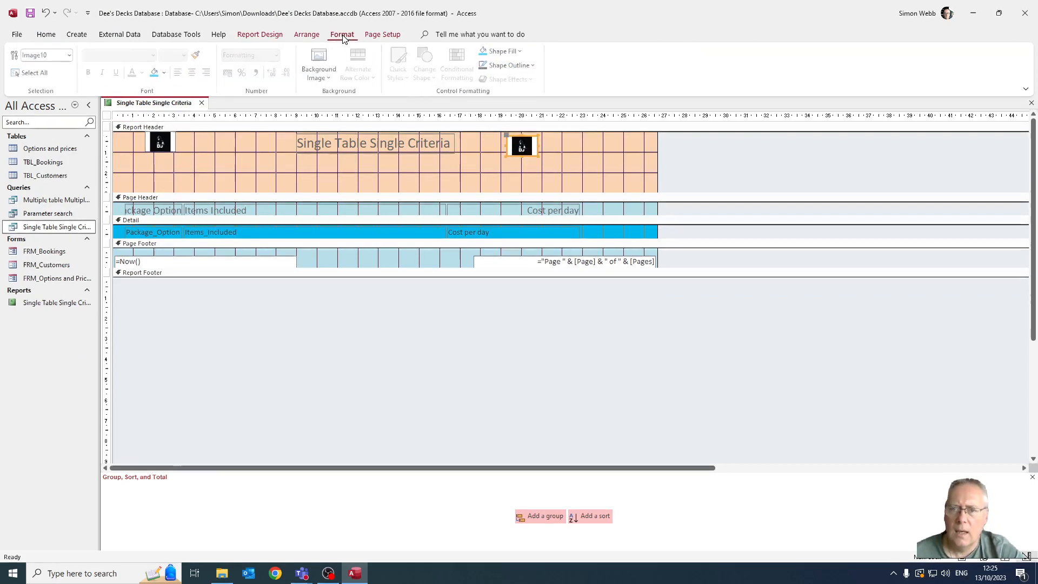
{"action": "left_click", "coordinate": [168, 74]}
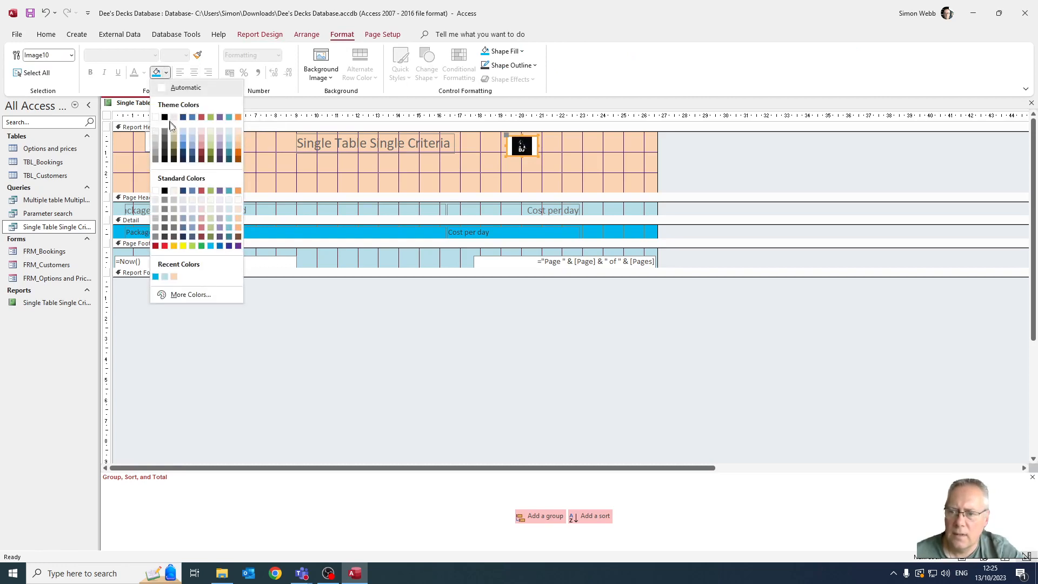
{"action": "left_click", "coordinate": [173, 276]}
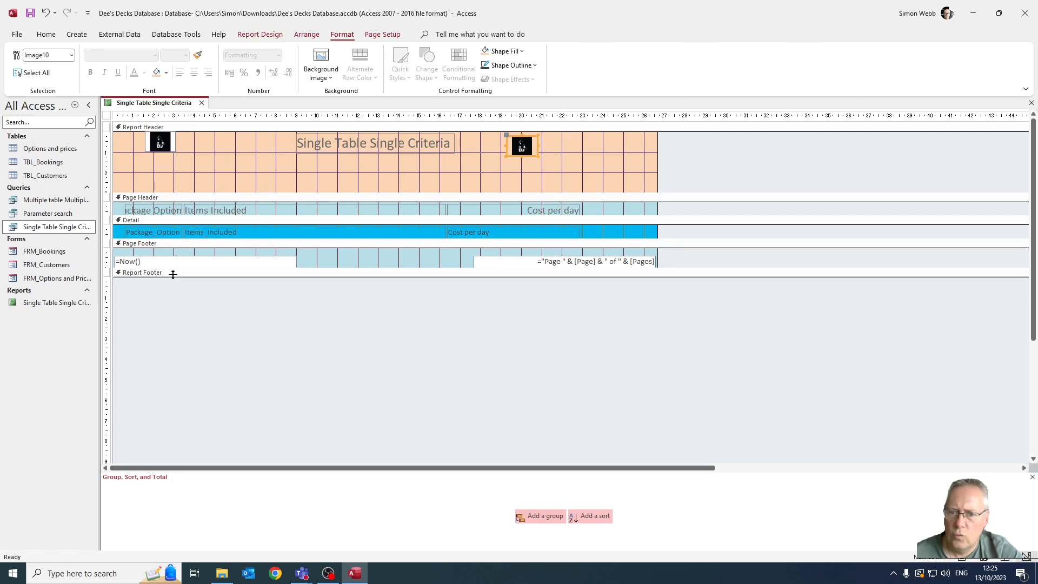
{"action": "left_click", "coordinate": [165, 144]}
{"action": "left_click", "coordinate": [171, 146]}
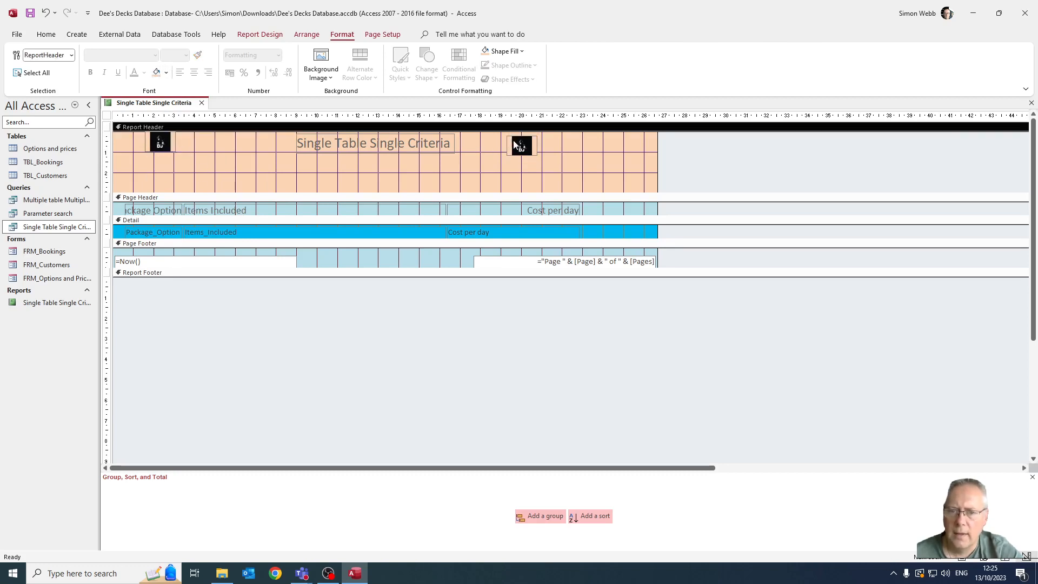
Move the copied DJ picture to the Report Header's upper edge and reduce the section's height to about 1.5 cm
{"action": "left_click_drag", "start_coordinate": [514, 144], "coordinate": [506, 143]}
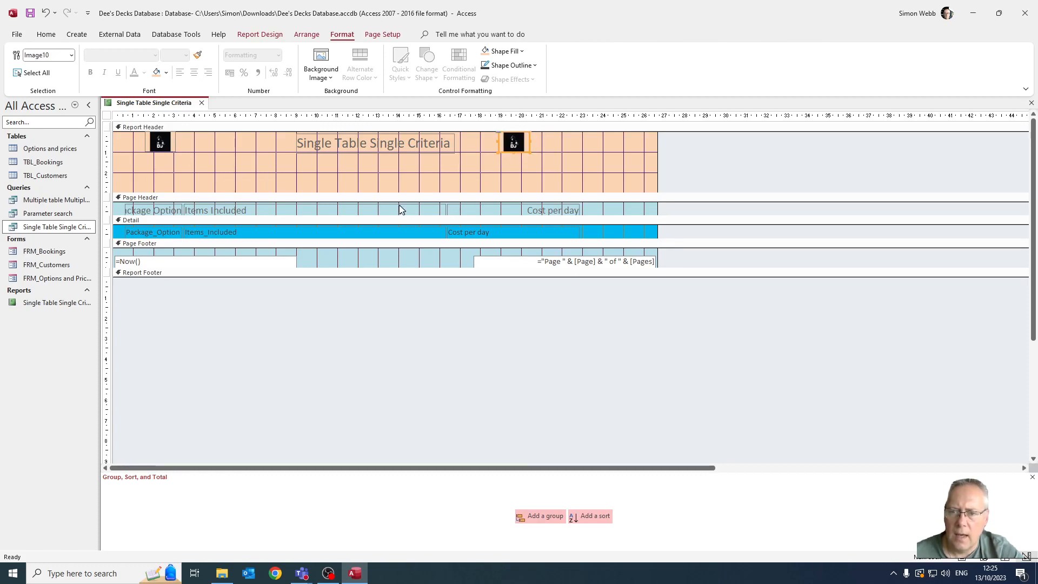
{"action": "left_click_drag", "start_coordinate": [391, 193], "coordinate": [315, 164]}
Enlarge both DJ pictures to the full height of the Report Header, about 2.1 by 1.5 cm each
{"action": "left_click", "coordinate": [174, 151]}
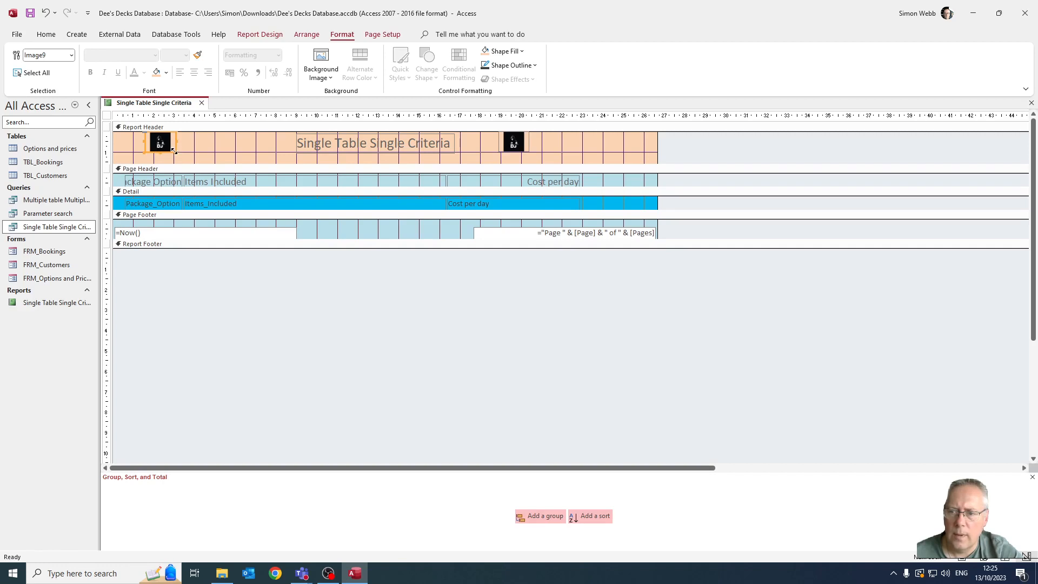
{"action": "left_click_drag", "start_coordinate": [174, 152], "coordinate": [187, 162]}
{"action": "left_click", "coordinate": [522, 147]}
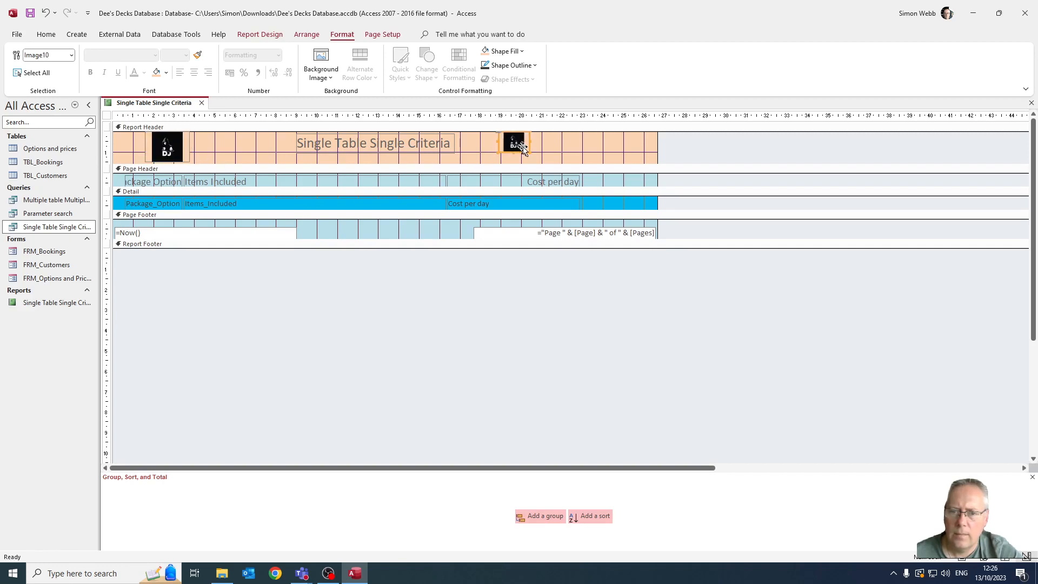
{"action": "left_click_drag", "start_coordinate": [528, 153], "coordinate": [542, 162]}
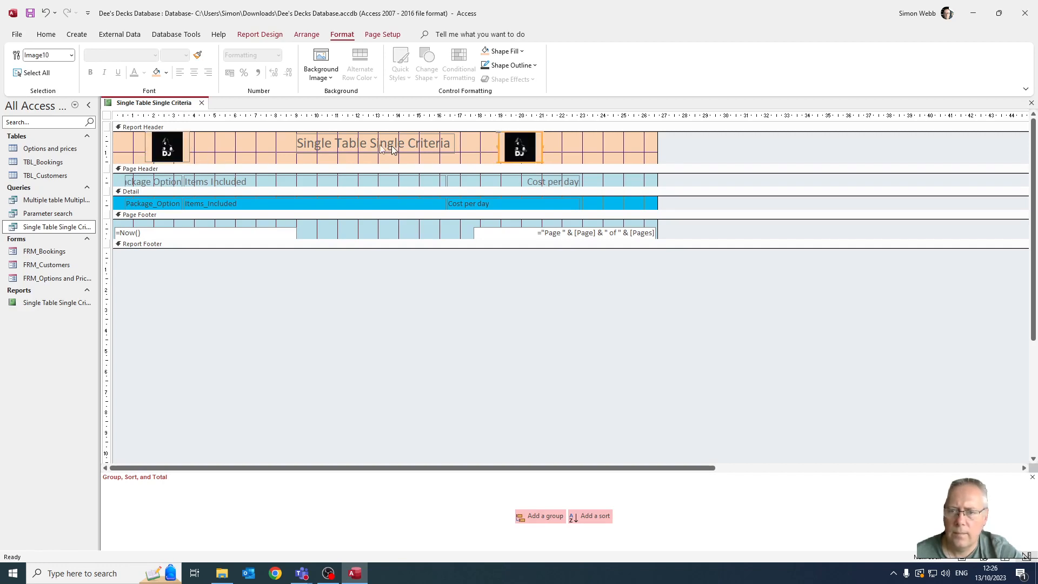
Move the title label slightly left and down to sit between the two DJ pictures
{"action": "left_click", "coordinate": [297, 146]}
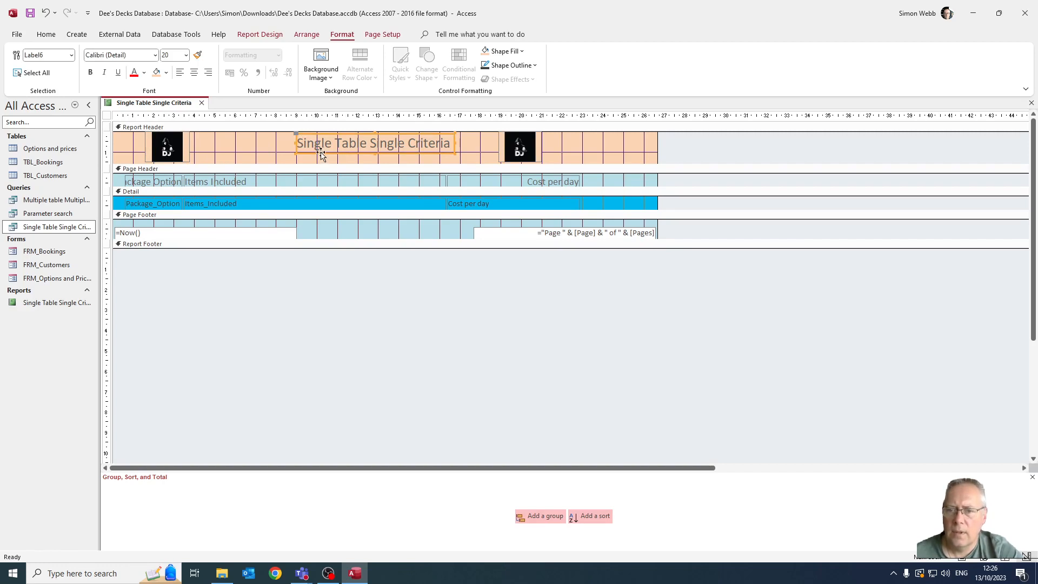
{"action": "left_click_drag", "start_coordinate": [320, 154], "coordinate": [310, 160]}
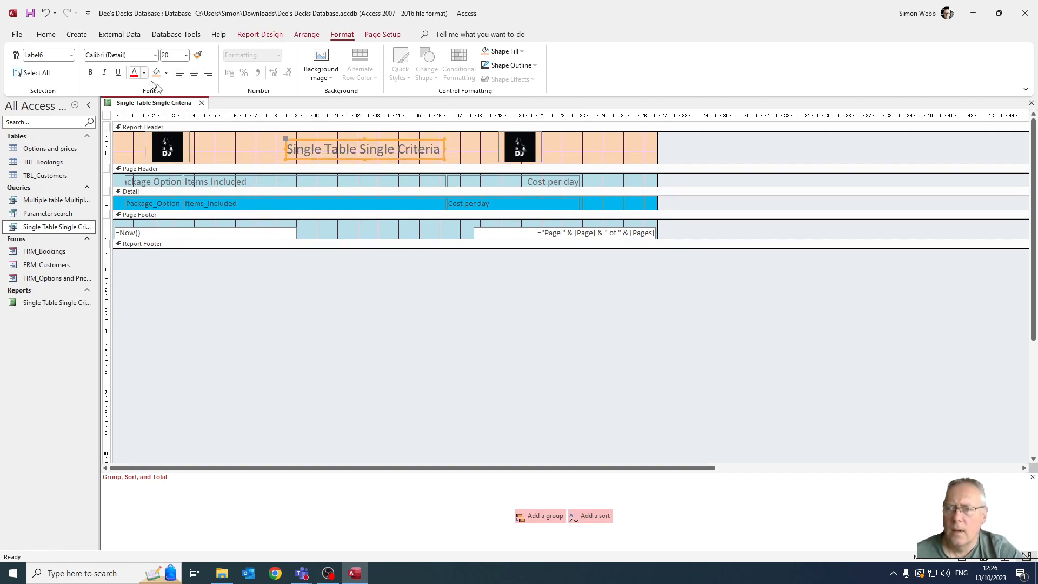
Check the report's layout in Report View
{"action": "left_click", "coordinate": [179, 115]}
{"action": "right_click", "coordinate": [181, 105]}
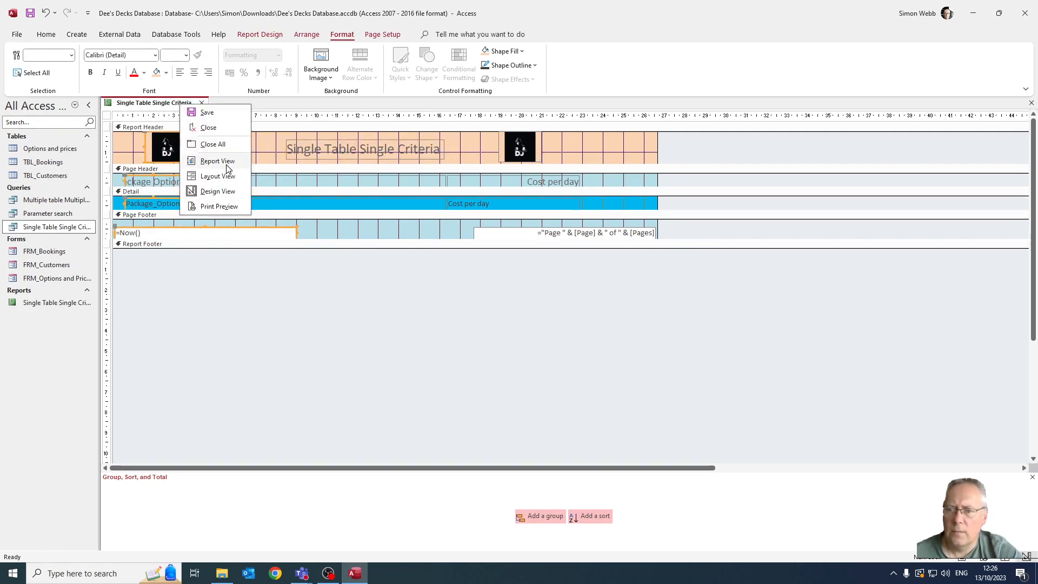
{"action": "left_click", "coordinate": [225, 161]}
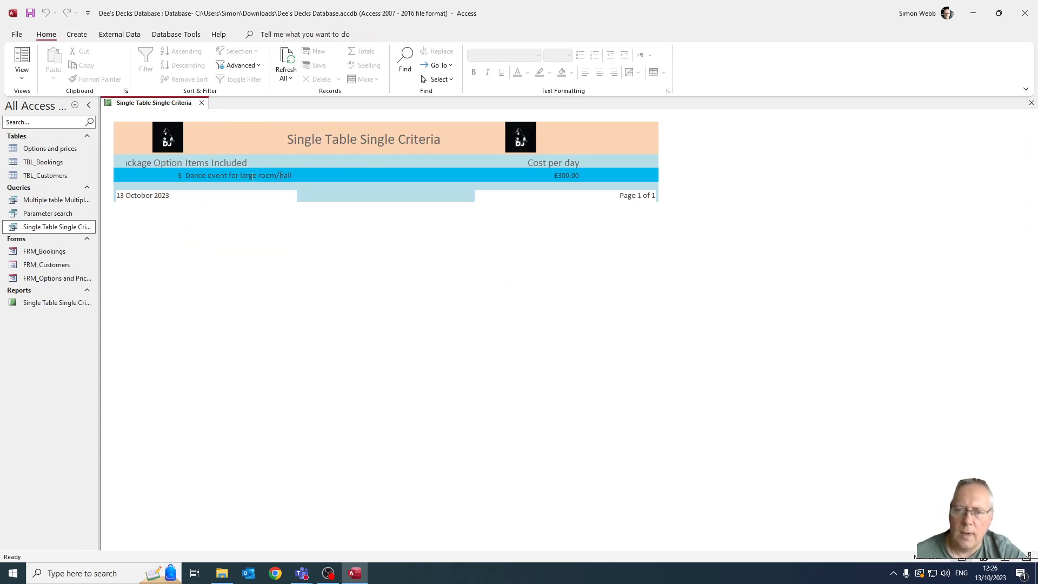
{"action": "left_click", "coordinate": [140, 172]}
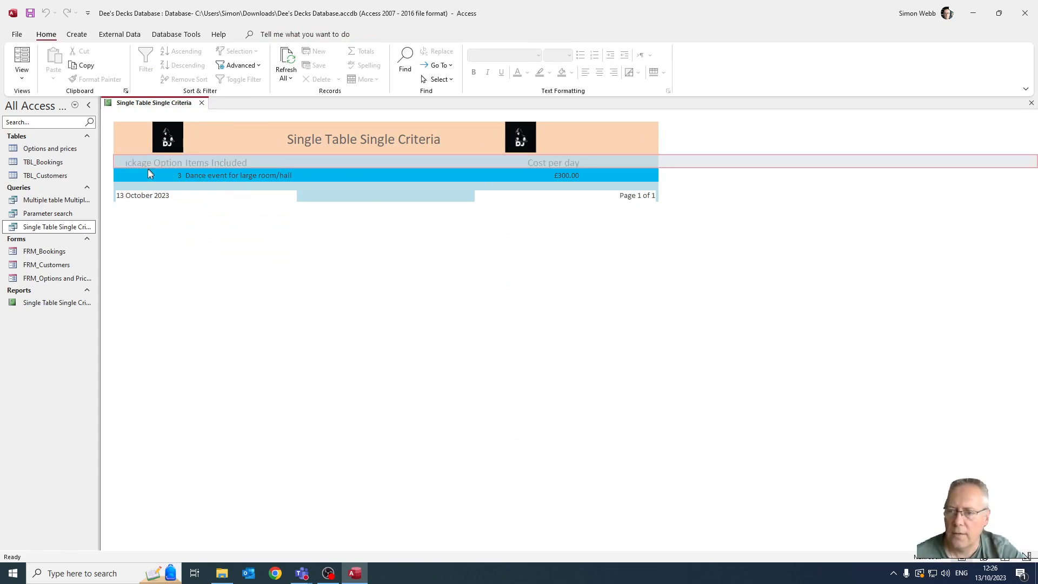
In Layout View, narrow the Items Included heading and its value field from their left edges to open a gap after Package Option
{"action": "right_click", "coordinate": [163, 109]}
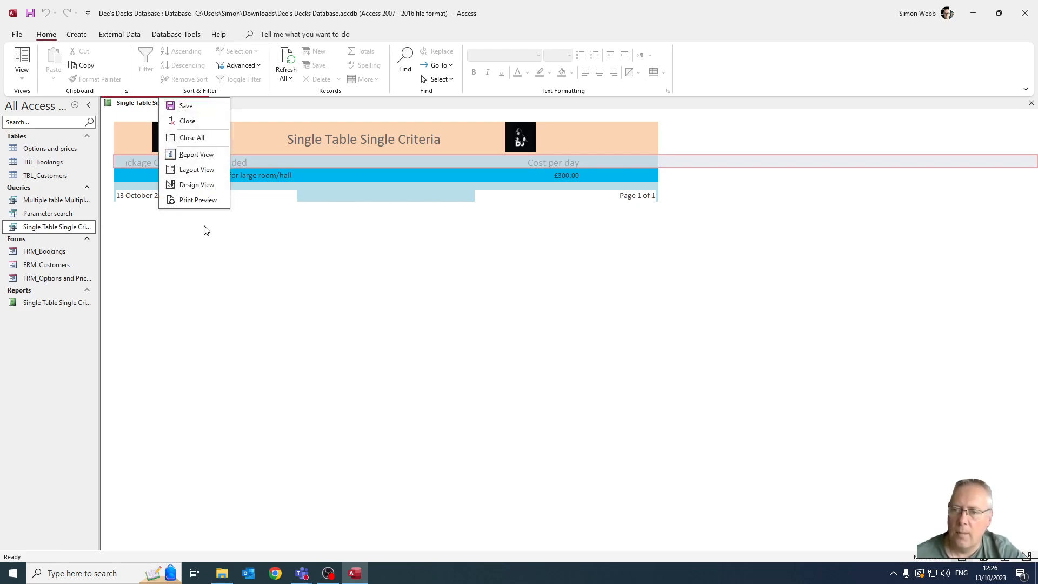
{"action": "left_click", "coordinate": [199, 170]}
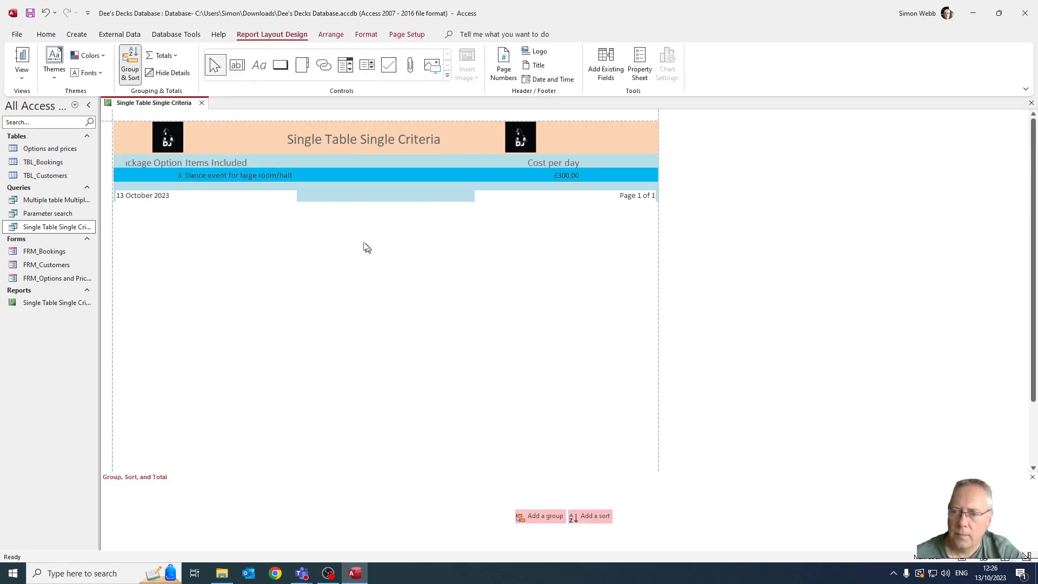
{"action": "left_click", "coordinate": [223, 164]}
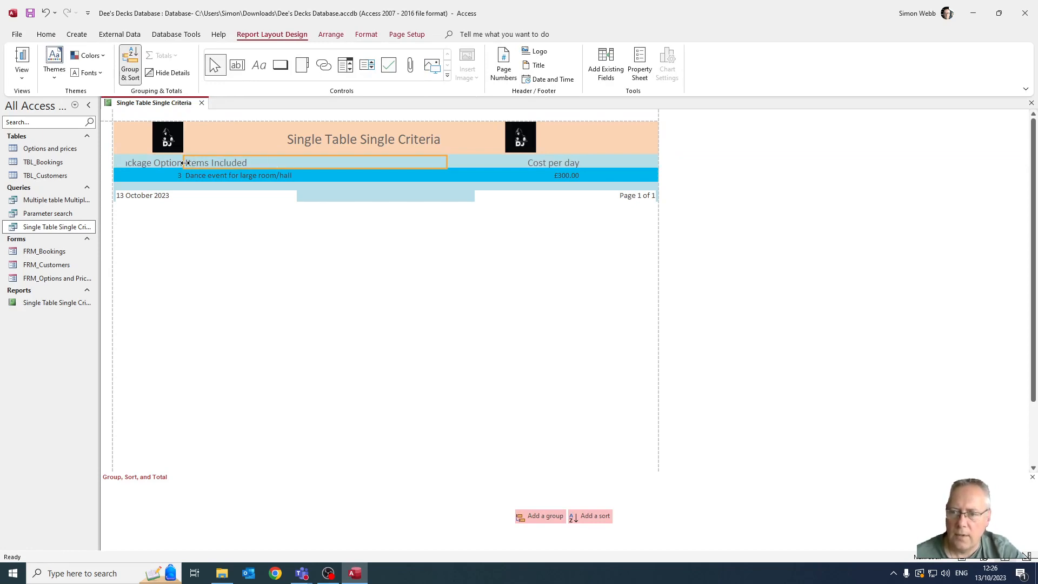
{"action": "left_click_drag", "start_coordinate": [185, 162], "coordinate": [233, 175]}
{"action": "left_click", "coordinate": [248, 175]}
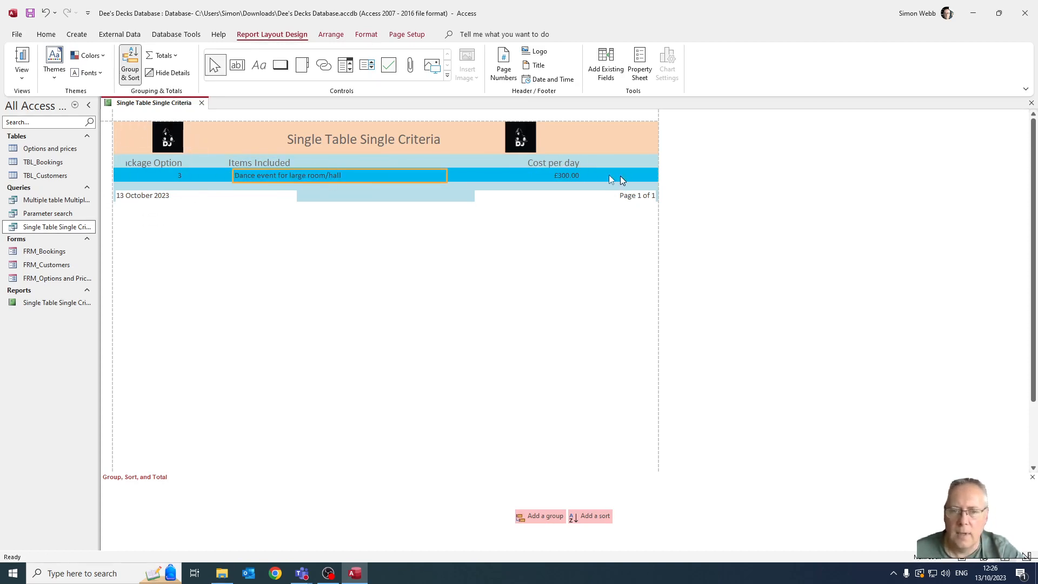
Narrow and heighten the Package Option heading so it wraps onto two lines, and centre its text
{"action": "left_click", "coordinate": [145, 164]}
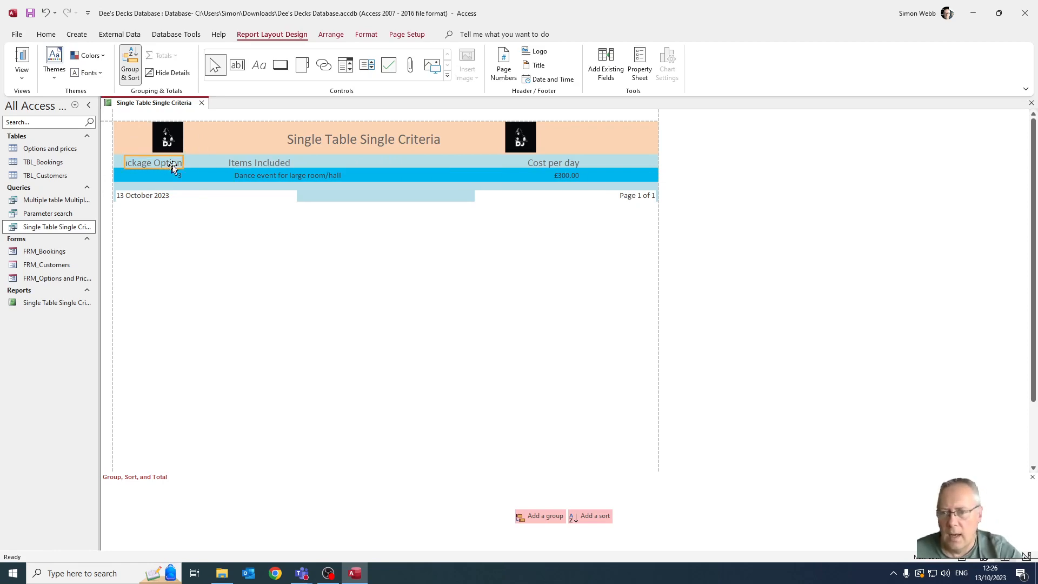
{"action": "left_click", "coordinate": [171, 162]}
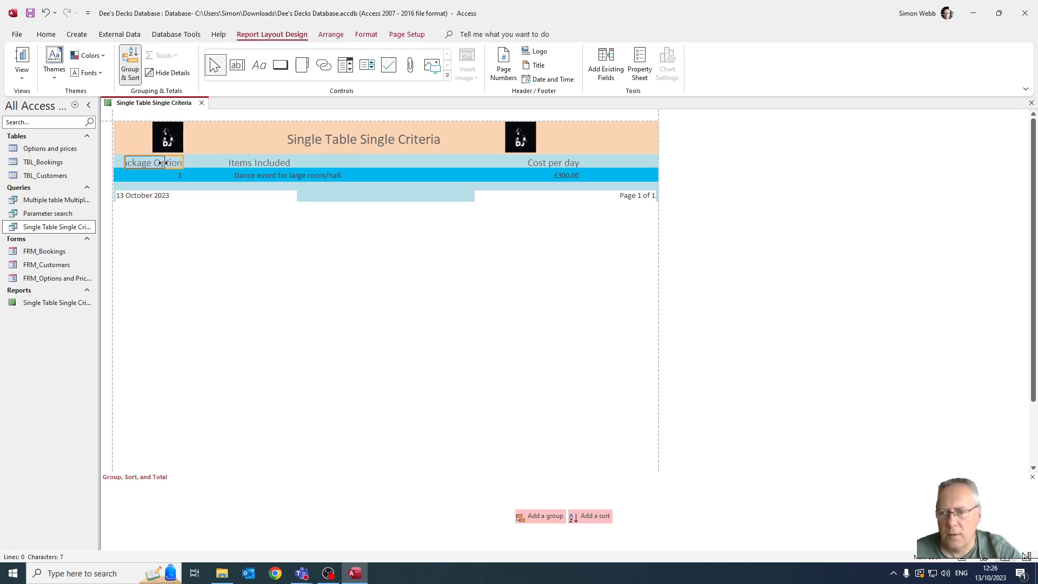
{"action": "left_click_drag", "start_coordinate": [161, 163], "coordinate": [148, 184]}
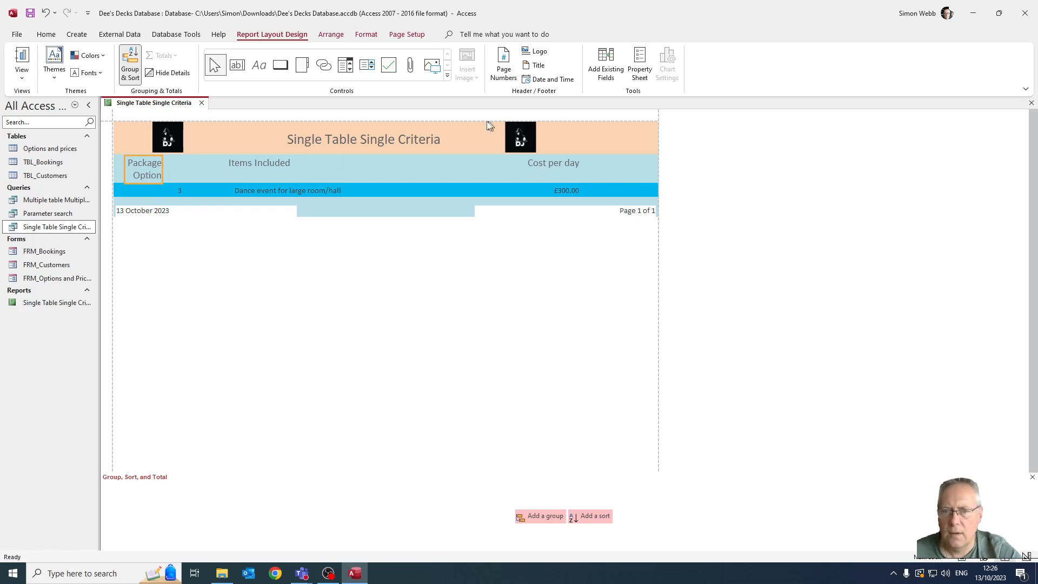
{"action": "left_click", "coordinate": [366, 36]}
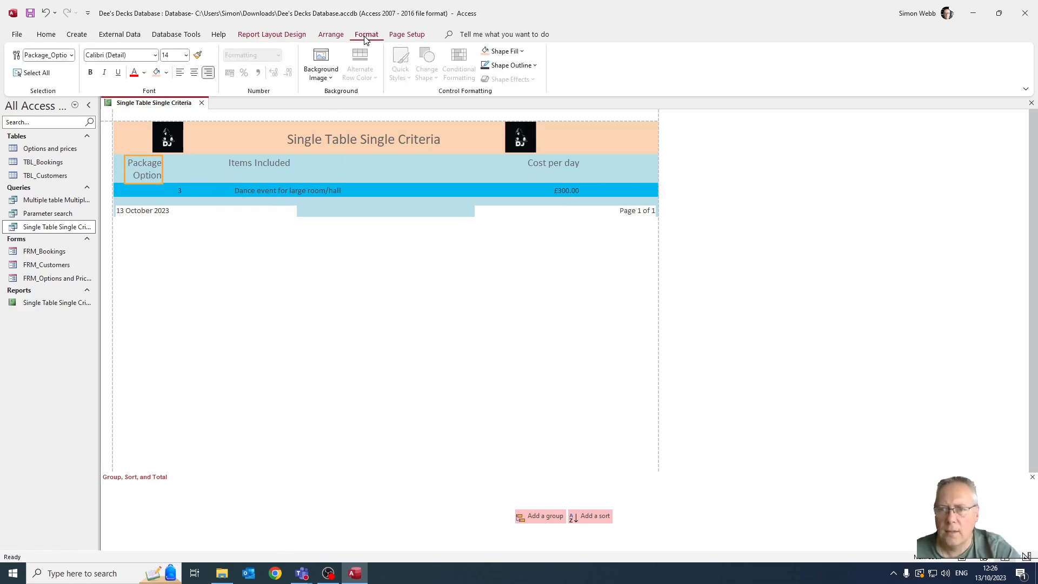
{"action": "left_click", "coordinate": [193, 73]}
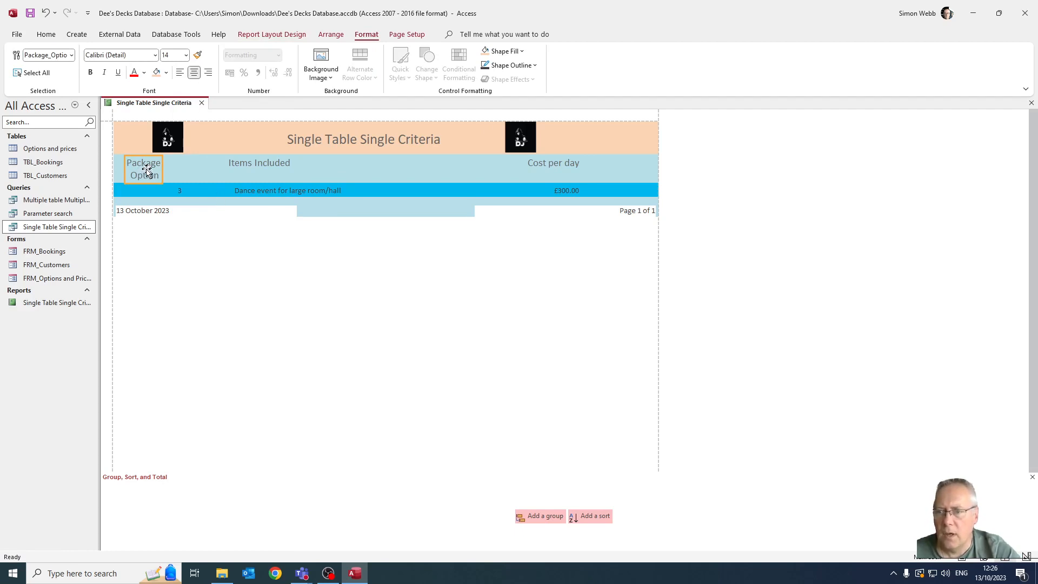
{"action": "left_click", "coordinate": [180, 73]}
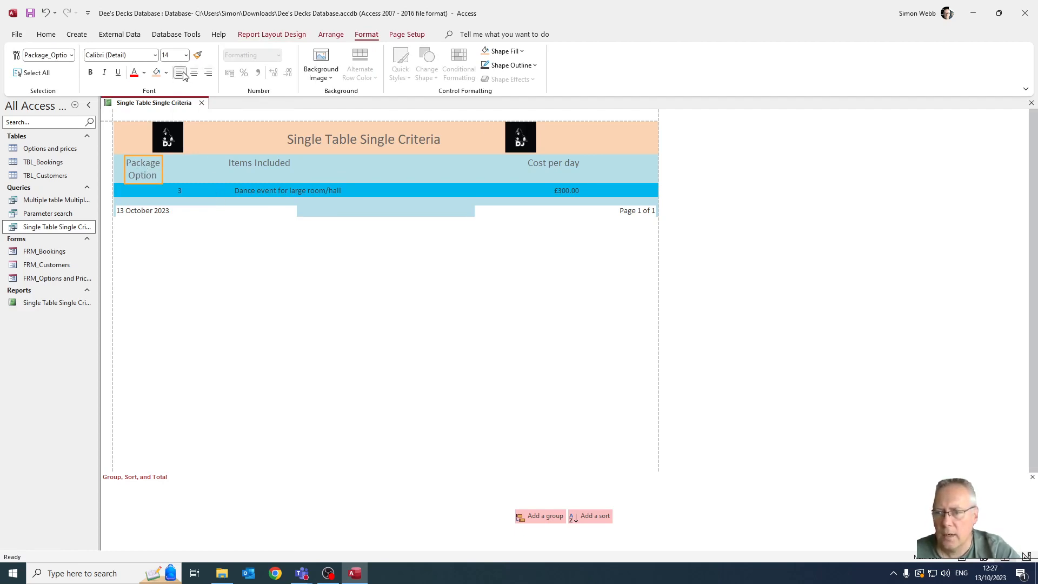
{"action": "left_click", "coordinate": [208, 73]}
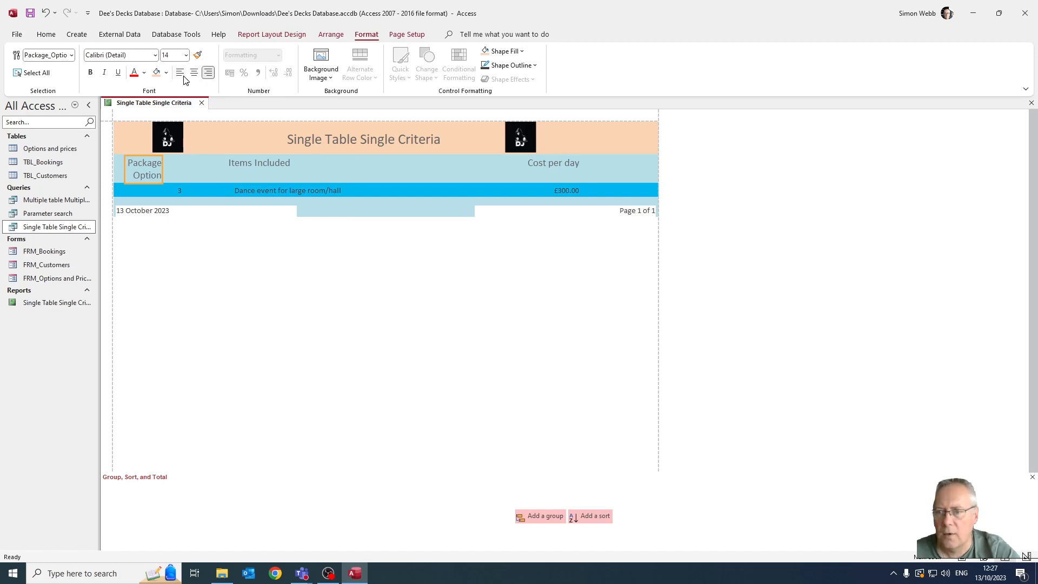
{"action": "left_click", "coordinate": [194, 73]}
Narrow and heighten the Items Included heading so it wraps onto two lines, and centre its text
{"action": "left_click", "coordinate": [268, 166]}
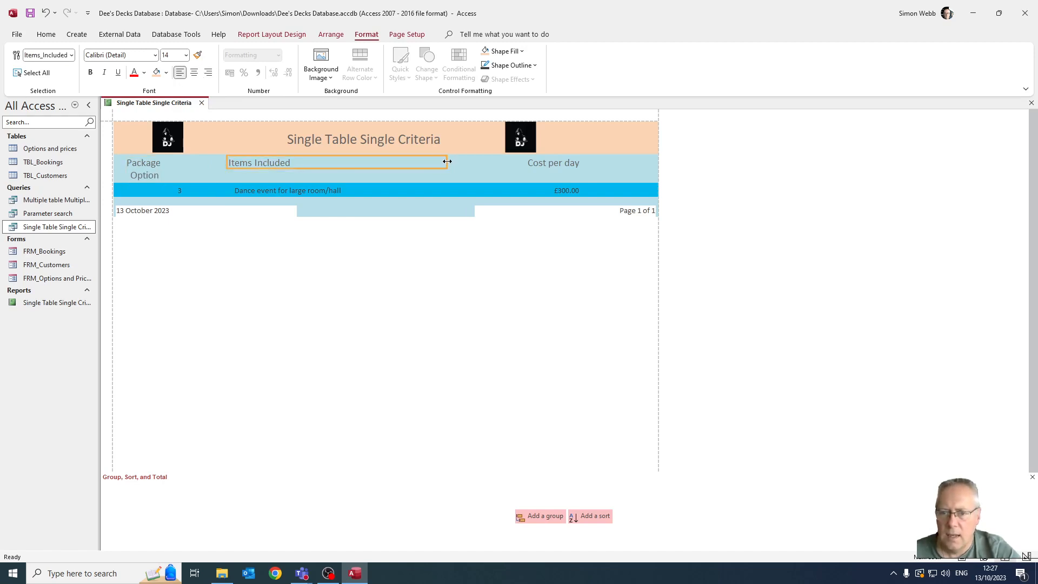
{"action": "left_click_drag", "start_coordinate": [447, 161], "coordinate": [257, 179]}
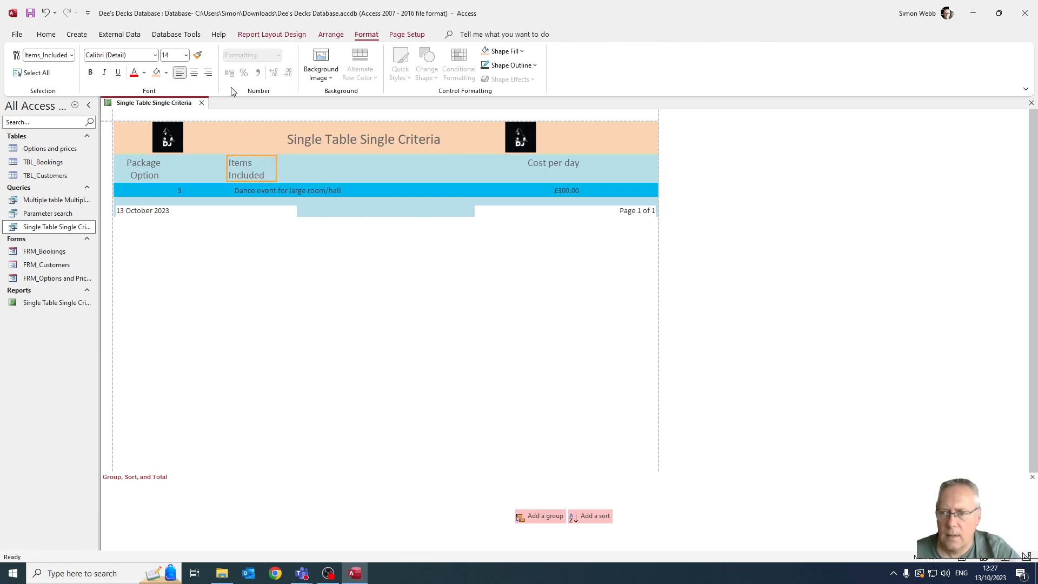
{"action": "left_click", "coordinate": [194, 72]}
Narrow the Cost per day heading to two lines, centre its text and make it tall enough for both lines
{"action": "left_click", "coordinate": [572, 165]}
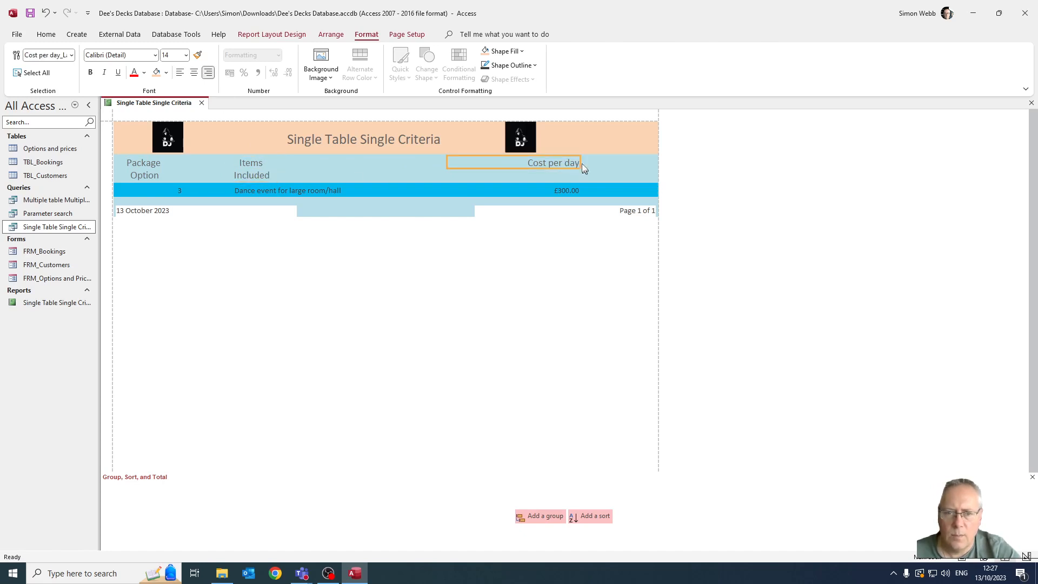
{"action": "left_click_drag", "start_coordinate": [579, 159], "coordinate": [486, 167]}
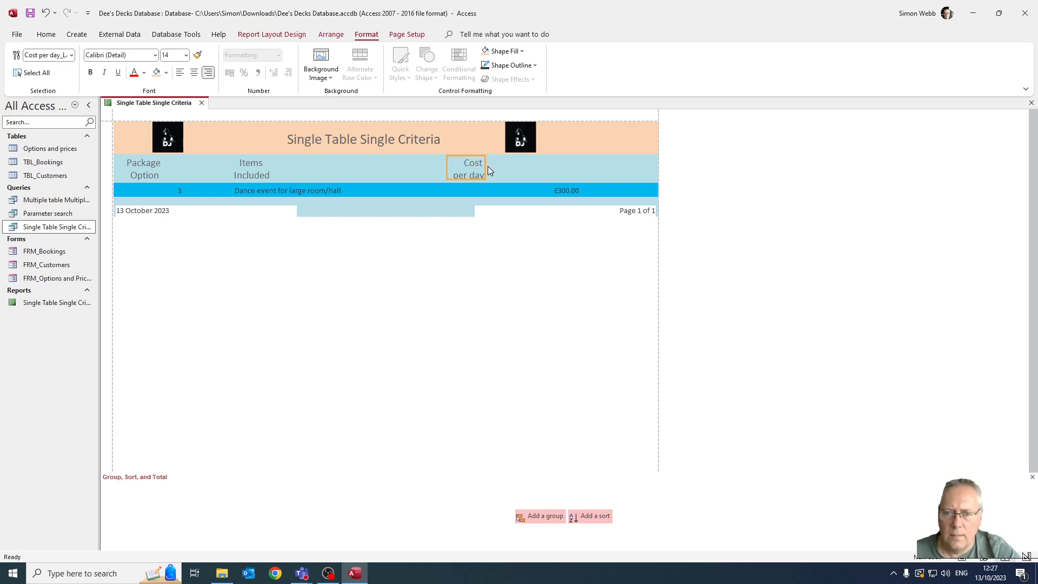
{"action": "left_click", "coordinate": [194, 73]}
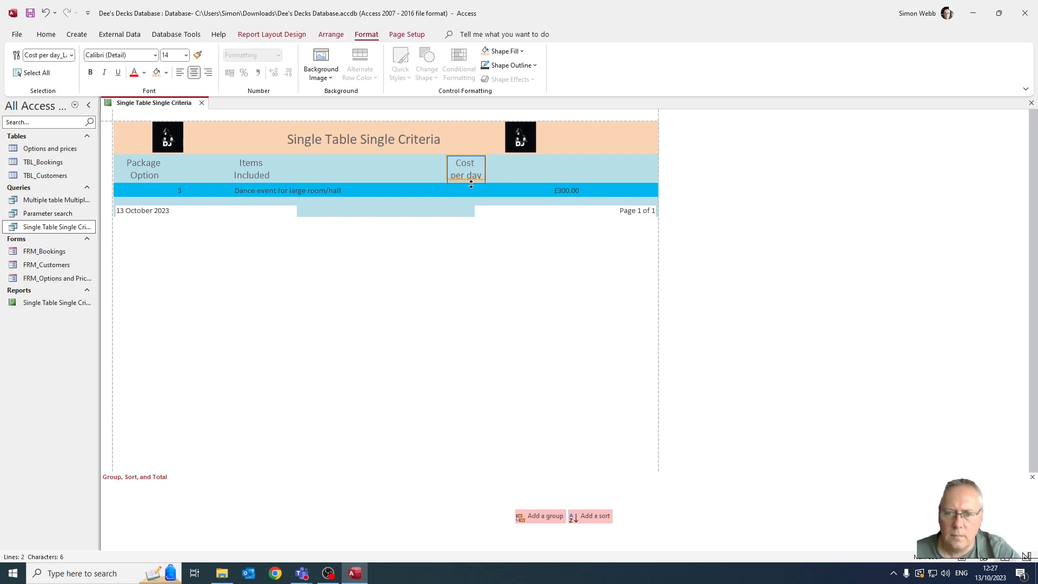
{"action": "left_click", "coordinate": [504, 259]}
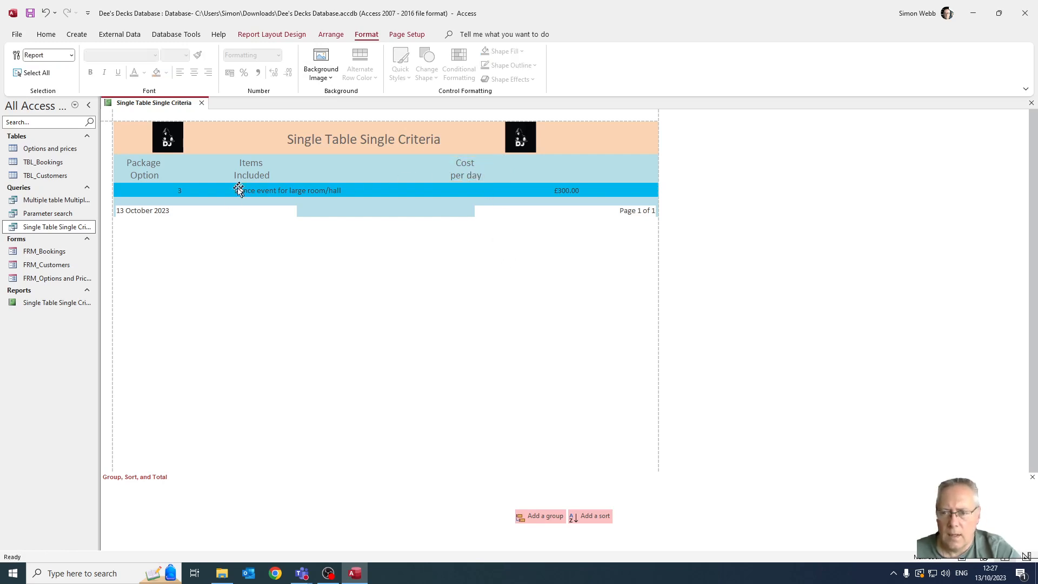
Shift the Items Included and Package Option headings to the right so each sits above its own value
{"action": "left_click", "coordinate": [255, 167]}
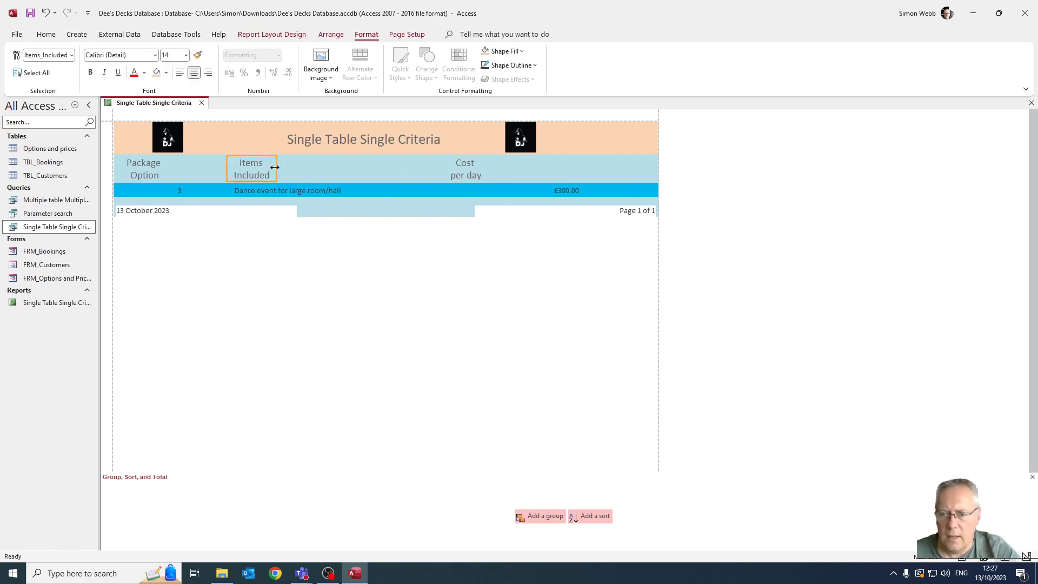
{"action": "left_click_drag", "start_coordinate": [275, 166], "coordinate": [322, 168]}
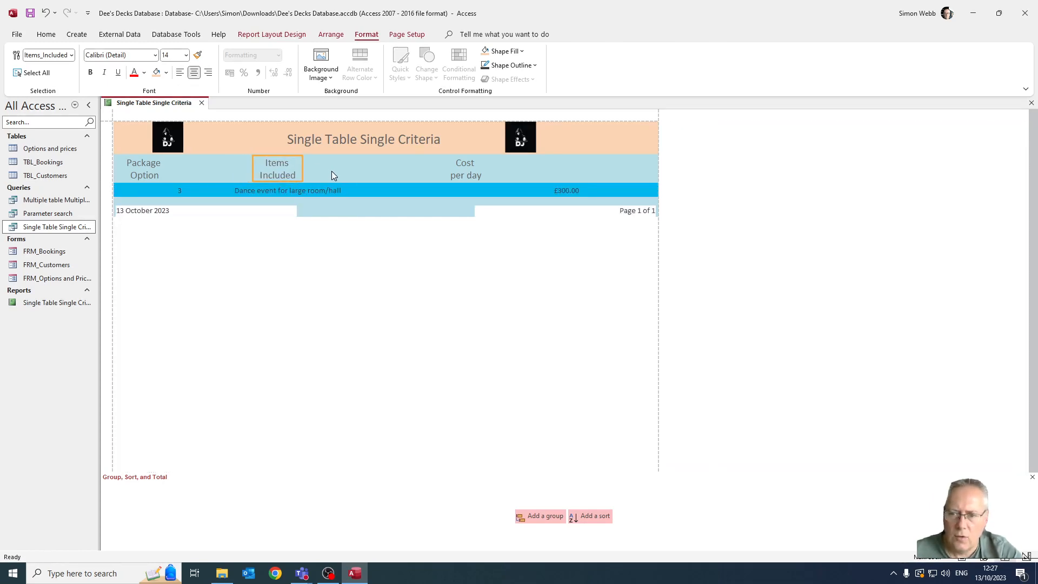
{"action": "left_click", "coordinate": [142, 170]}
{"action": "key", "text": "Right"}
{"action": "key", "text": "Right"}
{"action": "key", "text": "Right"}
{"action": "key", "text": "Right"}
{"action": "key", "text": "Right"}
{"action": "key", "text": "Right"}
{"action": "key", "text": "Right"}
{"action": "key", "text": "Right"}
{"action": "key", "text": "Right"}
{"action": "key", "text": "Right"}
{"action": "key", "text": "Right"}
{"action": "key", "text": "Right"}
{"action": "key", "text": "Right"}
{"action": "key", "text": "Right"}
{"action": "key", "text": "Right"}
{"action": "key", "text": "Right"}
{"action": "key", "text": "Right"}
{"action": "key", "text": "Right"}
{"action": "key", "text": "Right"}
{"action": "key", "text": "Right"}
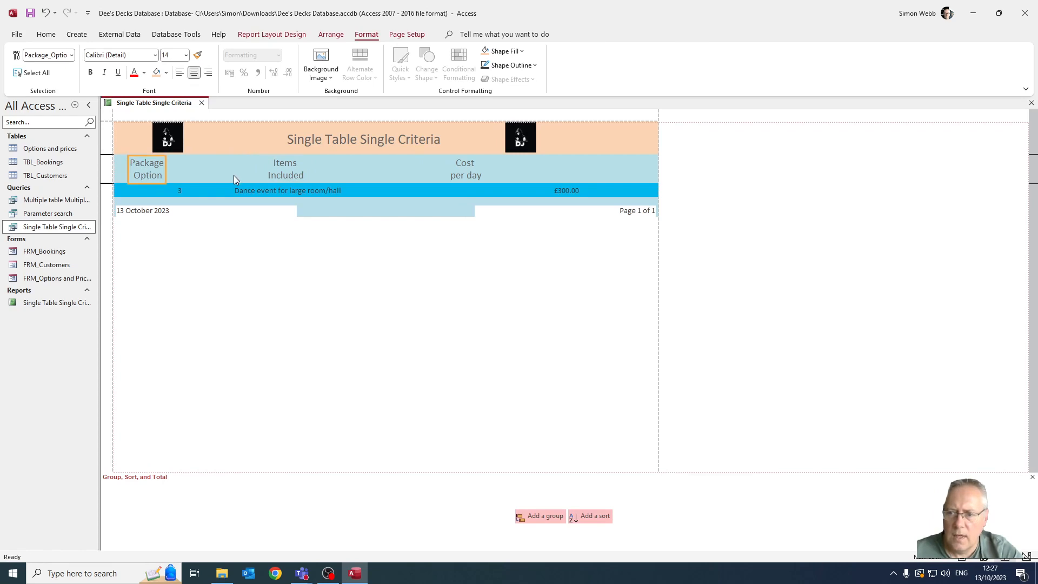
Narrow the Cost per day value field in the detail row to the width of its heading
{"action": "left_click", "coordinate": [483, 170]}
{"action": "left_click", "coordinate": [561, 192]}
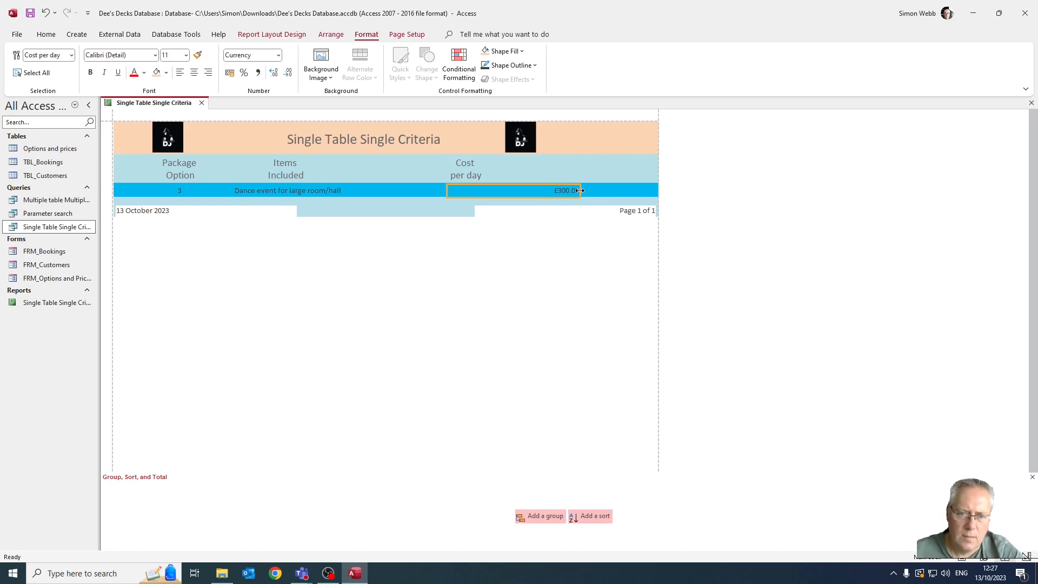
{"action": "left_click_drag", "start_coordinate": [580, 190], "coordinate": [483, 191]}
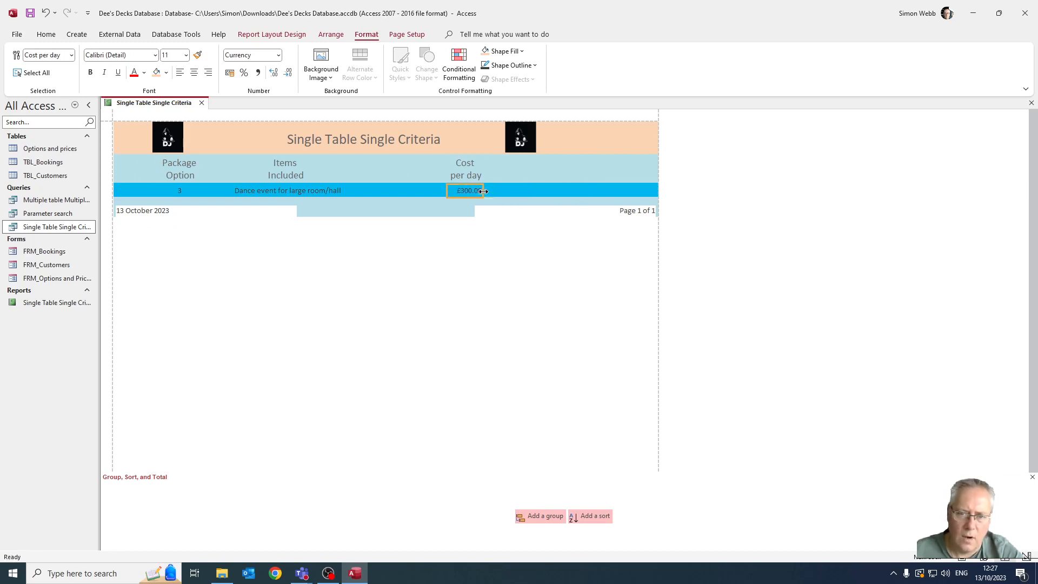
{"action": "left_click", "coordinate": [513, 175]}
{"action": "left_click", "coordinate": [367, 189]}
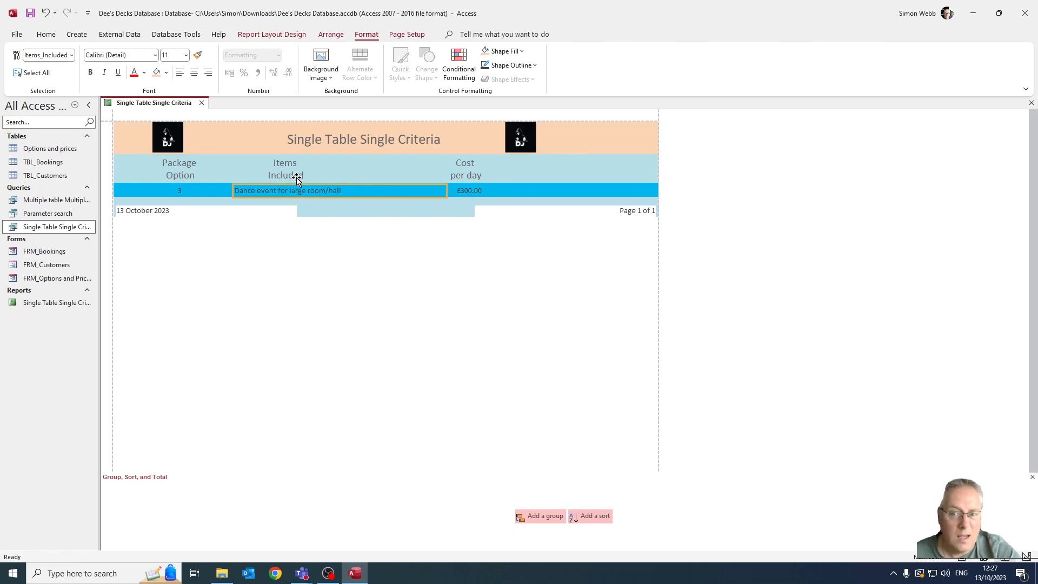
{"action": "left_click", "coordinate": [361, 162]}
{"action": "left_click", "coordinate": [335, 191]}
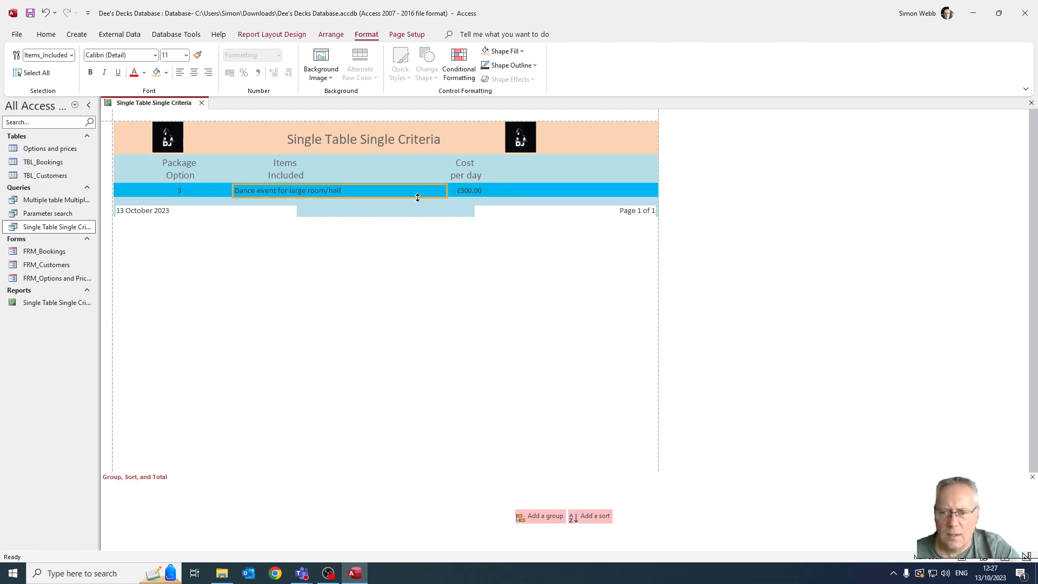
{"action": "left_click", "coordinate": [343, 172]}
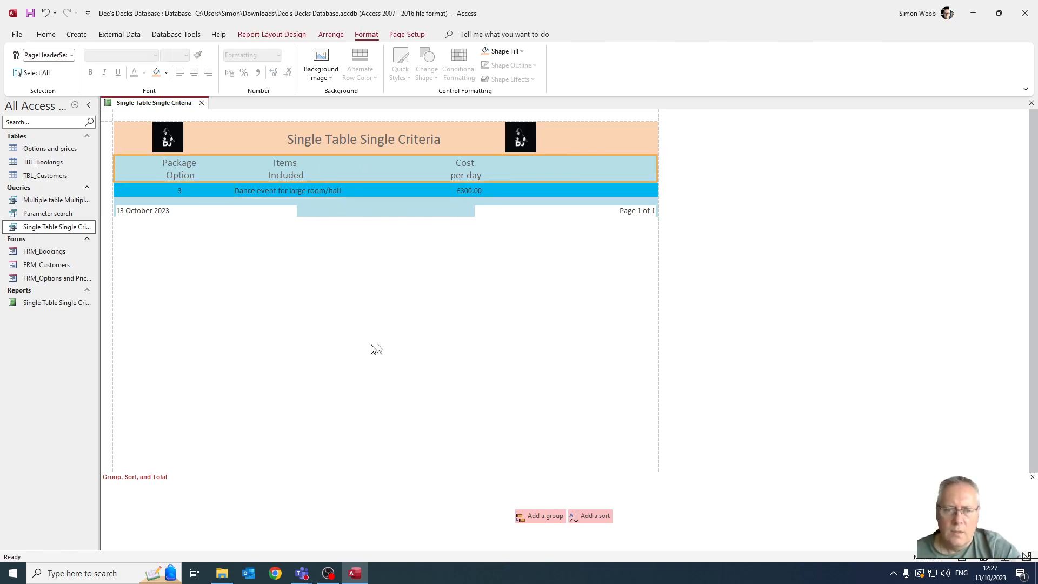
{"action": "left_click", "coordinate": [190, 211]}
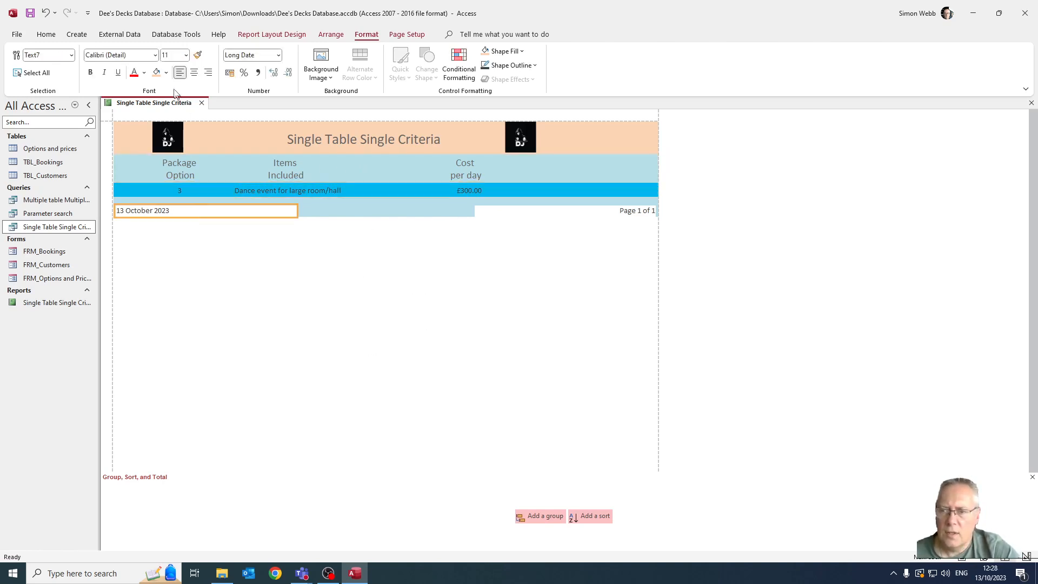
{"action": "left_click", "coordinate": [157, 73]}
{"action": "left_click", "coordinate": [522, 212]}
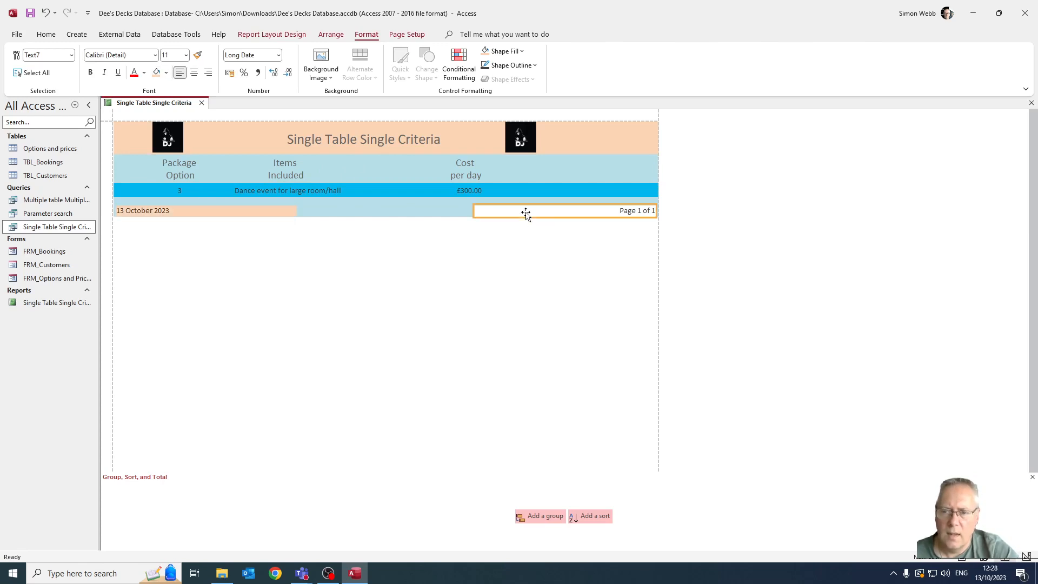
Fill the backgrounds of the date and page number boxes in the page footer with the recently used light blue
{"action": "left_click", "coordinate": [243, 212]}
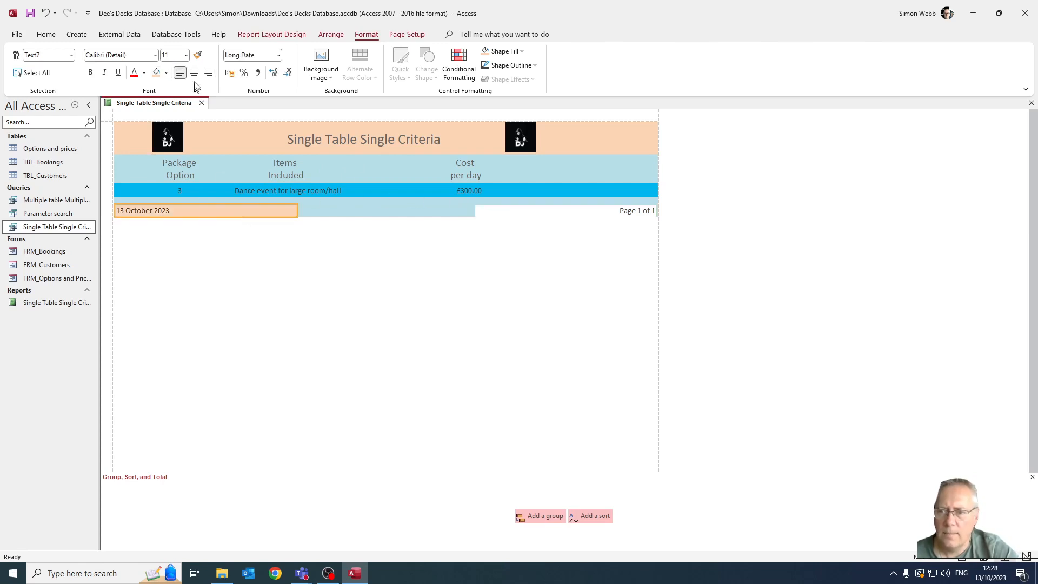
{"action": "left_click", "coordinate": [167, 73]}
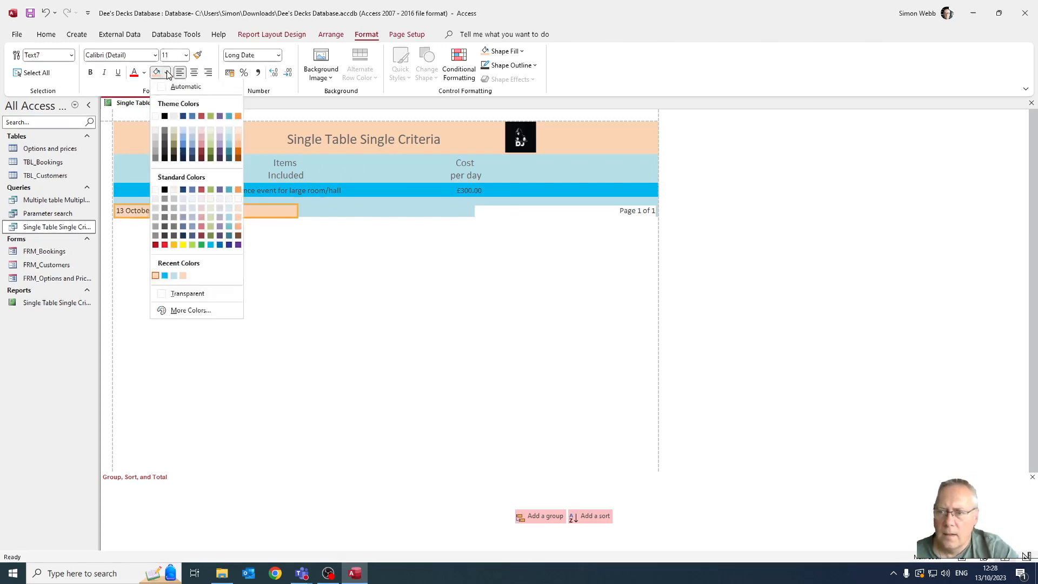
{"action": "left_click", "coordinate": [173, 276]}
{"action": "left_click", "coordinate": [241, 298]}
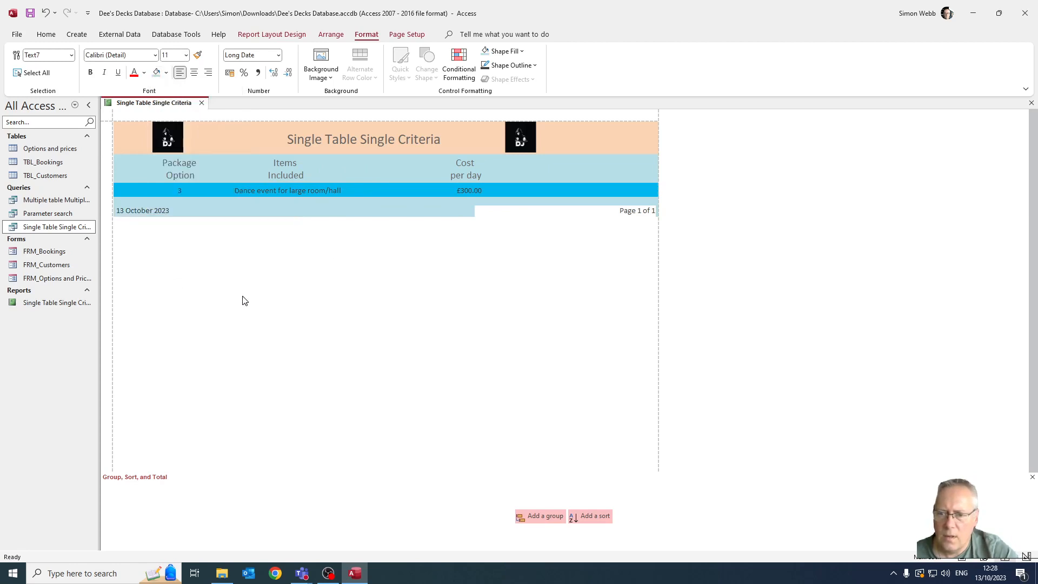
{"action": "left_click", "coordinate": [520, 212]}
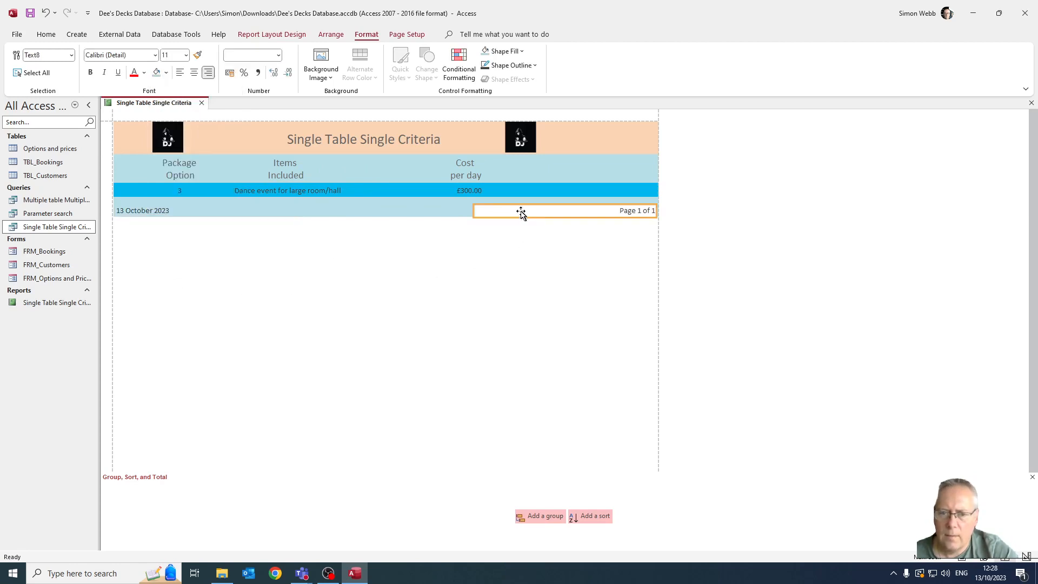
{"action": "left_click", "coordinate": [156, 73]}
{"action": "left_click", "coordinate": [454, 368]}
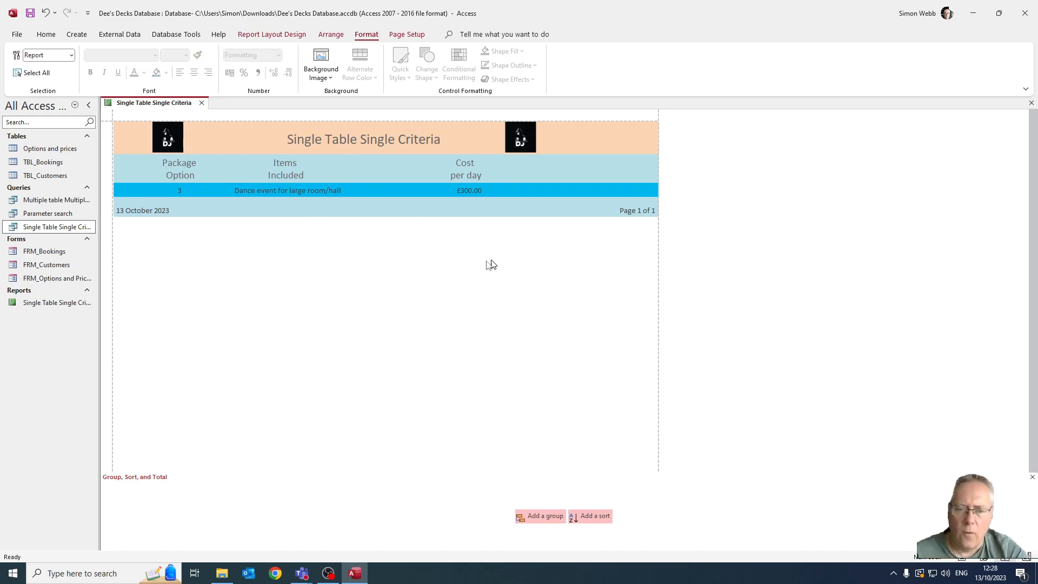
Replace the report header's title text with "Dance event for a large hall"
{"action": "left_click", "coordinate": [339, 142]}
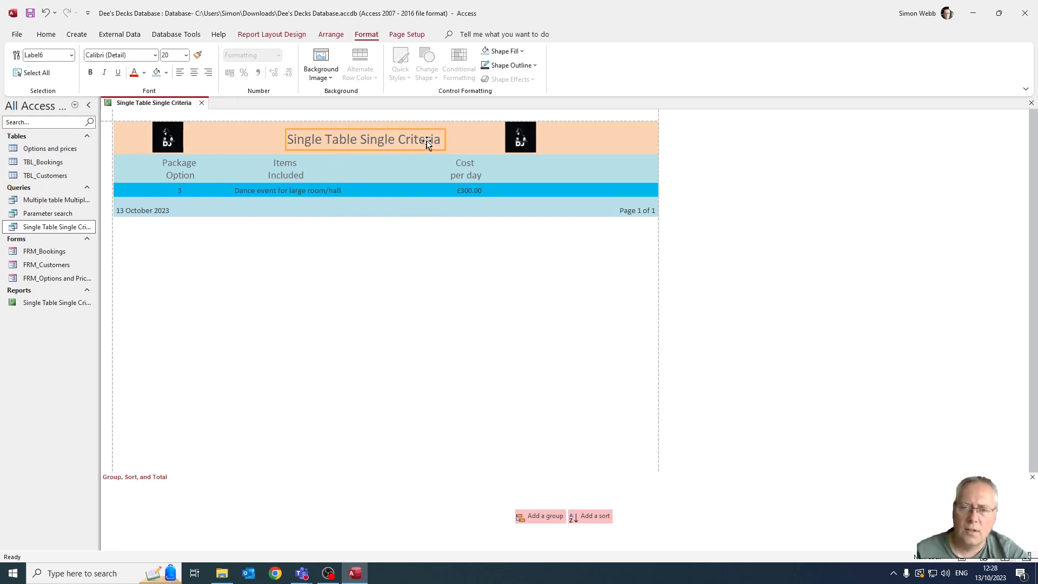
{"action": "left_click", "coordinate": [413, 142]}
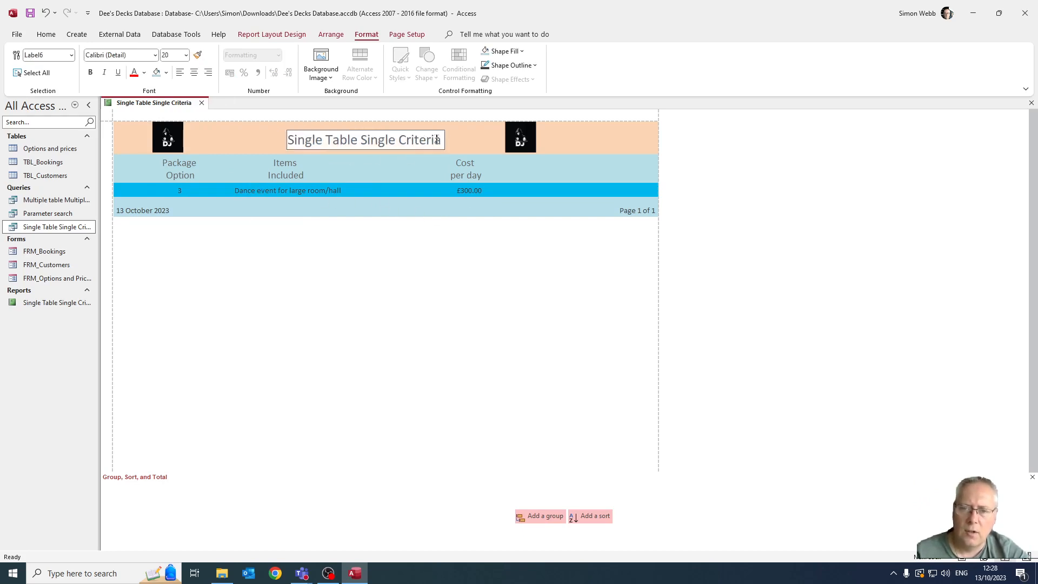
{"action": "left_click_drag", "start_coordinate": [440, 139], "coordinate": [290, 141]}
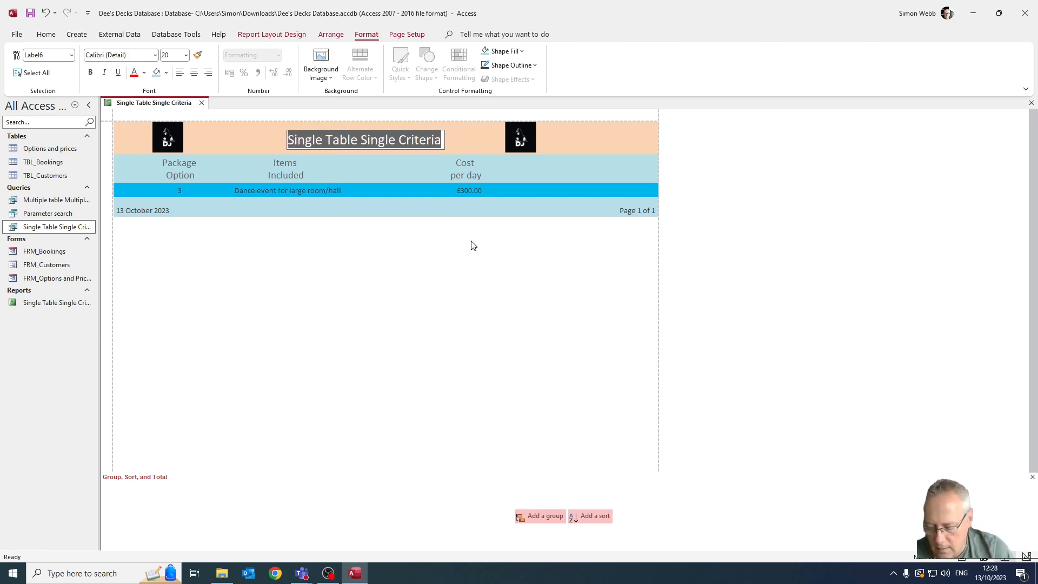
{"action": "type", "text": "Dance"}
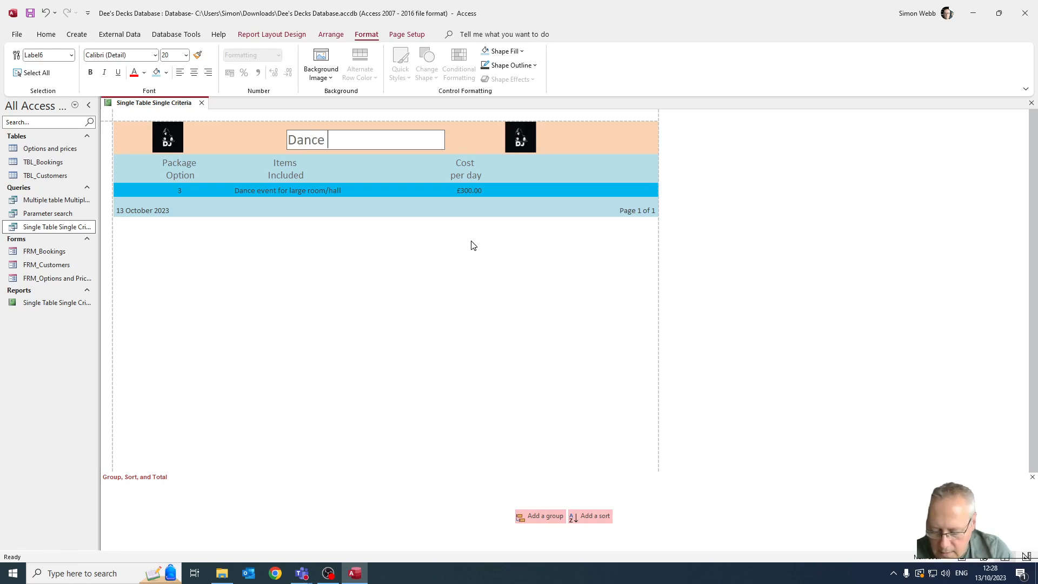
{"action": "type", "text": " event for a larg"}
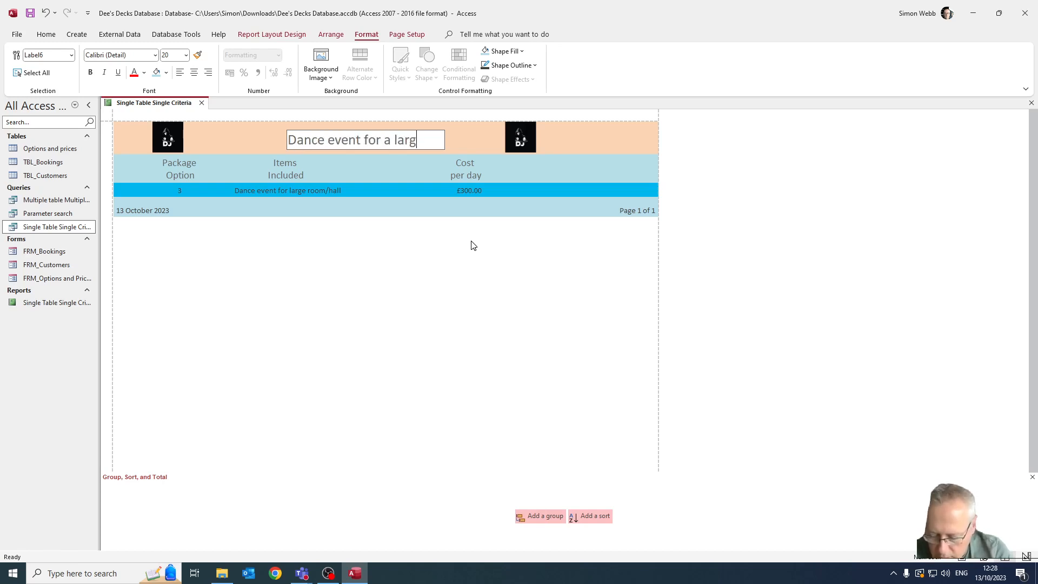
{"action": "type", "text": "e hall"}
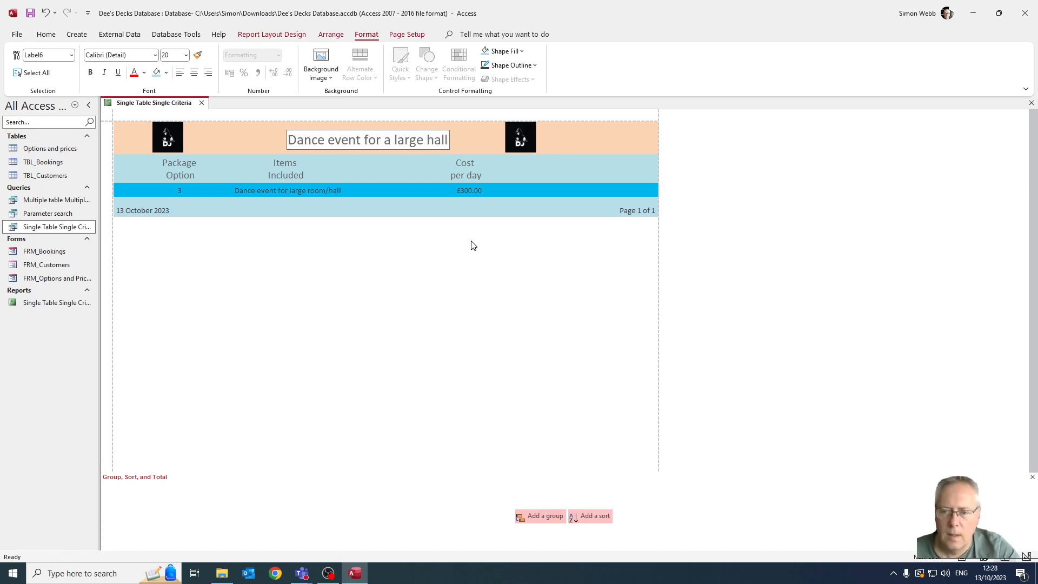
{"action": "left_click", "coordinate": [438, 281]}
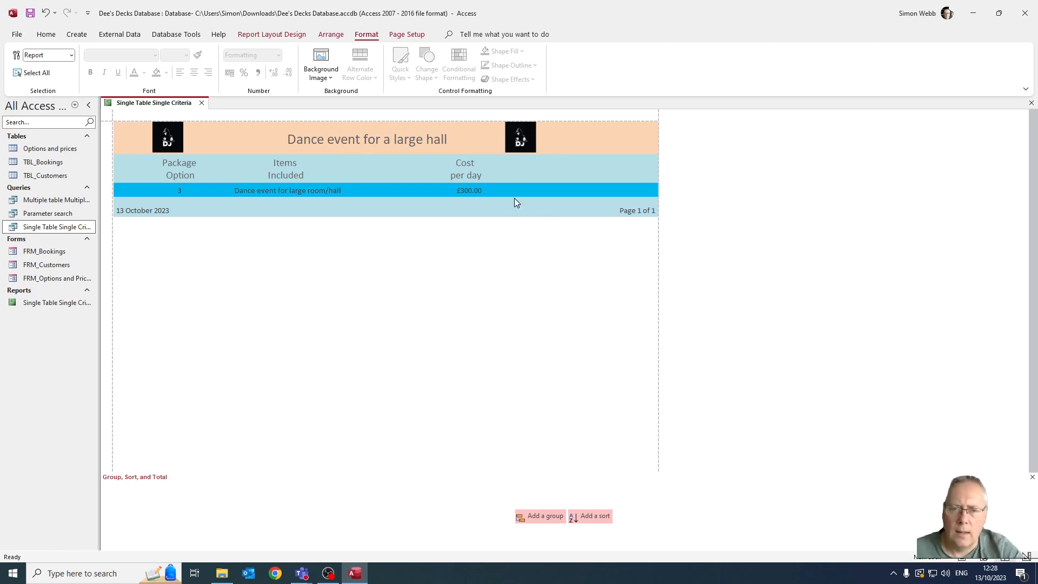
Move the DJ picture that follows the report title farther right, widening the gap between it and the title
{"action": "left_click", "coordinate": [520, 142]}
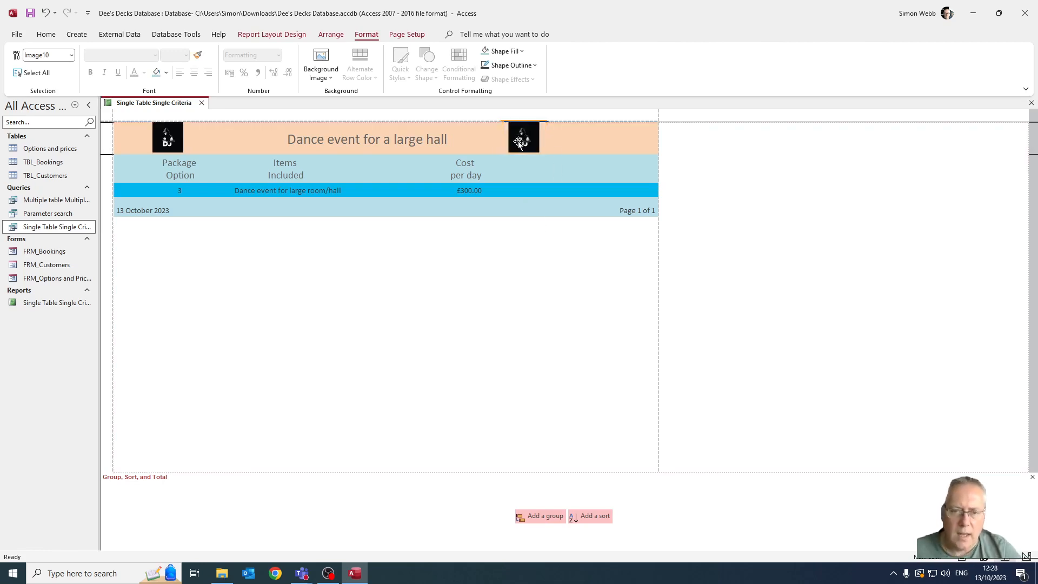
{"action": "key", "text": "Right"}
{"action": "key", "text": "Right"}
{"action": "key", "text": "Right"}
{"action": "key", "text": "Right"}
{"action": "key", "text": "Right"}
{"action": "key", "text": "Right"}
{"action": "key", "text": "Right"}
{"action": "key", "text": "Right"}
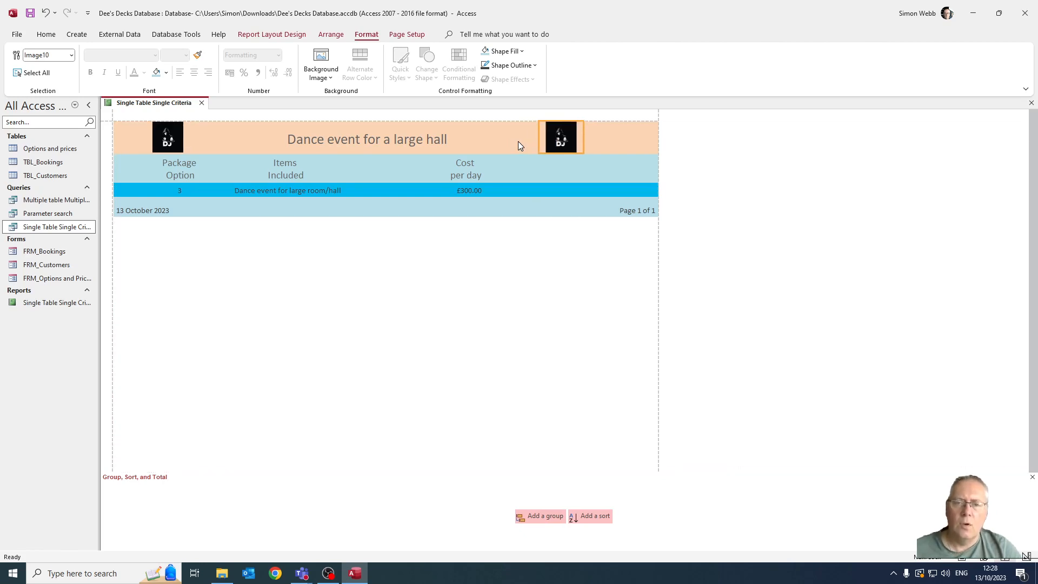
{"action": "left_click", "coordinate": [476, 290]}
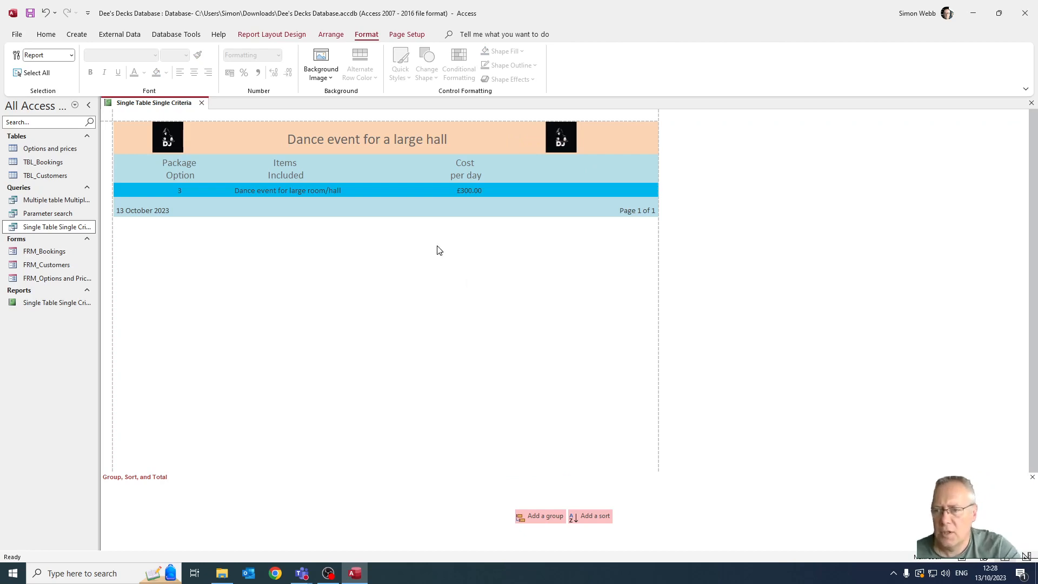
Save the formatted Single Table Single Criteria report
{"action": "right_click", "coordinate": [179, 102]}
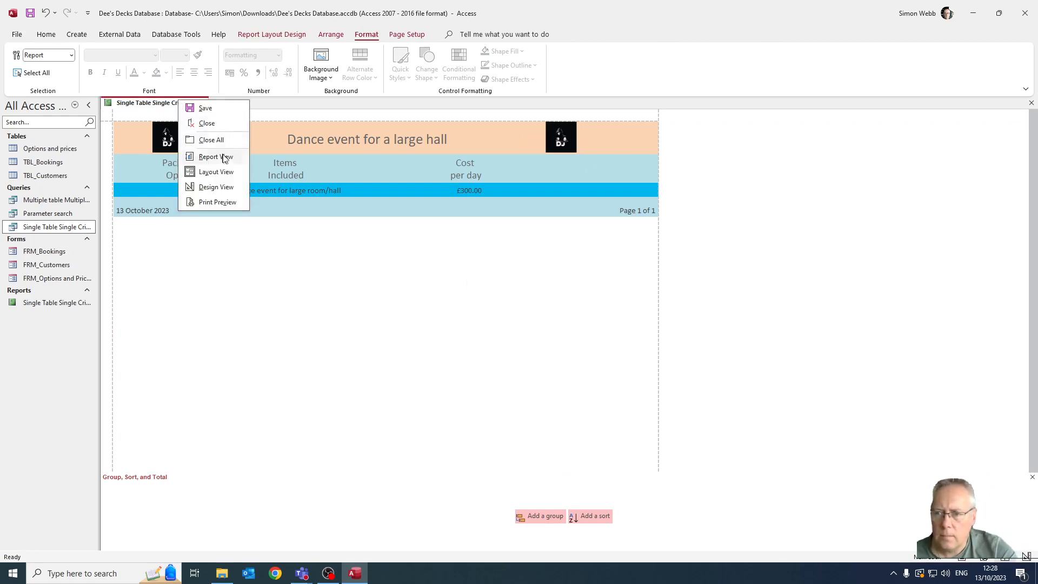
{"action": "left_click", "coordinate": [205, 107]}
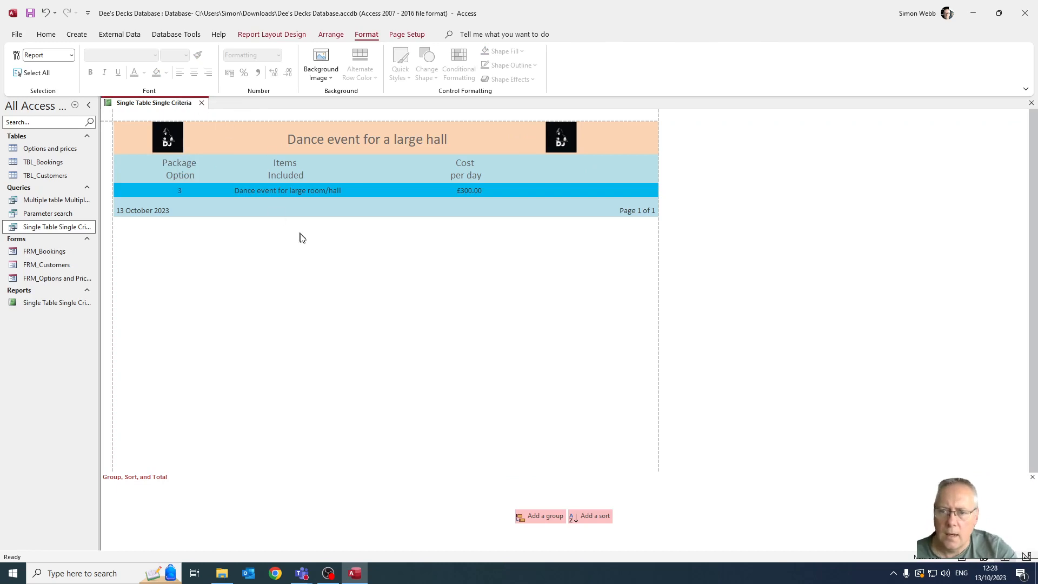
{"action": "right_click", "coordinate": [168, 104]}
{"action": "left_click", "coordinate": [188, 108]}
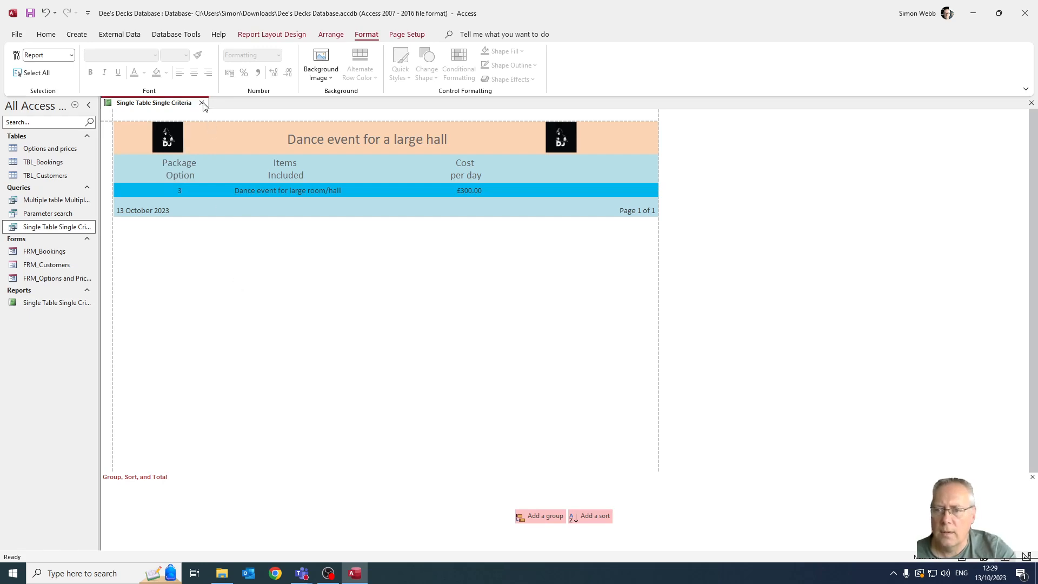
Create a second report with the Report Wizard from the Single Table Single Criteria query, using all fields, tabular layout and landscape orientation
{"action": "left_click", "coordinate": [76, 34]}
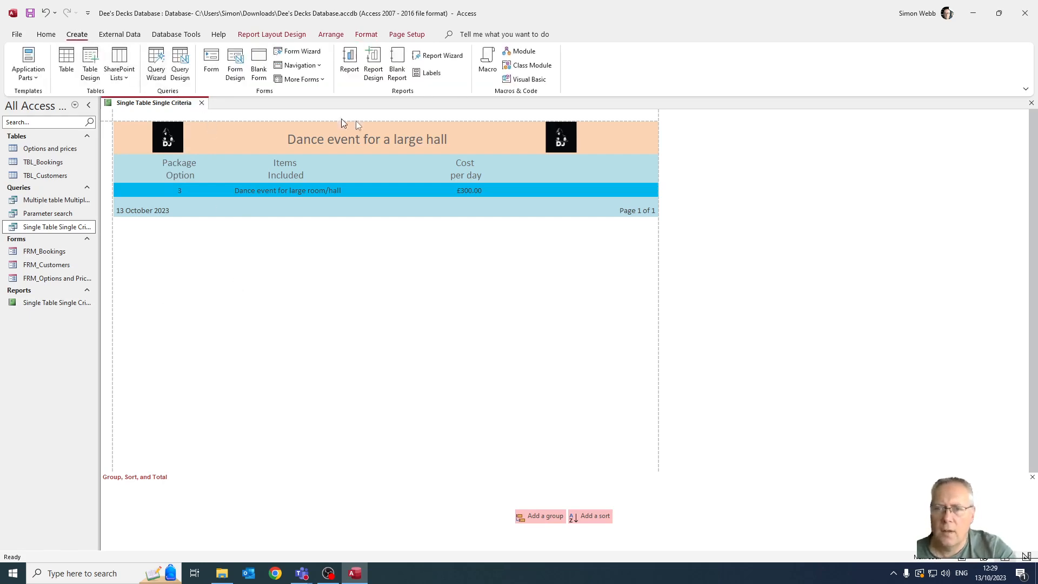
{"action": "left_click", "coordinate": [439, 56]}
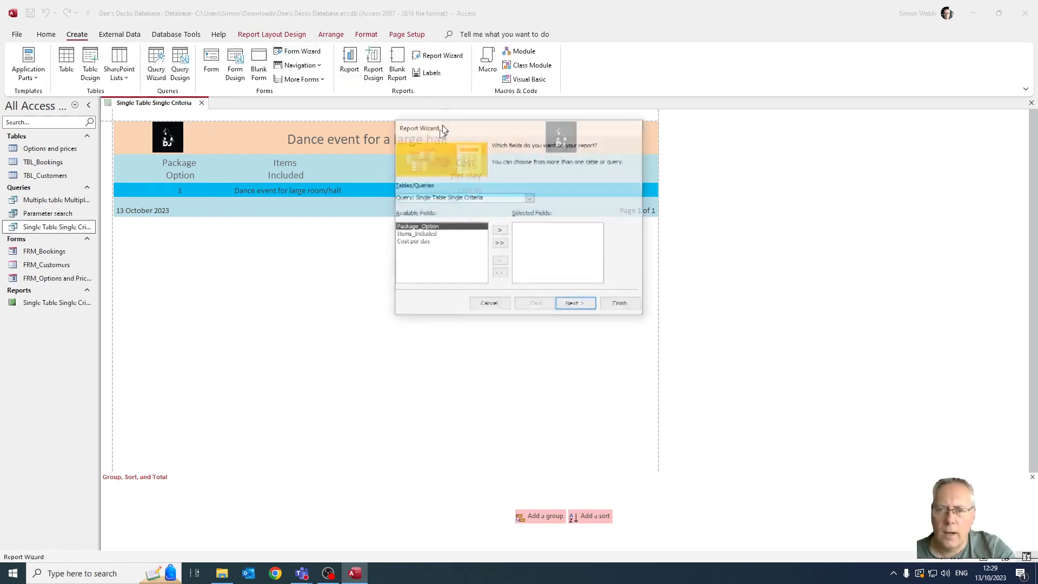
{"action": "left_click", "coordinate": [499, 244]}
{"action": "left_click", "coordinate": [580, 305]}
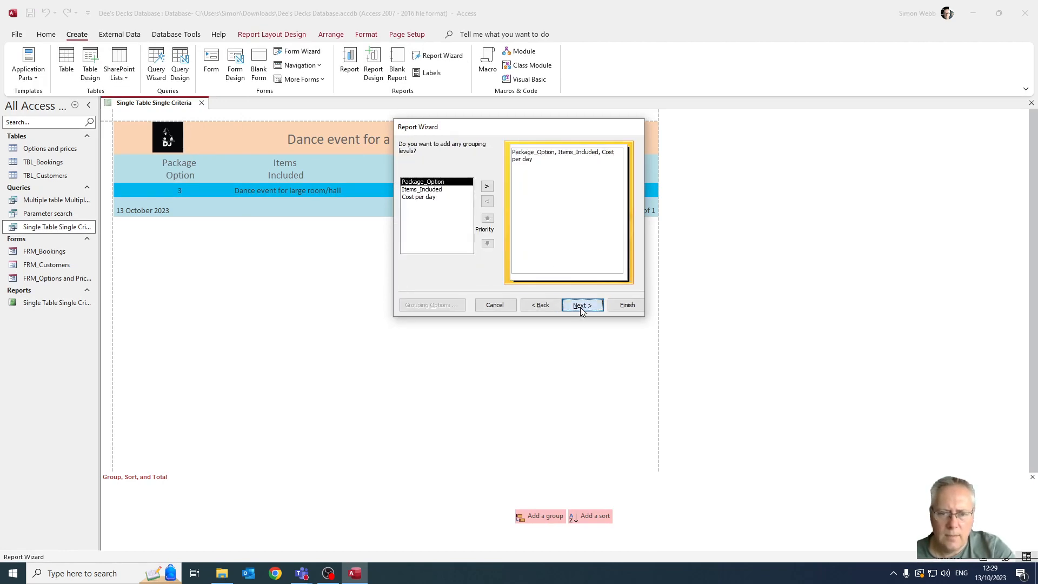
{"action": "left_click", "coordinate": [579, 306]}
{"action": "left_click", "coordinate": [585, 305]}
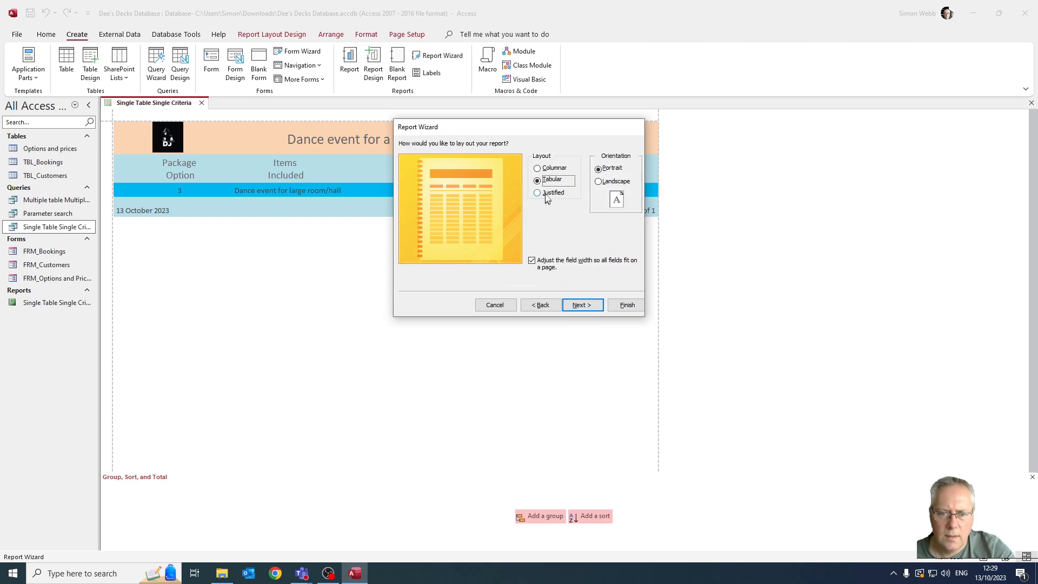
{"action": "left_click", "coordinate": [599, 181]}
{"action": "left_click", "coordinate": [589, 305]}
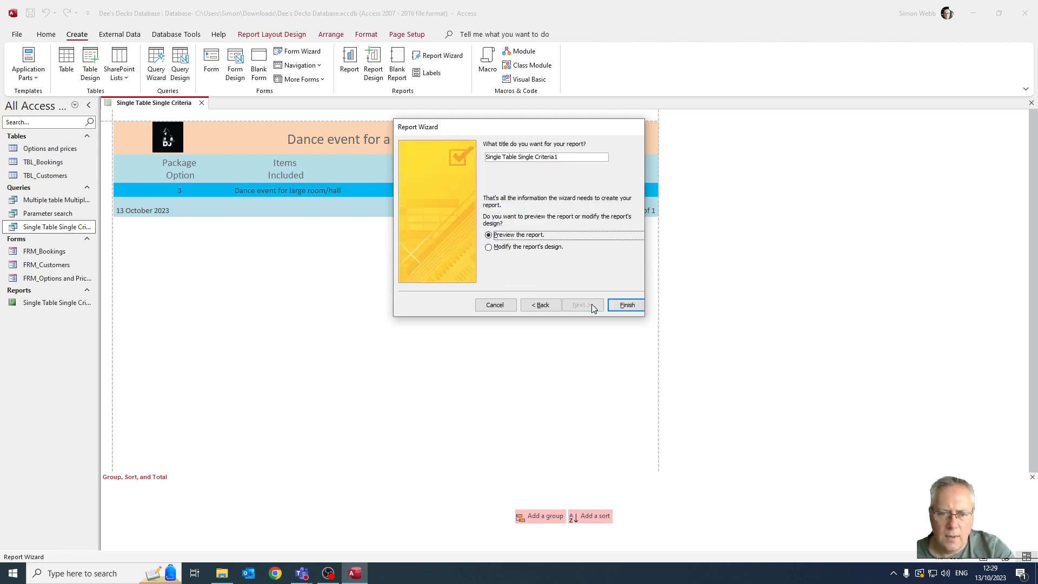
{"action": "left_click", "coordinate": [627, 305]}
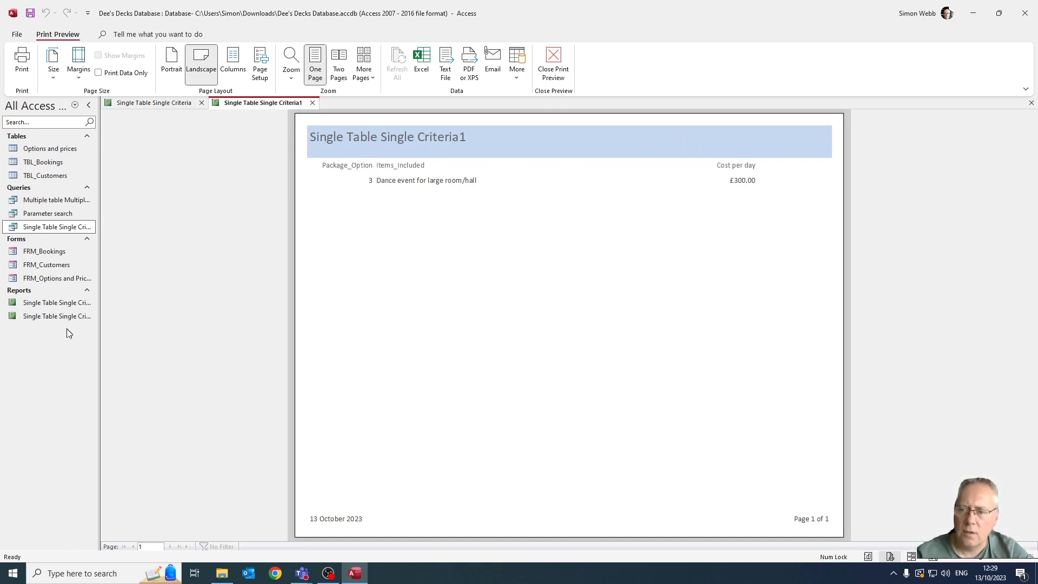
Show the new unformatted report in Layout View and compare it with the formatted Single Table Single Criteria report
{"action": "left_click", "coordinate": [156, 110]}
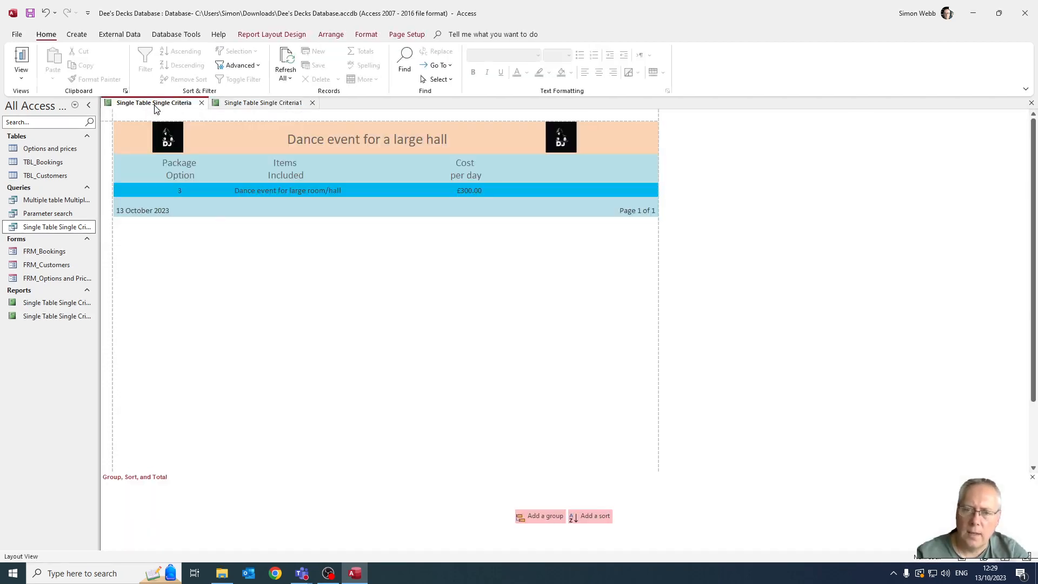
{"action": "left_click", "coordinate": [243, 106]}
{"action": "right_click", "coordinate": [246, 105]}
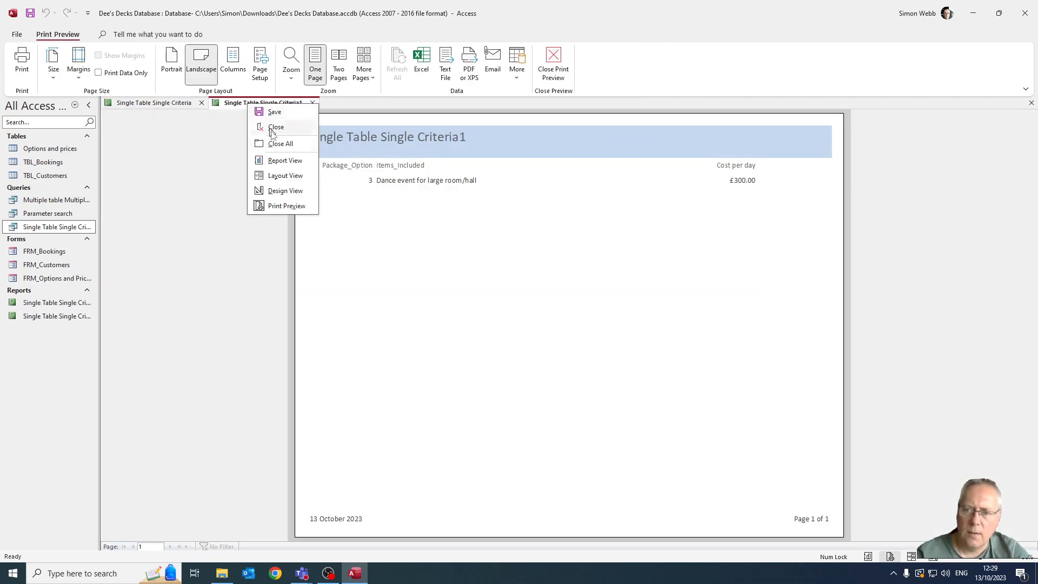
{"action": "left_click", "coordinate": [290, 177]}
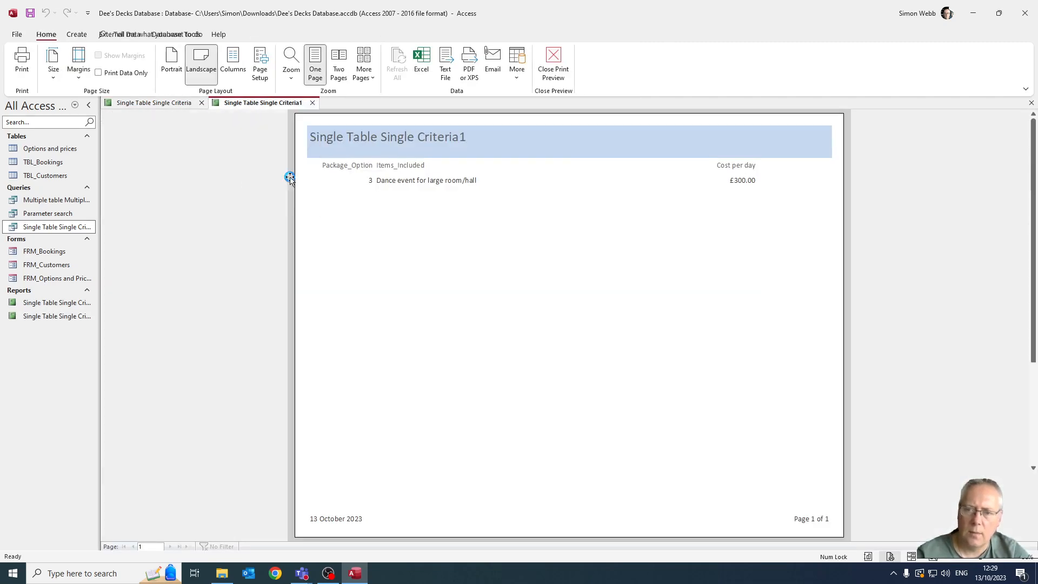
{"action": "left_click", "coordinate": [171, 104]}
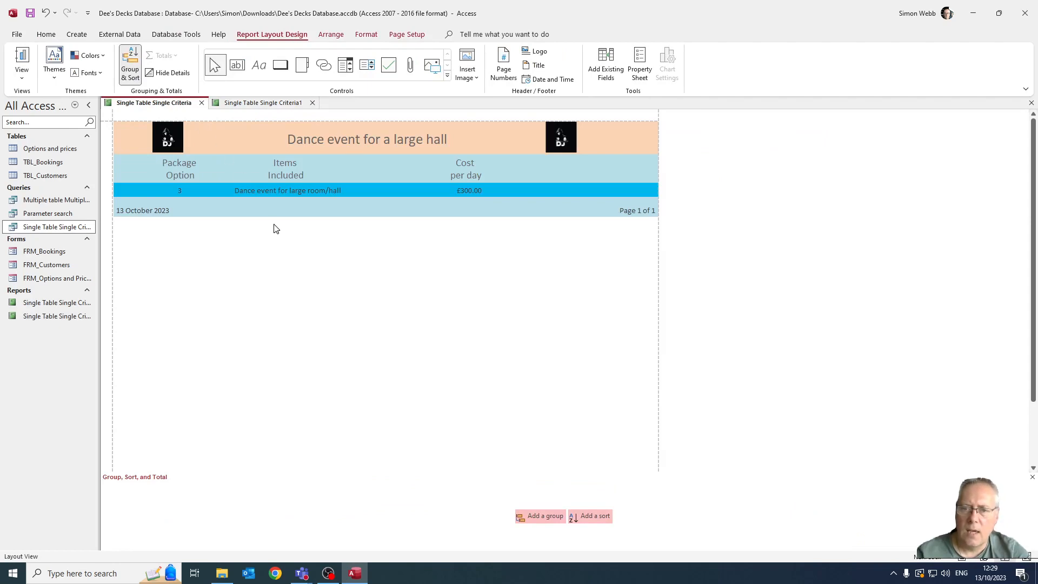
{"action": "left_click", "coordinate": [258, 105]}
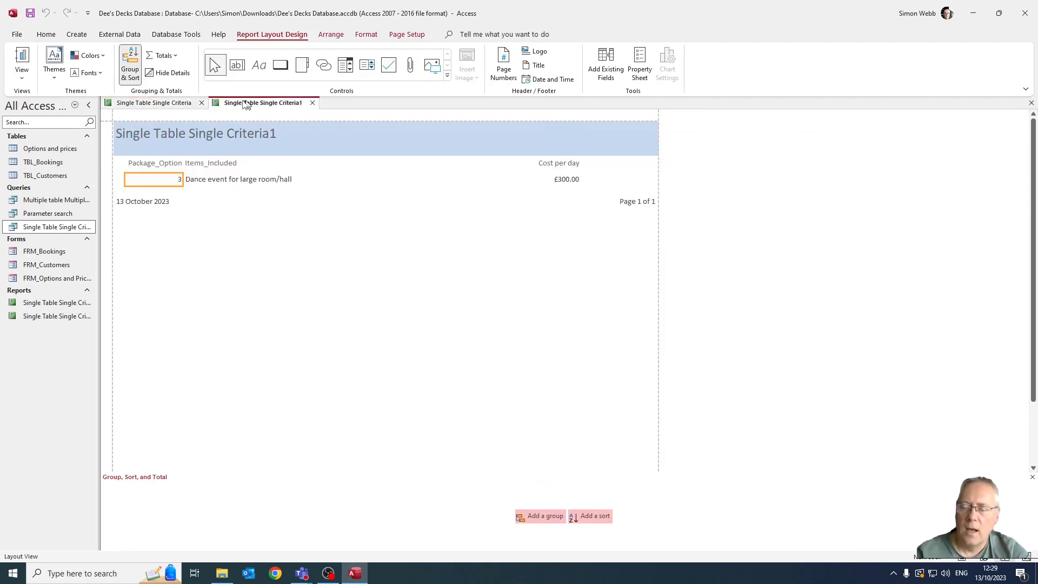
{"action": "left_click", "coordinate": [171, 105]}
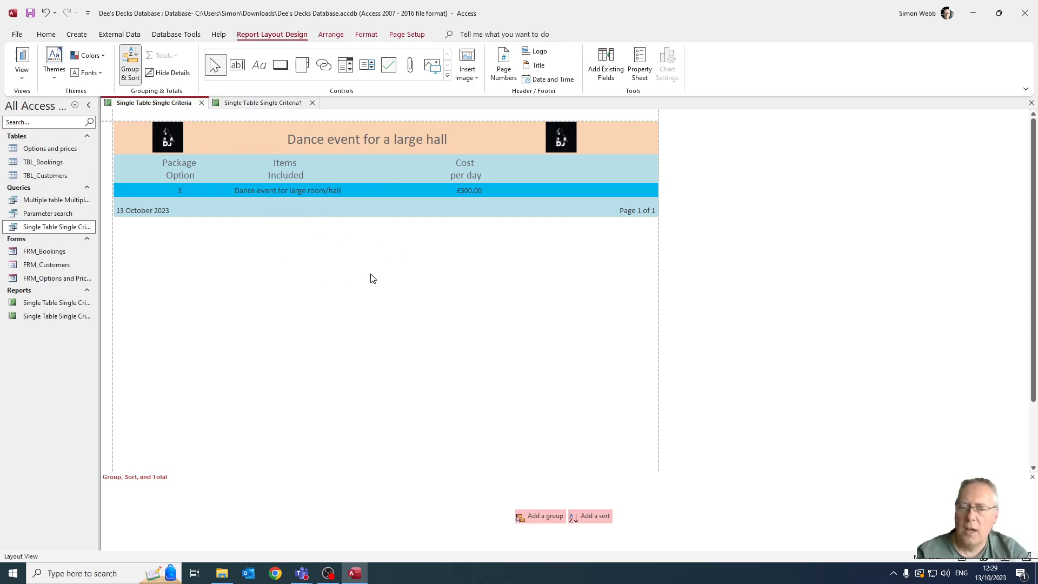